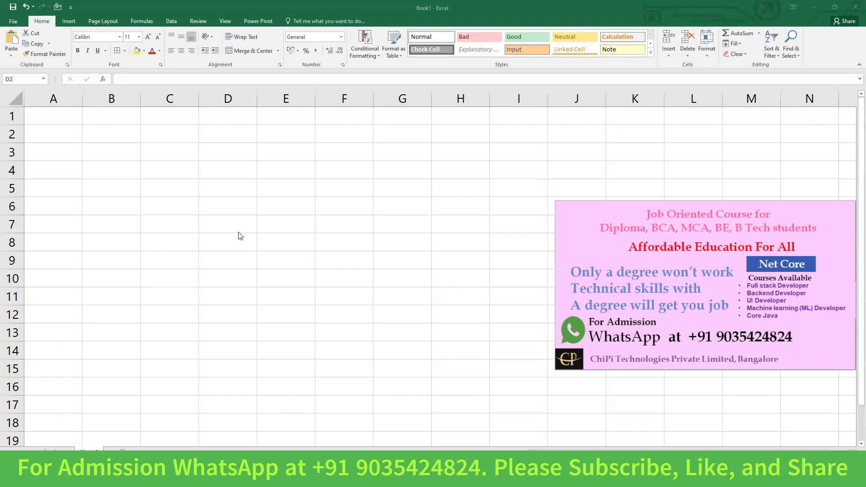
Enter the heading Total in cell D1 of the blank sheet.
left_click(241, 172)
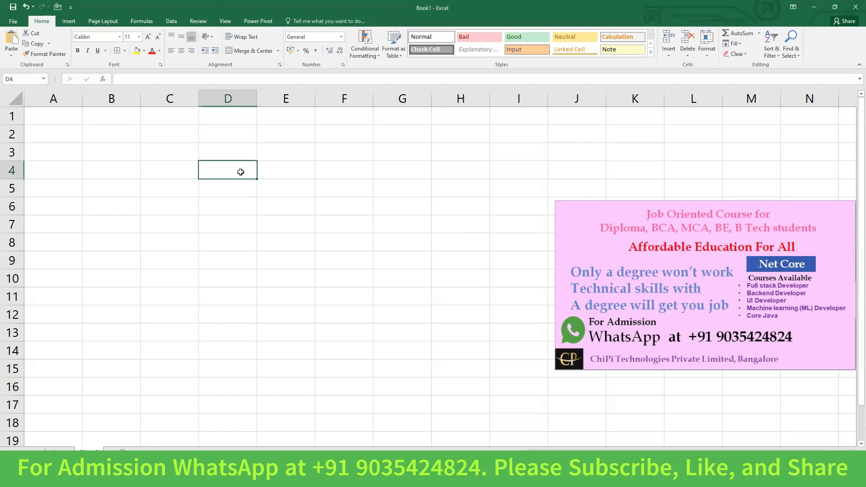
left_click(235, 152)
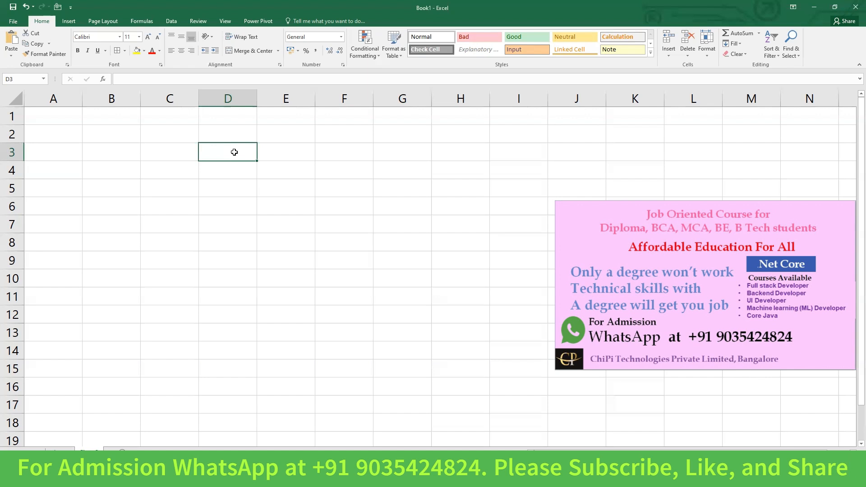
key("Up")
key("Up")
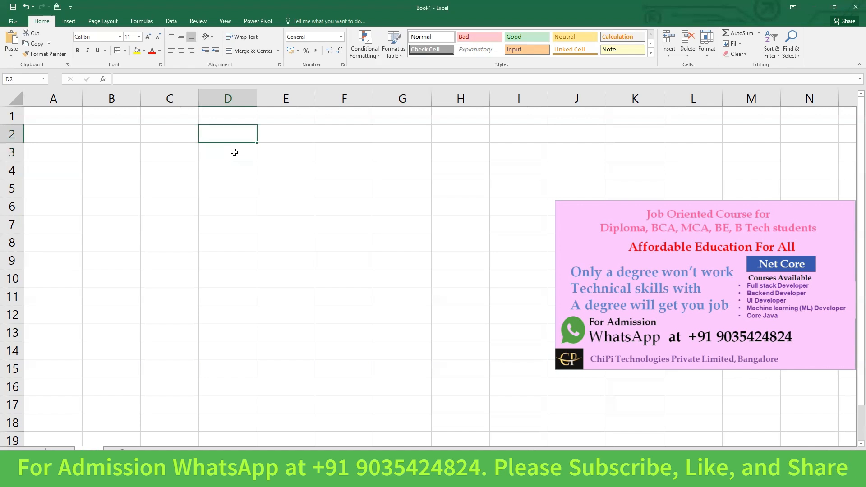
type("Total")
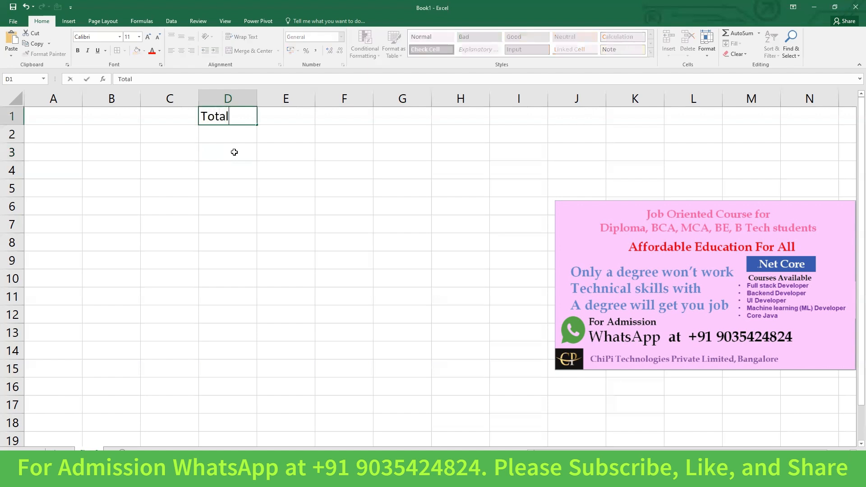
key("Return")
Fill D2:D11 with 45, 4, 4, 5, 6, 6, 5, 4, 54, 5 and D13:D16 with 4, 55, 4, 34.
type("45")
key("Return")
type("4 4 5 6 6 5 4 54 5")
key("Return")
type("4 55 4 34")
key("Return")
Fill the blank cell D12 in the Total column with 66.
key("Up")
key("Up")
key("Up")
key("Up")
key("Up")
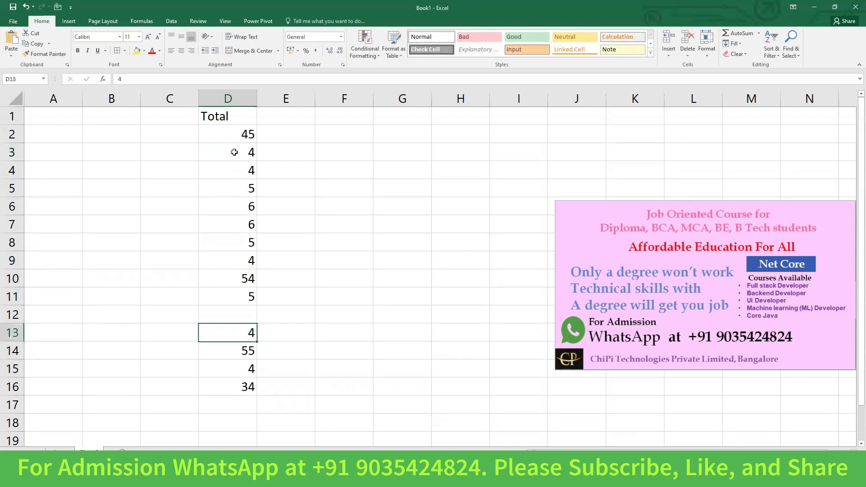
type("66")
key("Return")
left_click(242, 155)
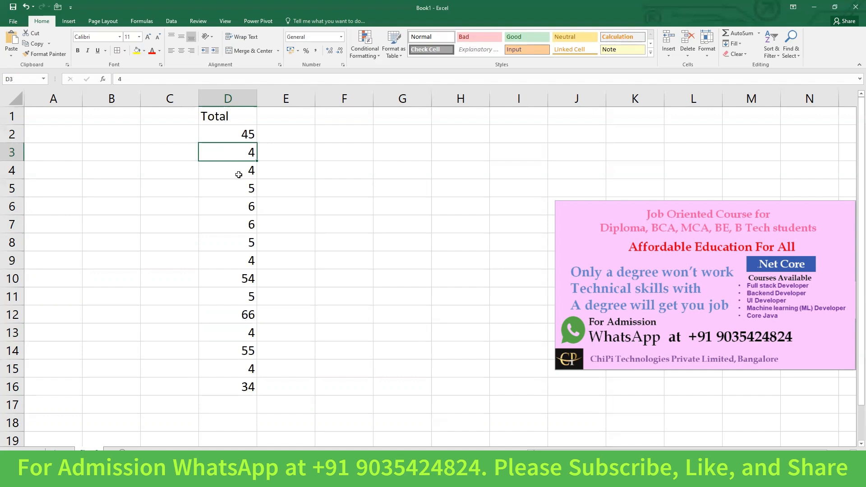
left_click(237, 239)
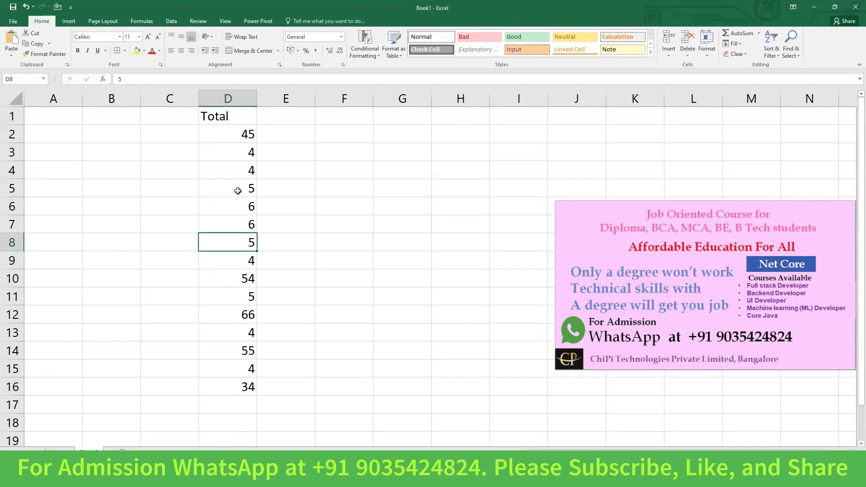
left_click(242, 280)
left_click_drag(235, 115, 235, 382)
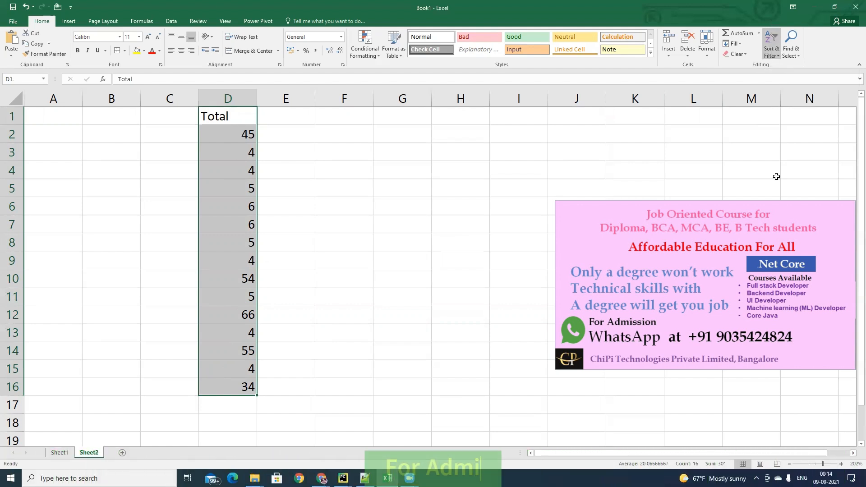
mouse_move(767, 15)
left_mouse_down()
mouse_move(785, 20)
mouse_move(794, 70)
left_mouse_up()
mouse_move(763, 118)
left_mouse_down()
mouse_move(724, 70)
mouse_move(810, 25)
left_mouse_up()
left_click_drag(751, 4, 742, 91)
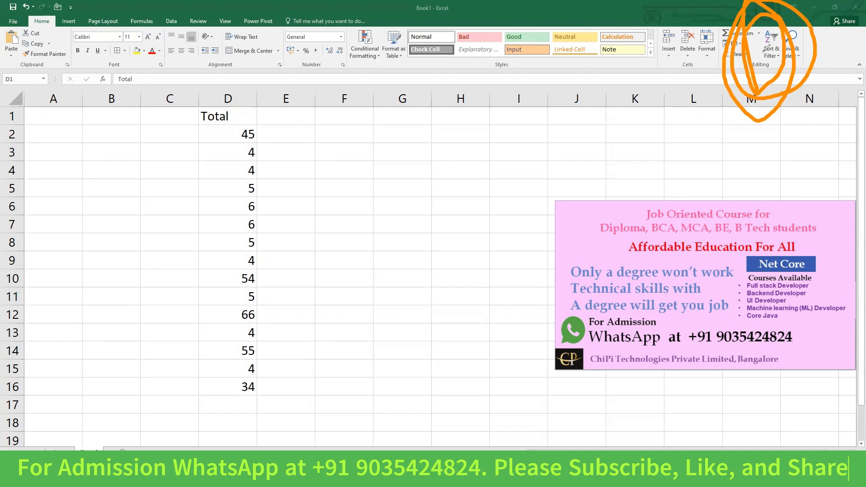
left_click_drag(754, 43, 783, 41)
left_click_drag(748, 71, 807, 55)
key("Escape")
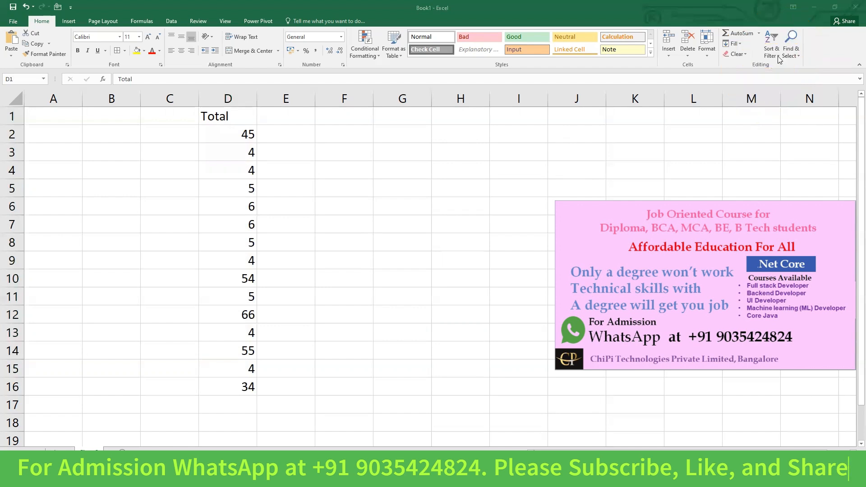
Sort the Total column, D1:D16, from smallest to largest.
key("ctrl+shift+Down")
left_click(778, 55)
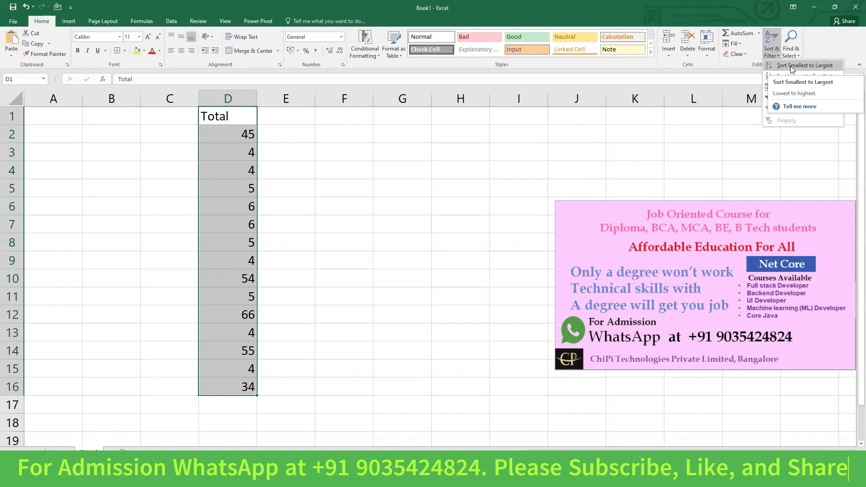
left_click(792, 67)
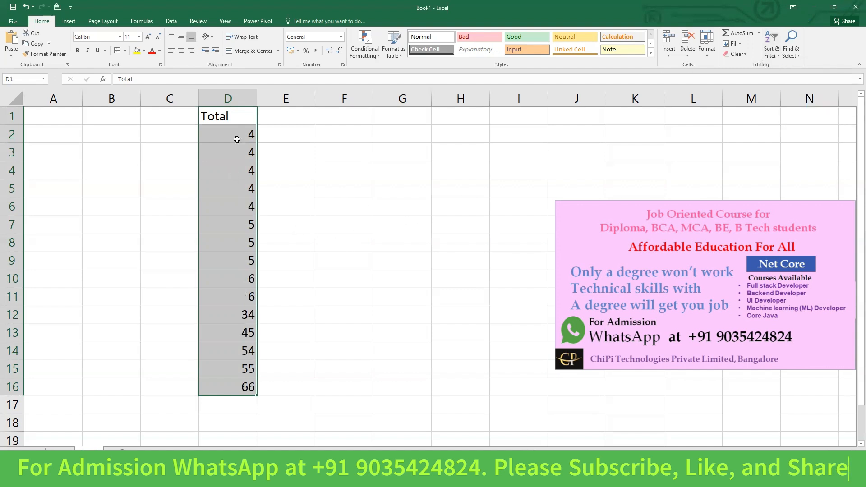
Check the ascending order of the values in D2:D16.
left_click_drag(238, 133, 229, 284)
left_click(231, 225)
left_click(229, 311)
left_click(228, 333)
left_click(229, 352)
left_click(228, 366)
left_click(229, 382)
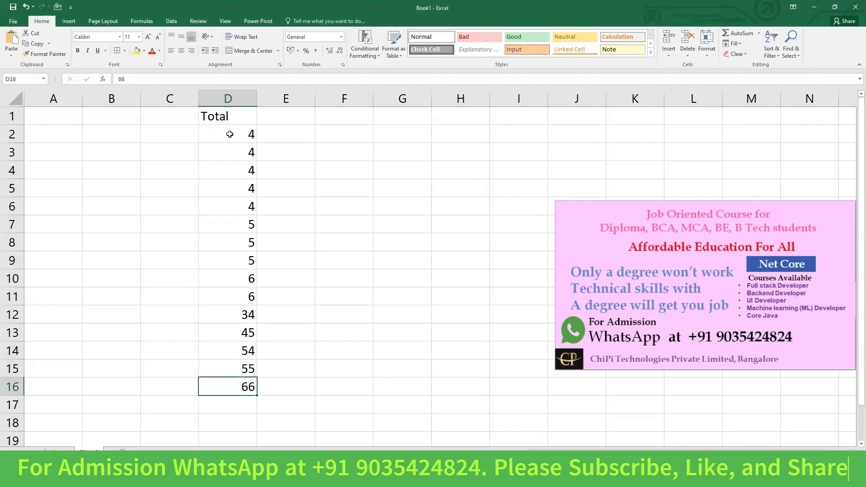
Sort the Total column, D1:D16, from largest to smallest.
left_click_drag(235, 116, 249, 385)
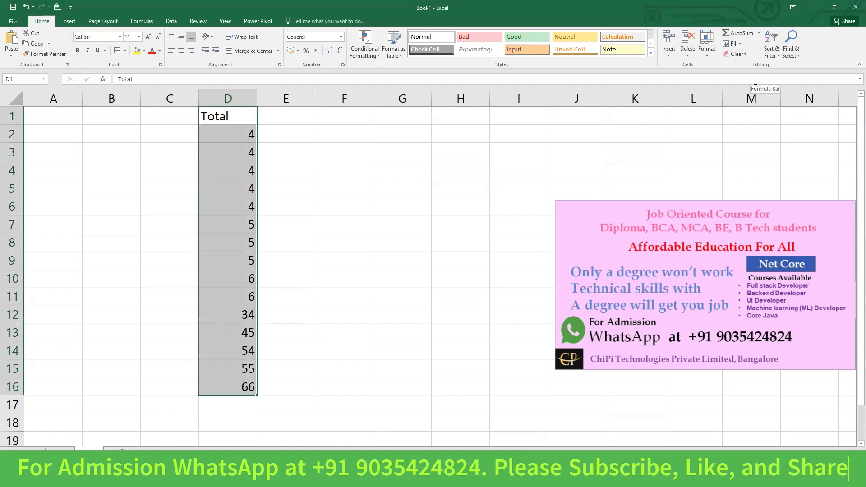
left_click(778, 55)
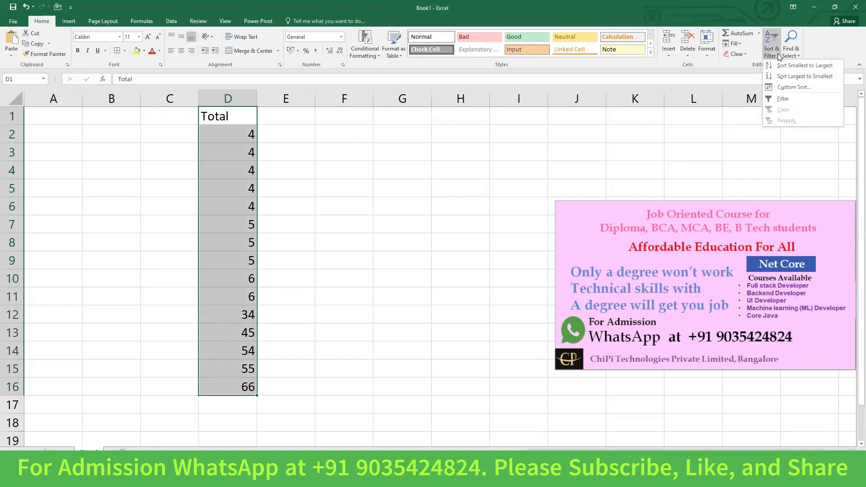
left_click(791, 76)
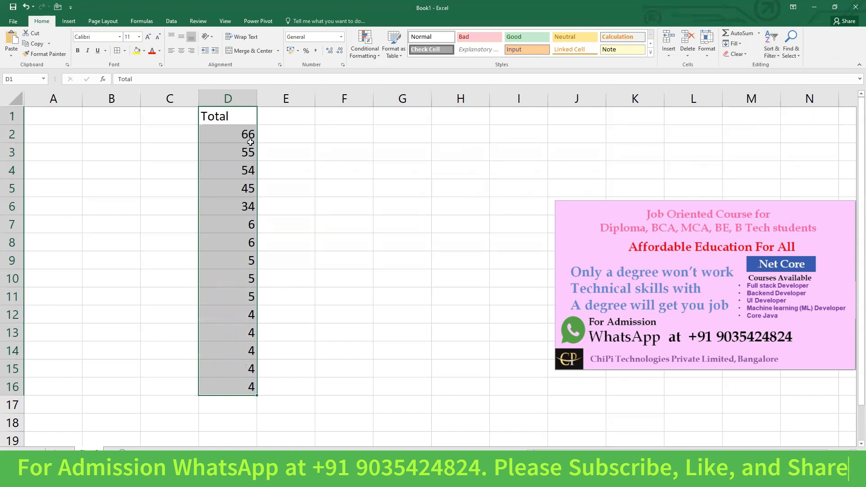
Check the descending order of the values in the Total column from D2 to D16.
left_click(250, 261)
left_click_drag(225, 131, 222, 382)
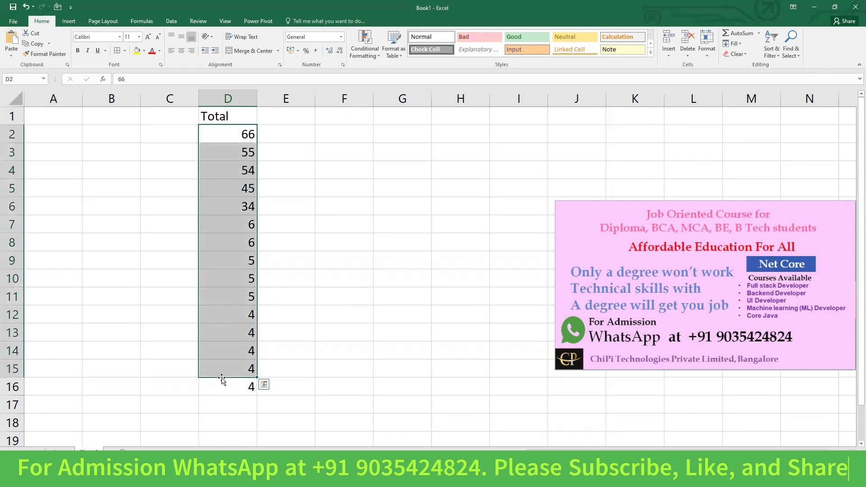
left_click(228, 254)
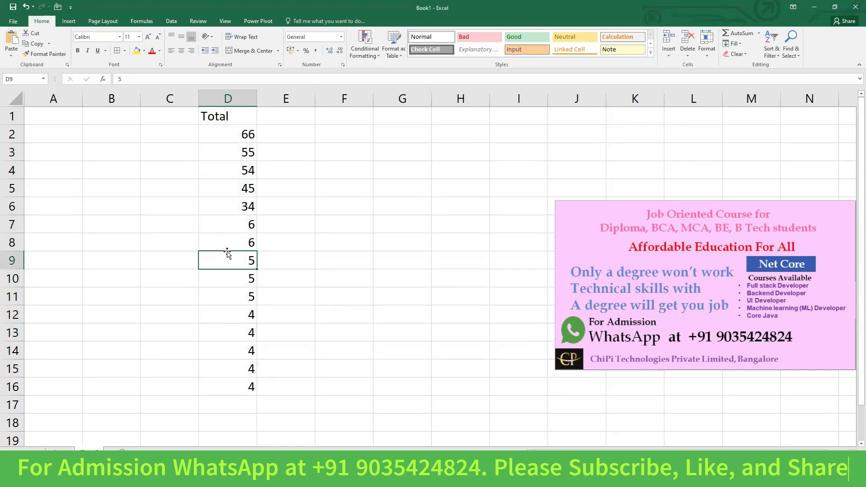
left_click(236, 207)
left_click_drag(230, 116, 236, 386)
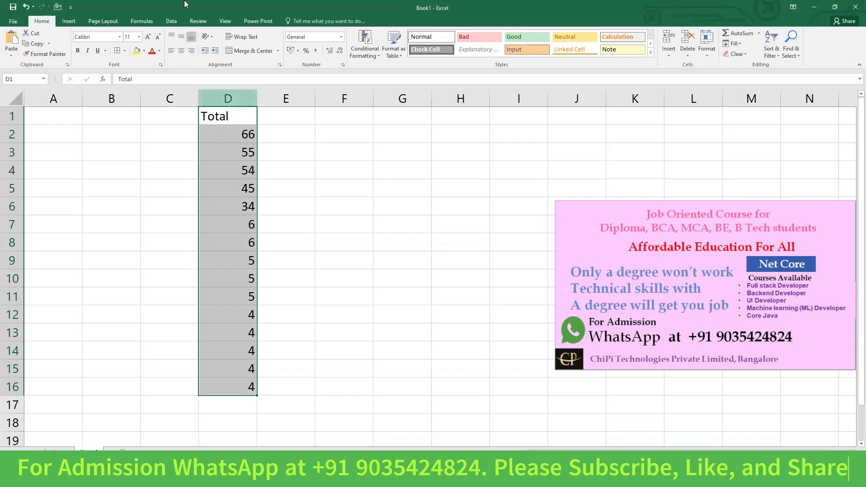
left_click(225, 276)
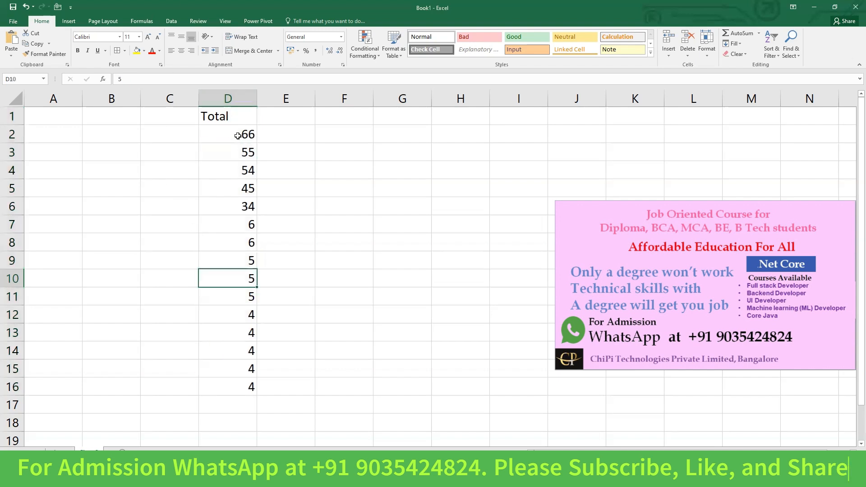
left_click_drag(237, 135, 234, 381)
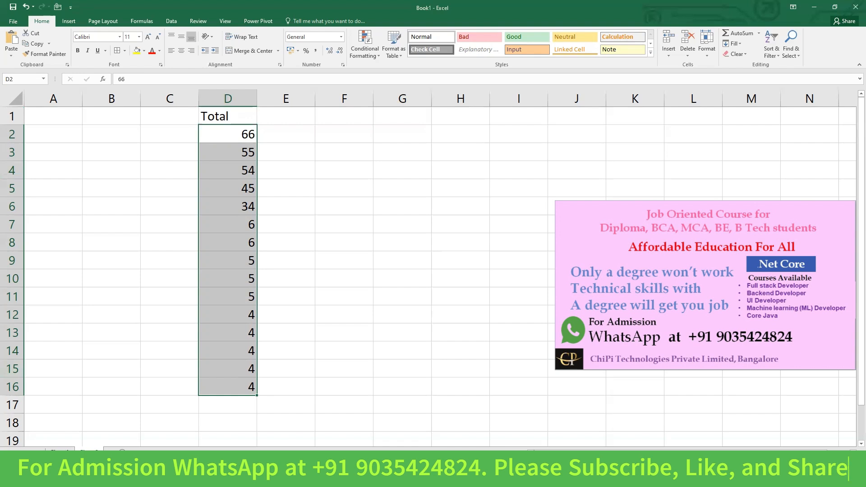
Switch to Sheet1 and examine the State, District, Village, Month and Order Details headings of the order table.
key("ctrl+Page_Up")
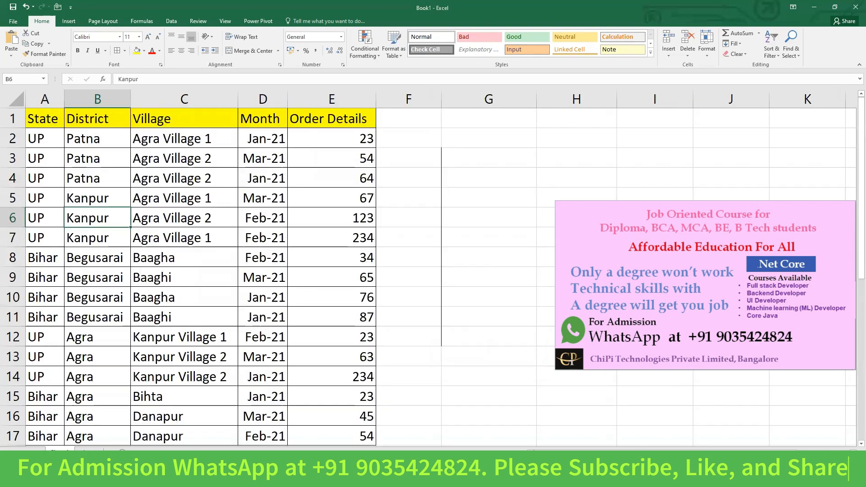
left_click(205, 277)
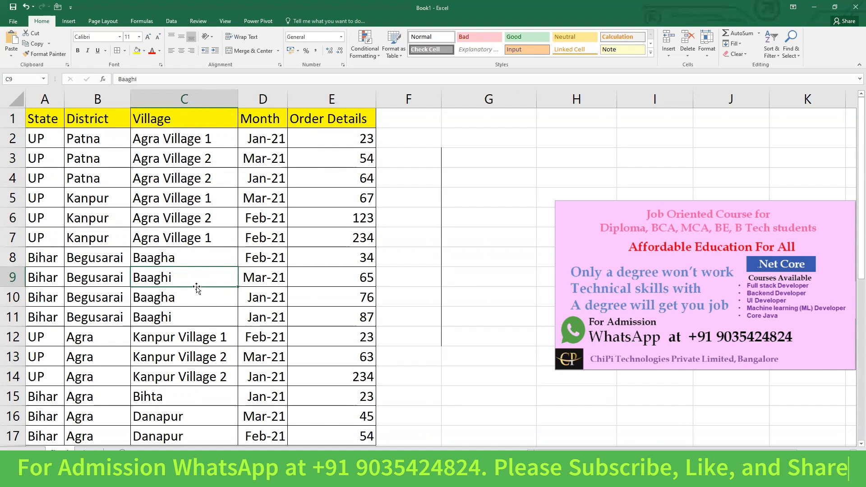
left_click(202, 225)
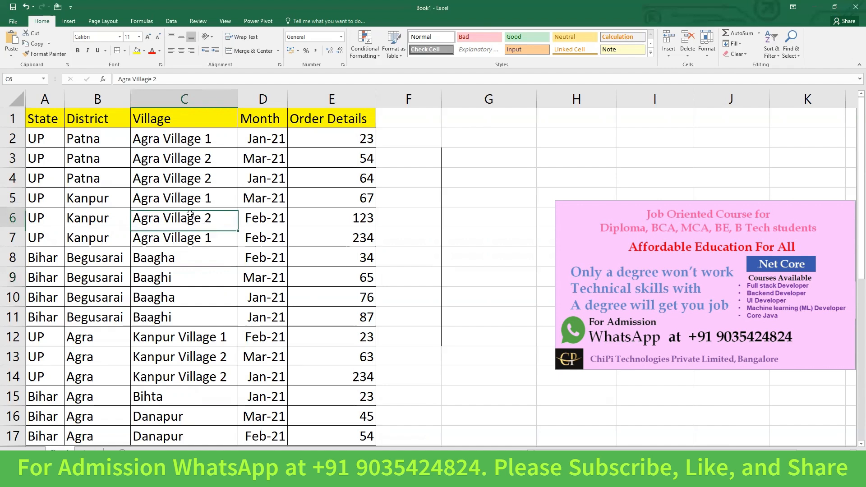
left_click(42, 119)
left_click(97, 118)
left_click(47, 119)
left_click(91, 125)
left_click(148, 123)
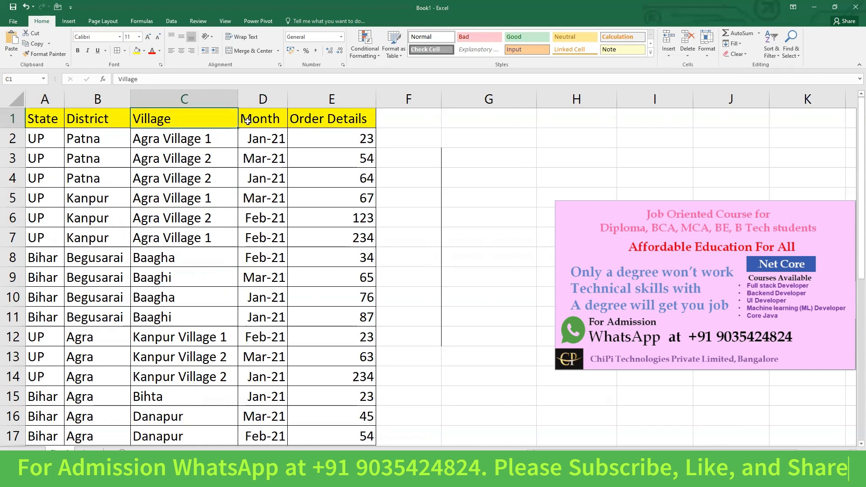
left_click(248, 121)
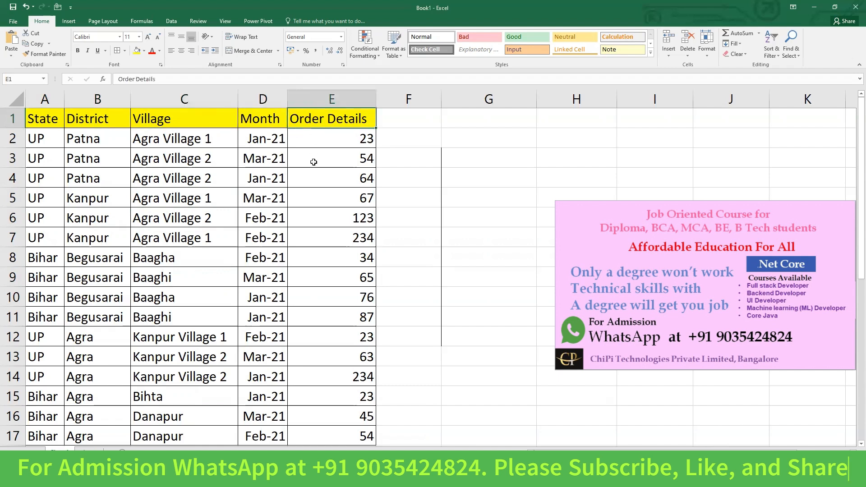
left_click(324, 145)
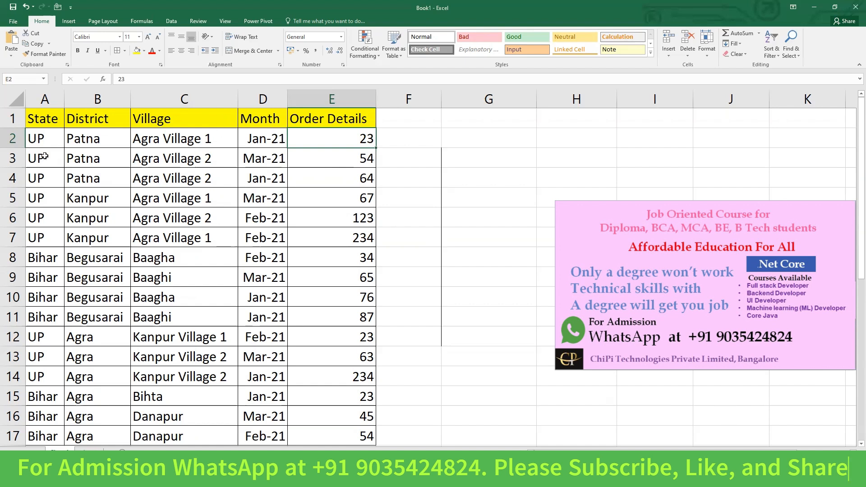
Examine the order table's entries column by column, from State through Order Details.
left_click_drag(45, 138, 45, 218)
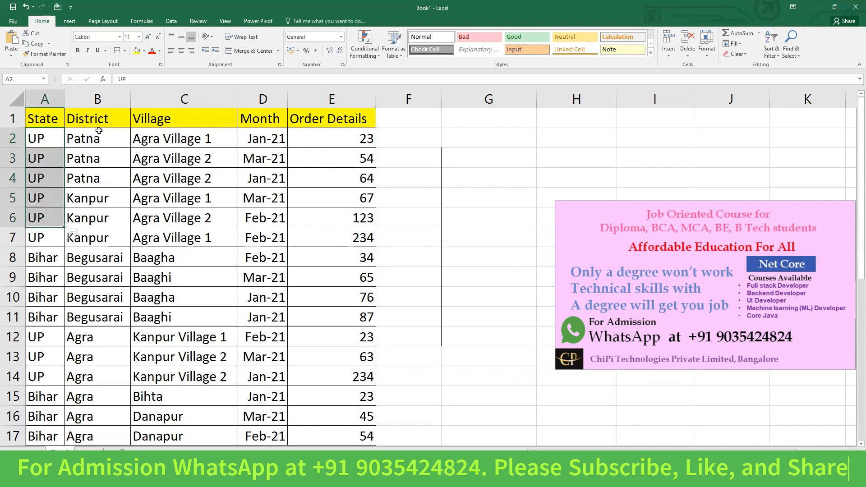
left_click_drag(101, 131, 97, 278)
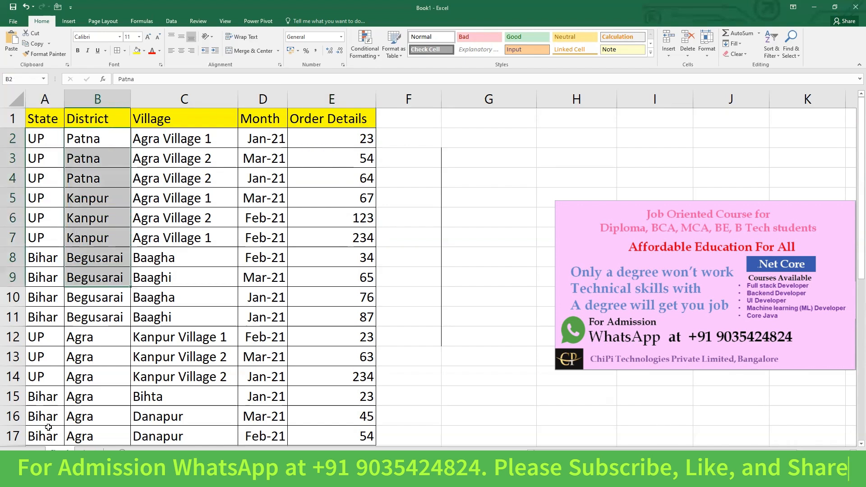
left_click_drag(194, 138, 194, 419)
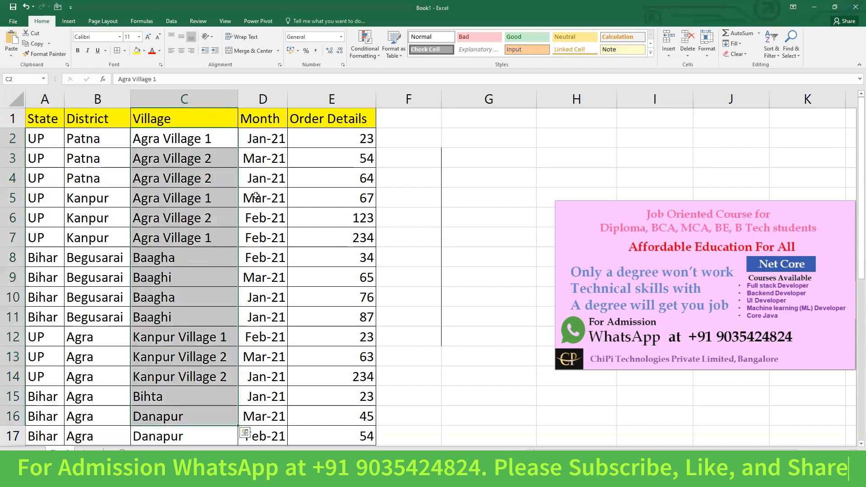
left_click_drag(269, 144, 266, 417)
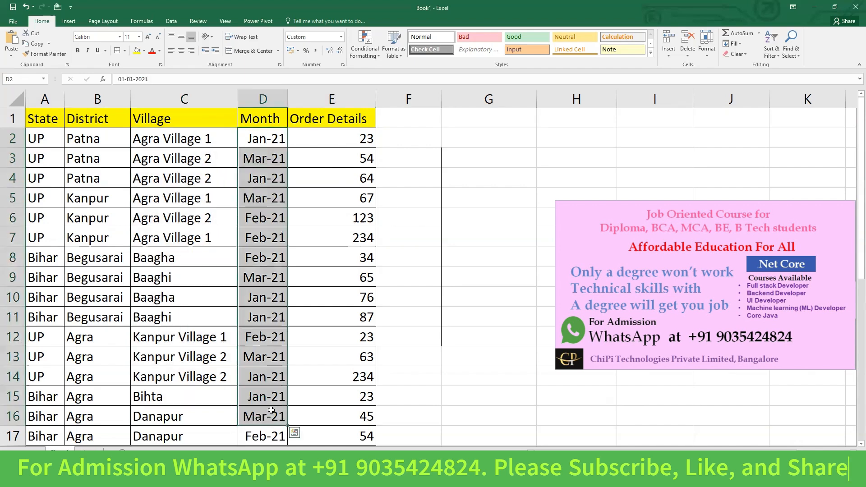
left_click_drag(339, 138, 345, 422)
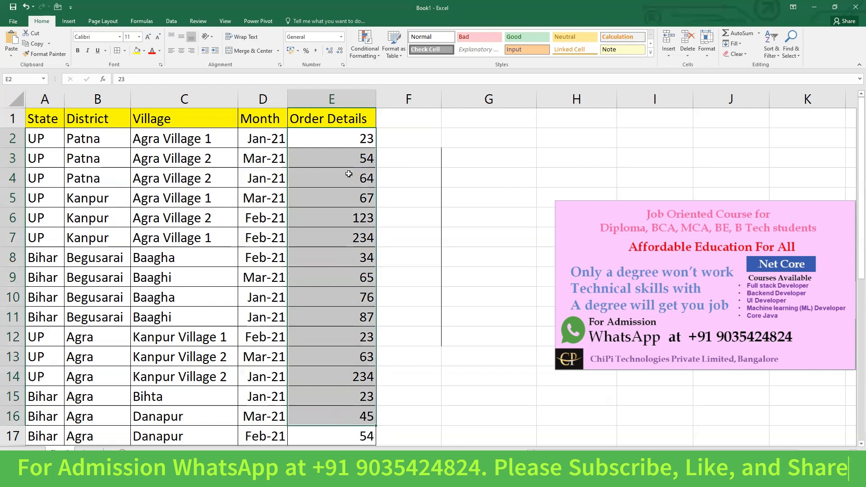
left_click(342, 140)
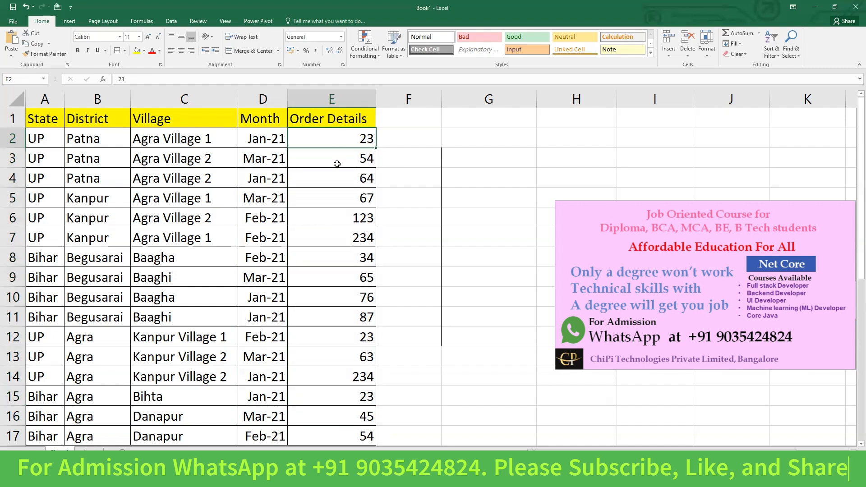
left_click(316, 298)
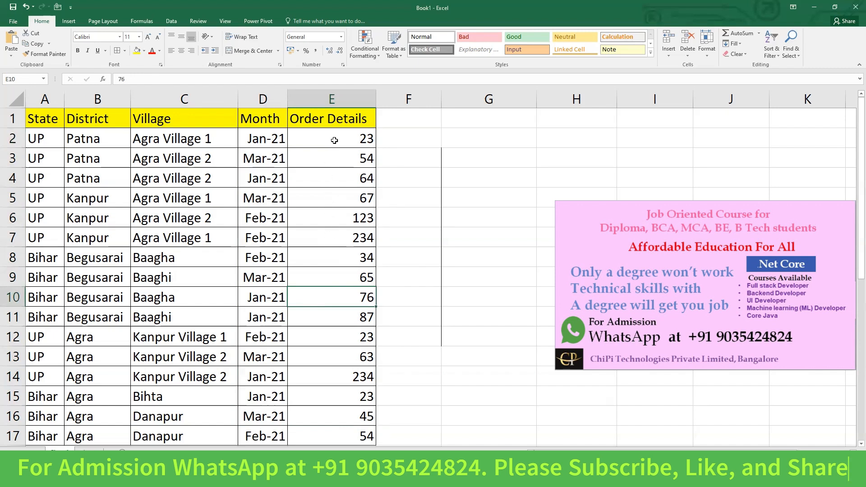
left_click(336, 238)
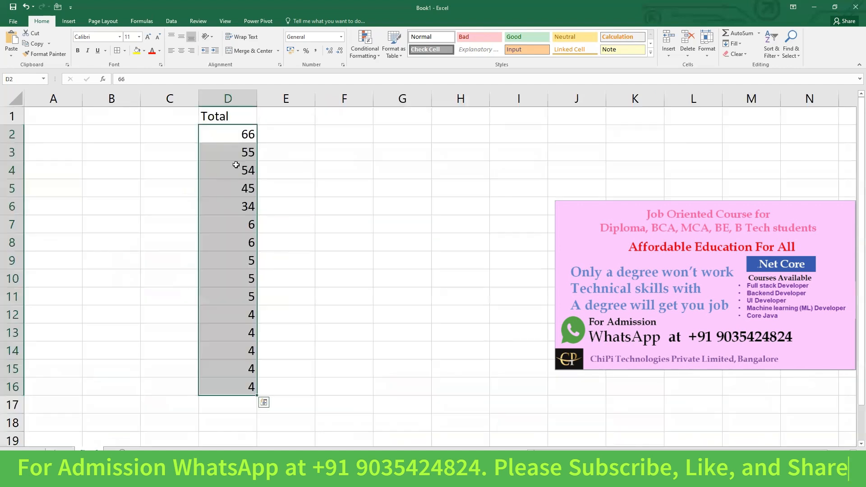
Compare the State, District, Village, Month and Order Details entries in rows 7 and 14 of Sheet1's order table.
left_click_drag(234, 118, 241, 380)
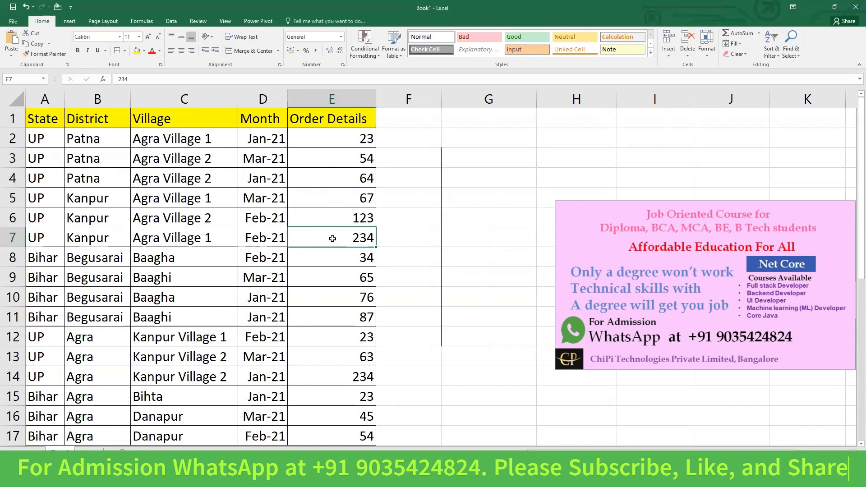
left_click(322, 375)
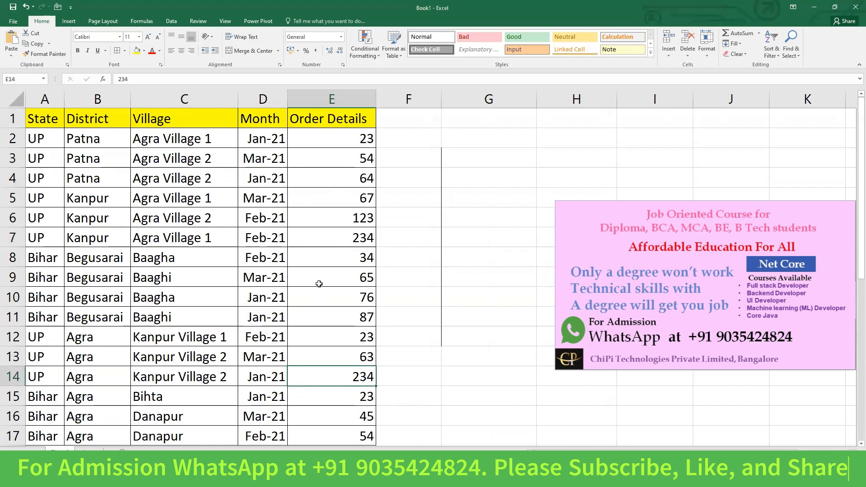
left_click(49, 236)
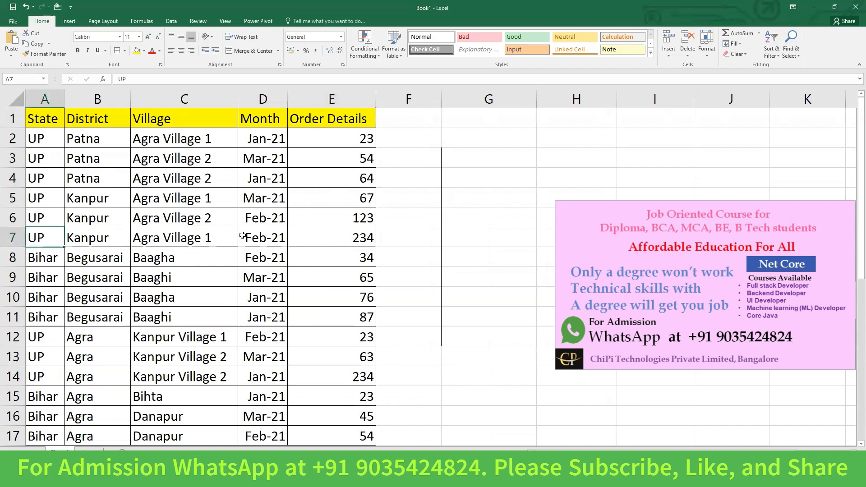
left_click(278, 239)
left_click(315, 237)
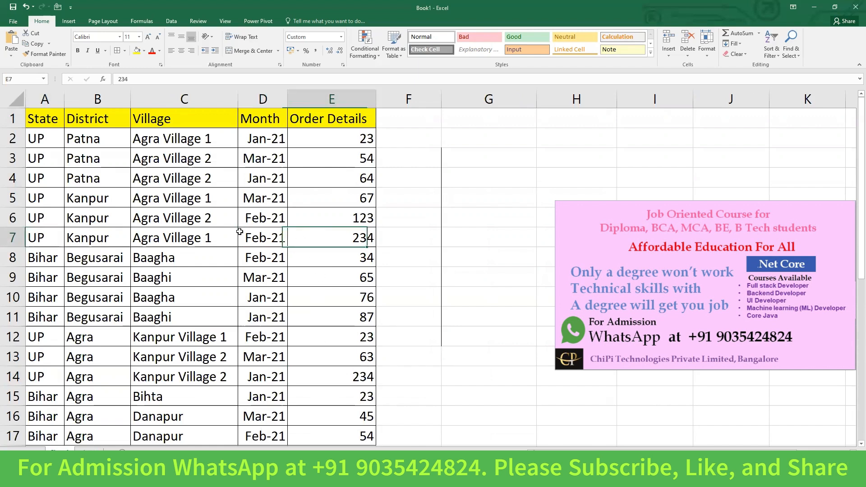
left_click(207, 241)
left_click(366, 233)
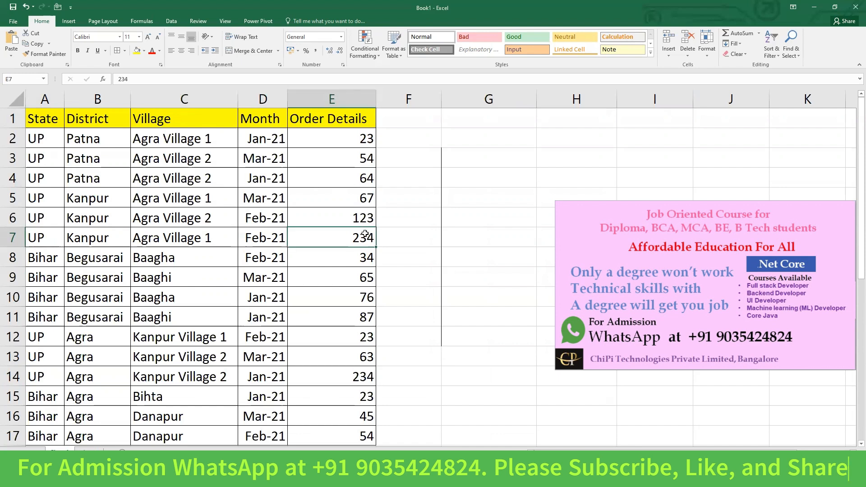
left_click(331, 376)
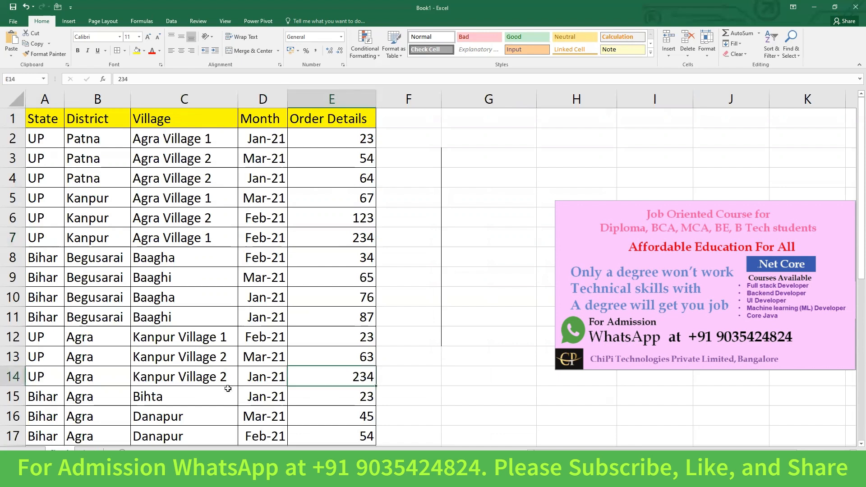
left_click(86, 379)
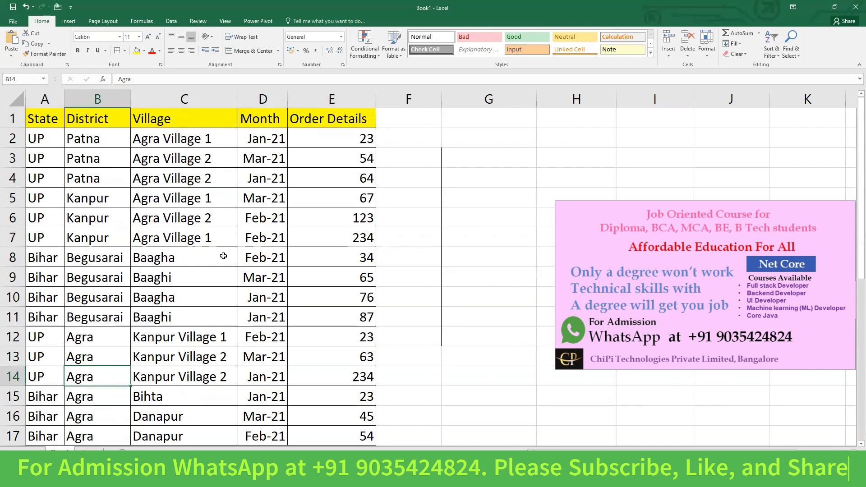
Undo the sorts and entries made in the Total column, then the earlier reordering of the District column in Sheet1.
left_click(216, 274)
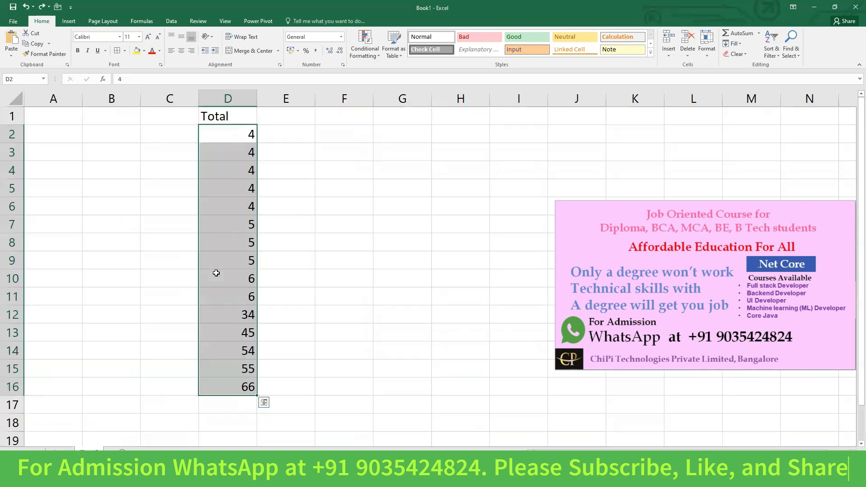
key("ctrl+z")
key("ctrl+z")
key("ctrl+z")
key("ctrl+z")
key("ctrl+z")
key("ctrl+z")
key("ctrl+z")
key("ctrl+z")
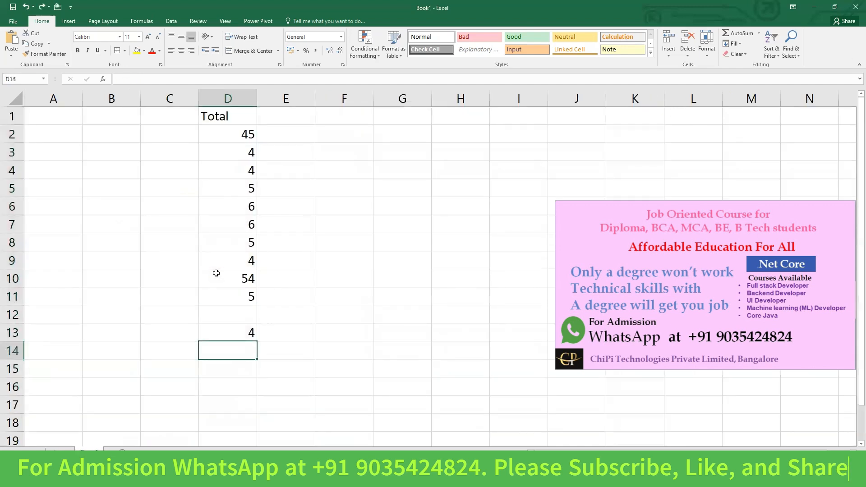
key("ctrl+z")
key("ctrl+z")
key("ctrl+z")
key("ctrl+z")
key("ctrl+z")
key("ctrl+z")
key("ctrl+z")
key("ctrl+z")
key("ctrl+z")
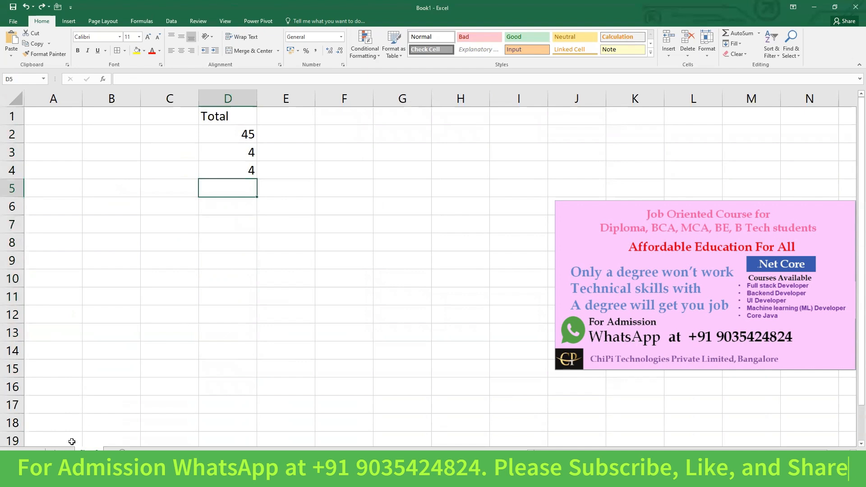
key("ctrl+z")
key("ctrl+z")
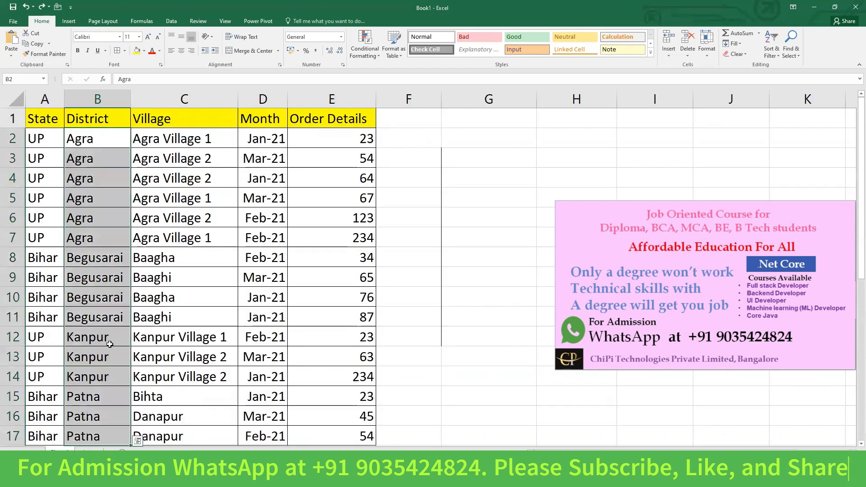
Examine the State and District pairs group by group: UP with Agra, Bihar with Begusarai, UP with Kanpur, and Bihar with Patna.
left_click(203, 301)
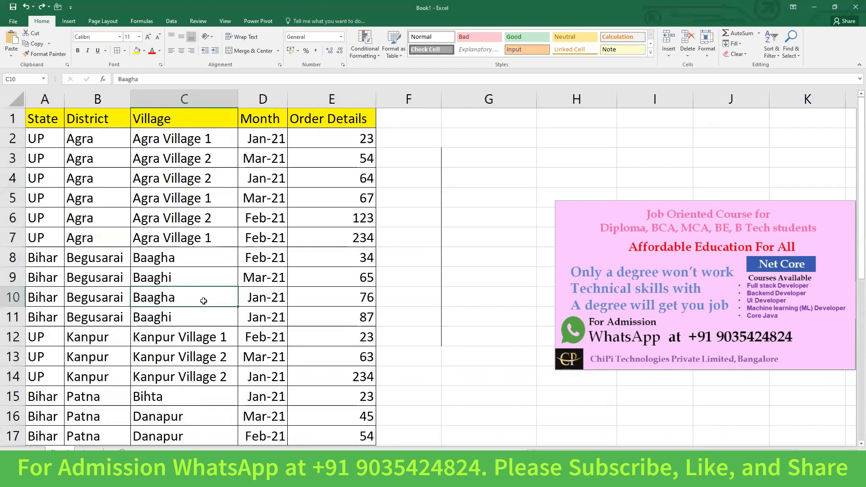
left_click(208, 278)
left_click_drag(53, 135, 62, 237)
left_click_drag(113, 138, 112, 218)
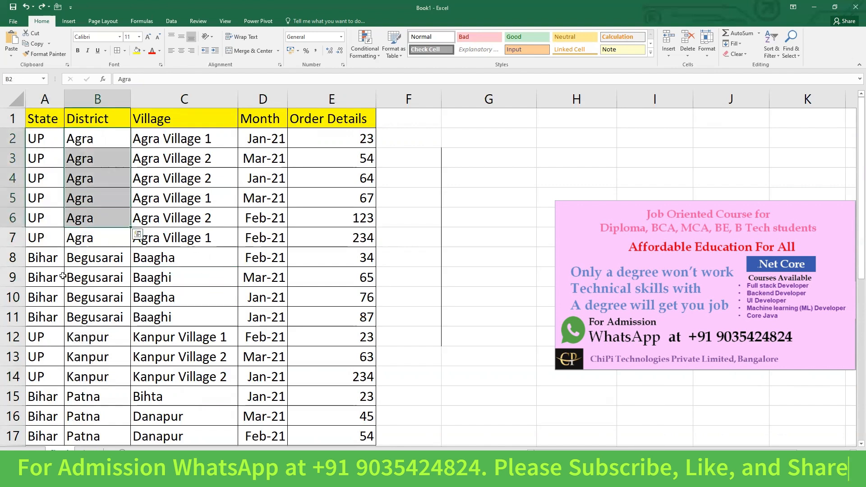
left_click_drag(43, 259, 45, 336)
left_click_drag(104, 260, 101, 322)
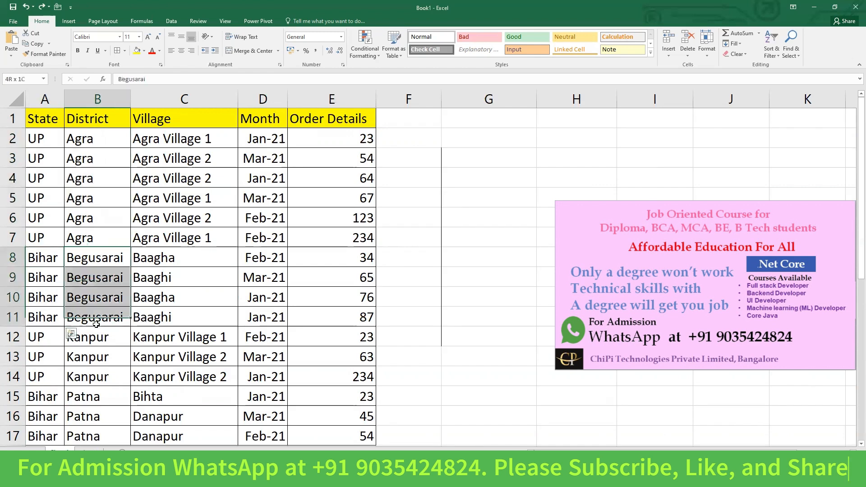
left_click_drag(43, 338, 41, 379)
left_click_drag(95, 339, 104, 390)
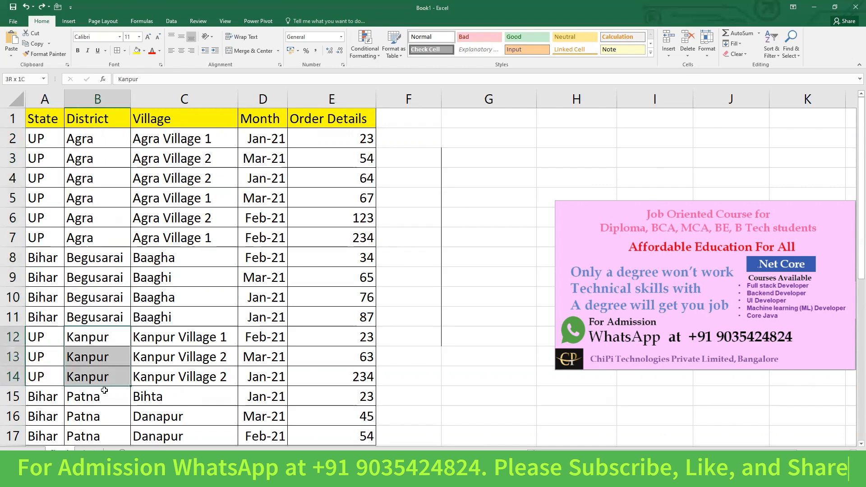
left_click_drag(43, 398, 62, 431)
left_click_drag(92, 399, 102, 436)
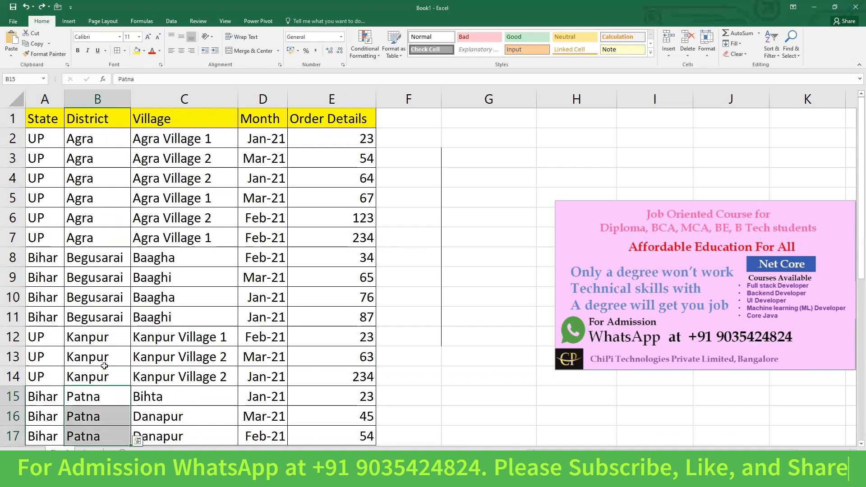
Examine which villages belong to each district, from Agra through Begusarai and Kanpur to Patna.
left_click_drag(105, 138, 110, 231)
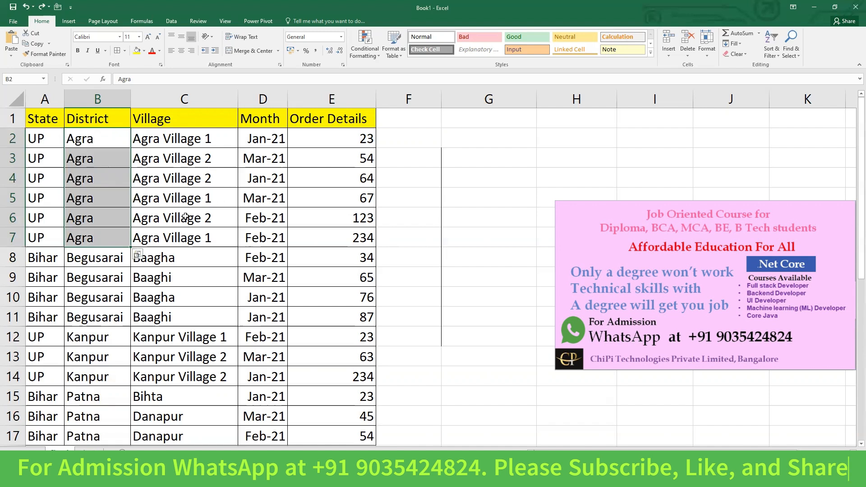
left_click(181, 236)
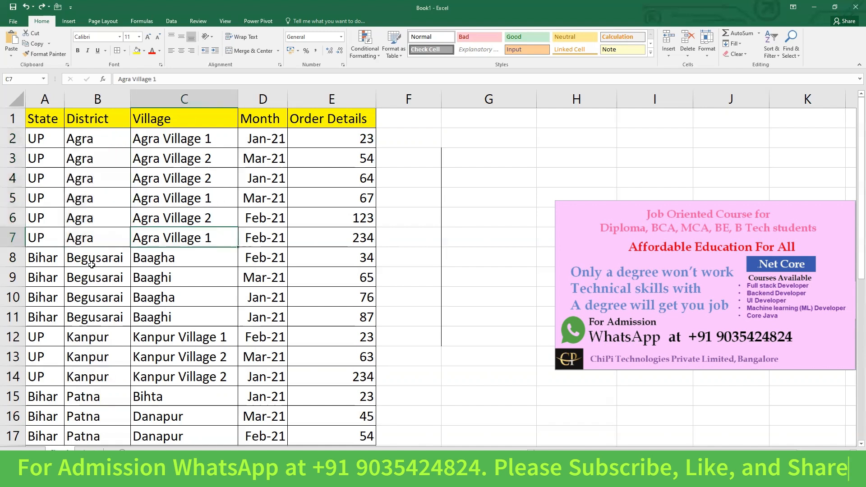
left_click_drag(97, 266, 97, 318)
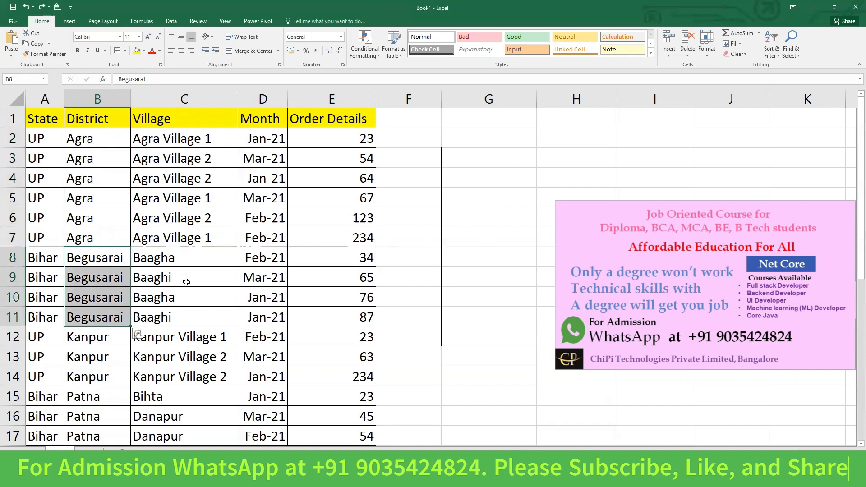
left_click(192, 319)
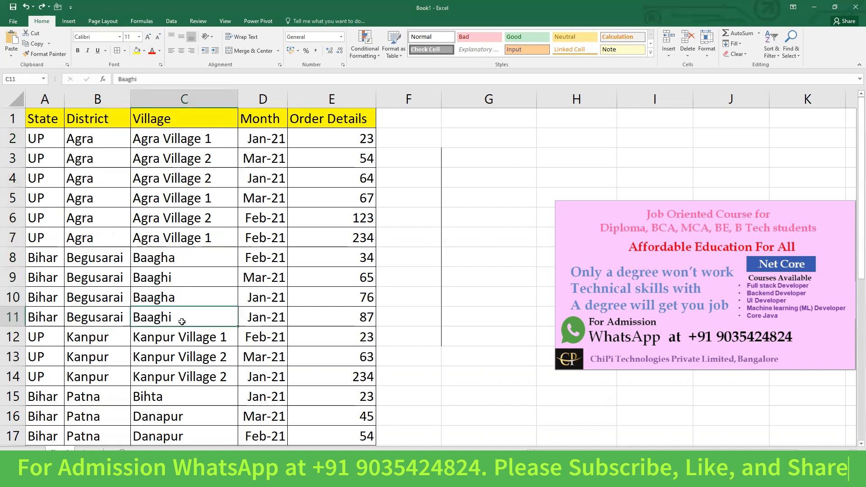
left_click_drag(113, 338, 113, 397)
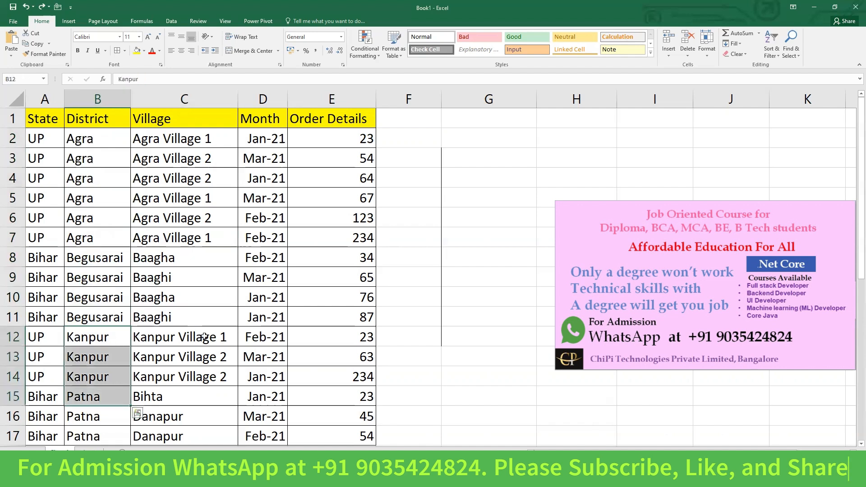
left_click(191, 344)
left_click(204, 356)
left_click(205, 379)
left_click(103, 401)
left_click(149, 397)
left_click(113, 418)
left_click(155, 422)
left_click(157, 435)
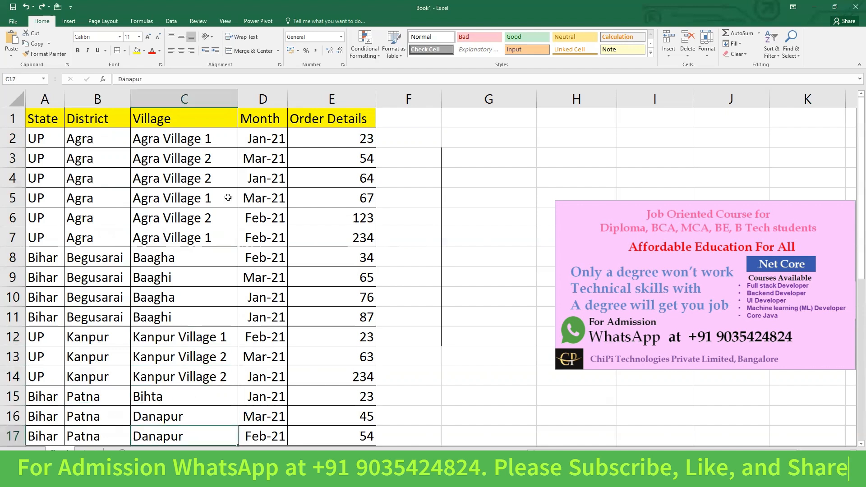
Examine the Month and Order Details entries for Agra Village 1 and Agra Village 2.
left_click(183, 141)
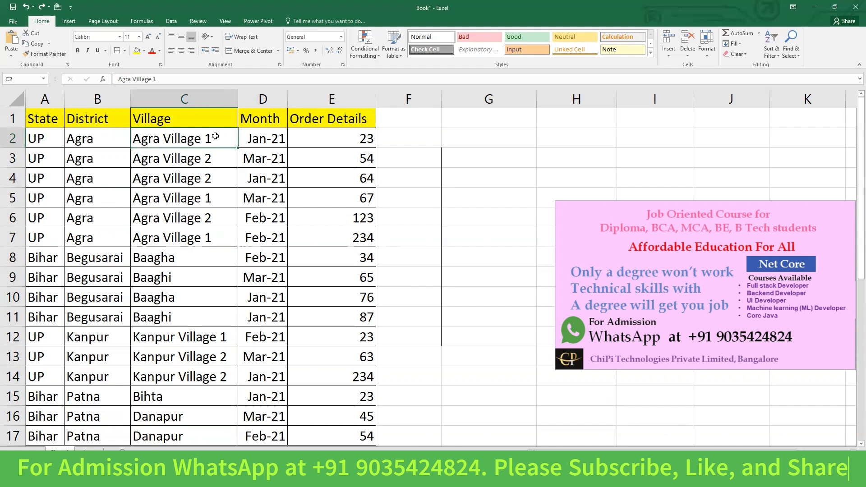
left_click(271, 136)
left_click(340, 141)
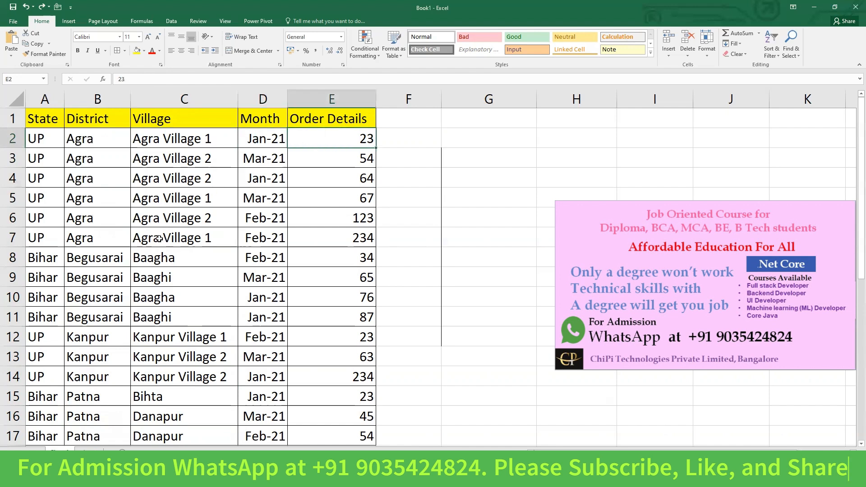
left_click(181, 199)
left_click(245, 198)
left_click(353, 198)
left_click(174, 239)
left_click(255, 239)
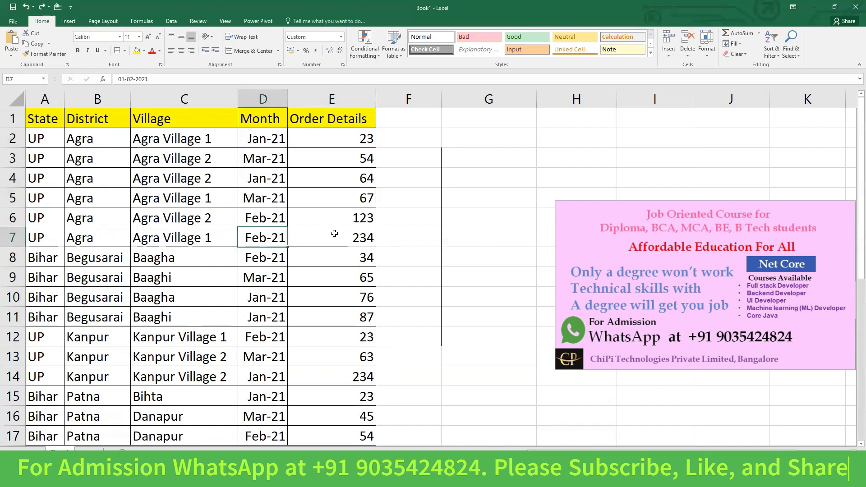
left_click(343, 237)
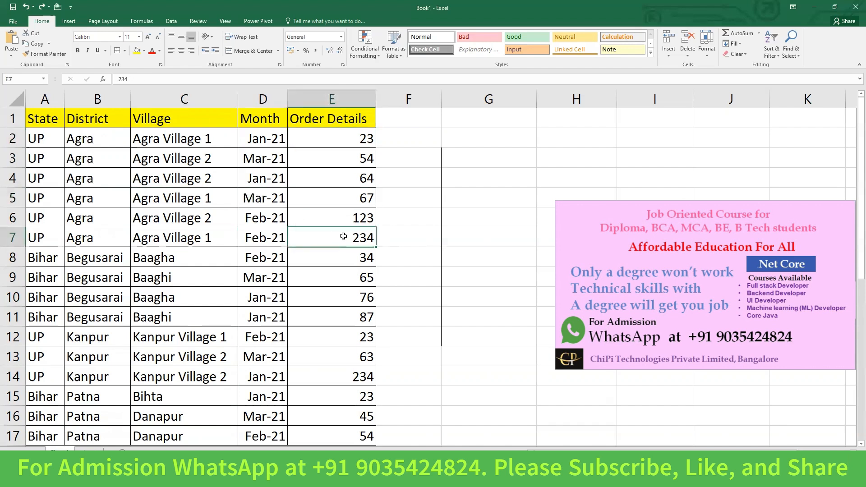
left_click(217, 161)
left_click(252, 158)
left_click(307, 161)
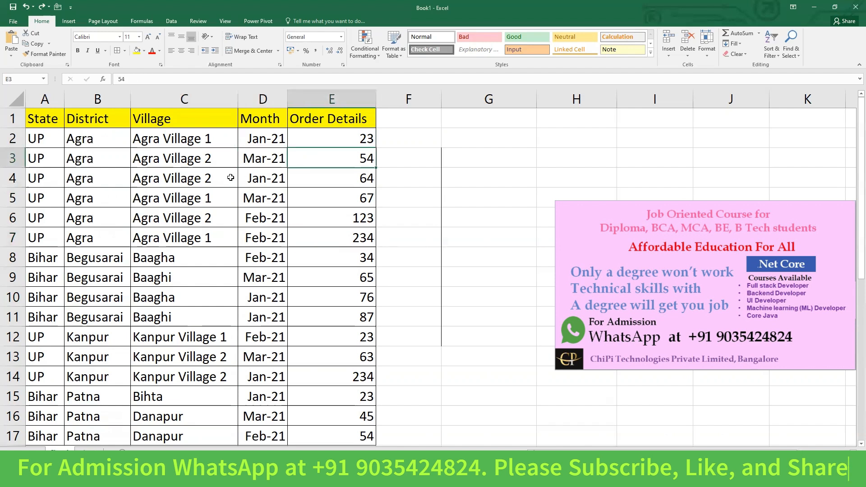
left_click(202, 178)
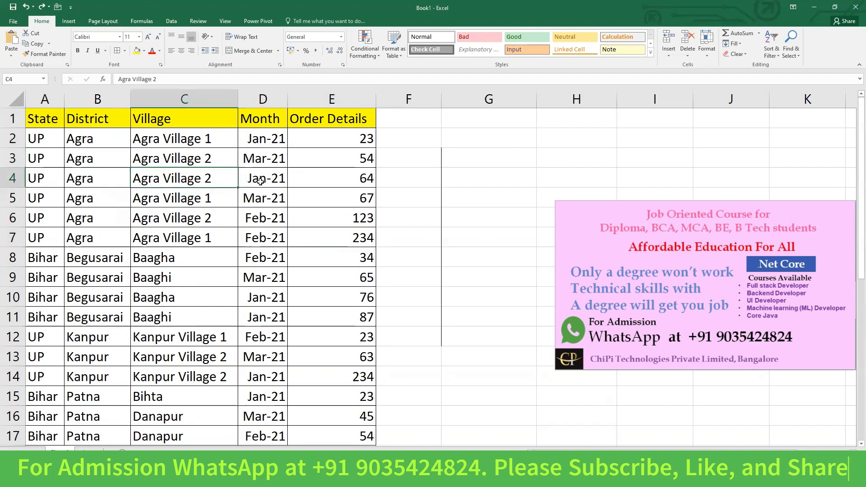
left_click(261, 181)
left_click(333, 179)
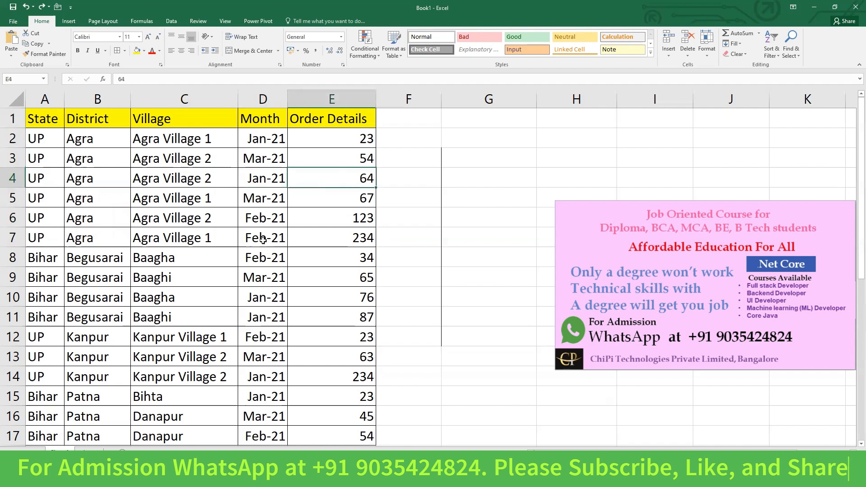
Examine the Month and Order Details entries for the Begusarai villages, Baagha and Baaghi.
left_click(184, 263)
left_click(251, 258)
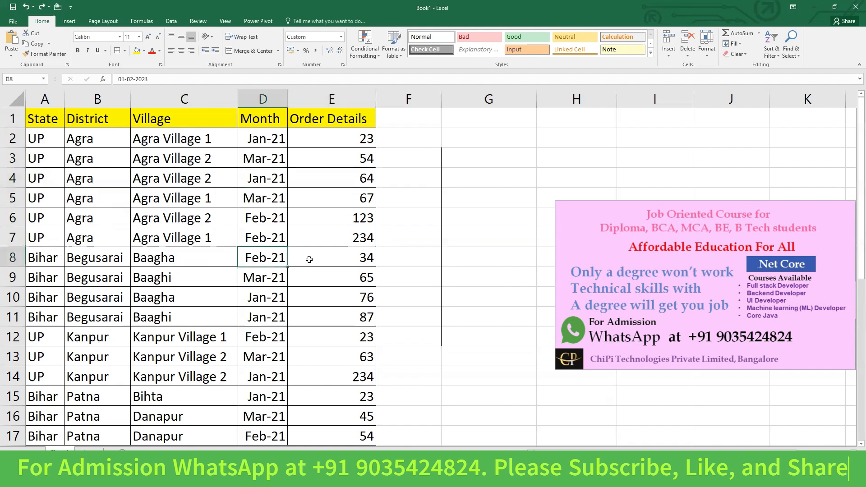
left_click(332, 260)
left_click(199, 279)
left_click(252, 277)
left_click(328, 277)
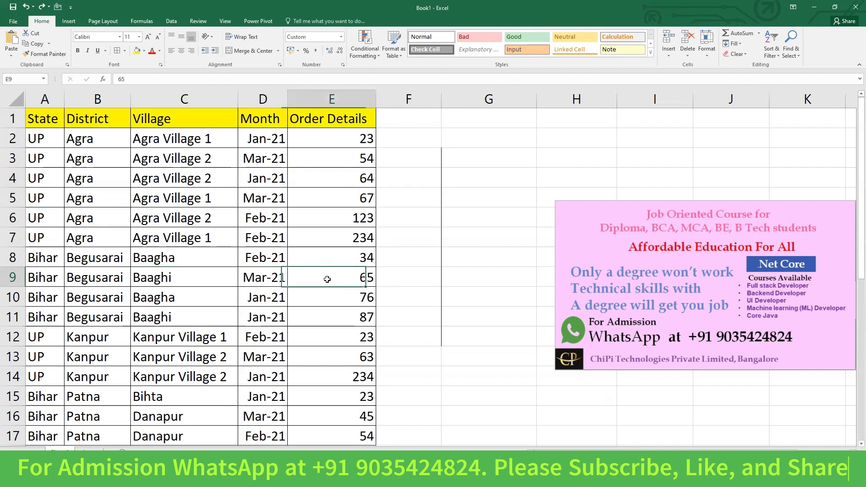
left_click(178, 297)
left_click(255, 295)
left_click(329, 296)
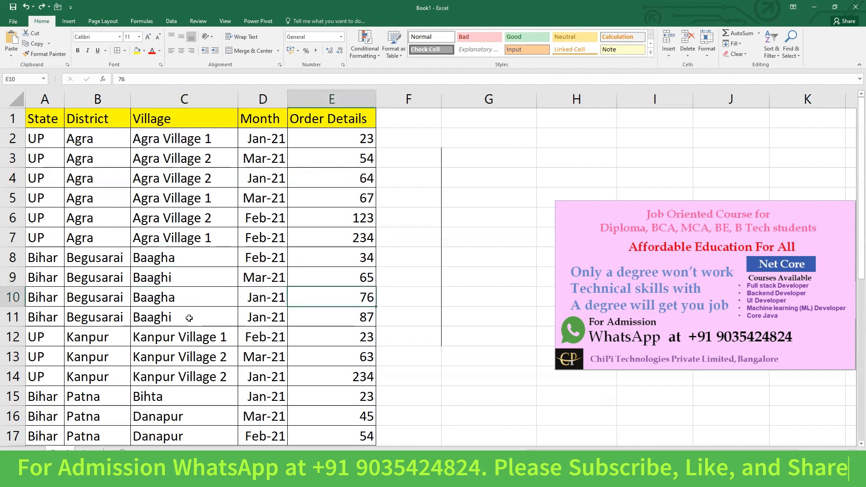
left_click(192, 318)
left_click(267, 315)
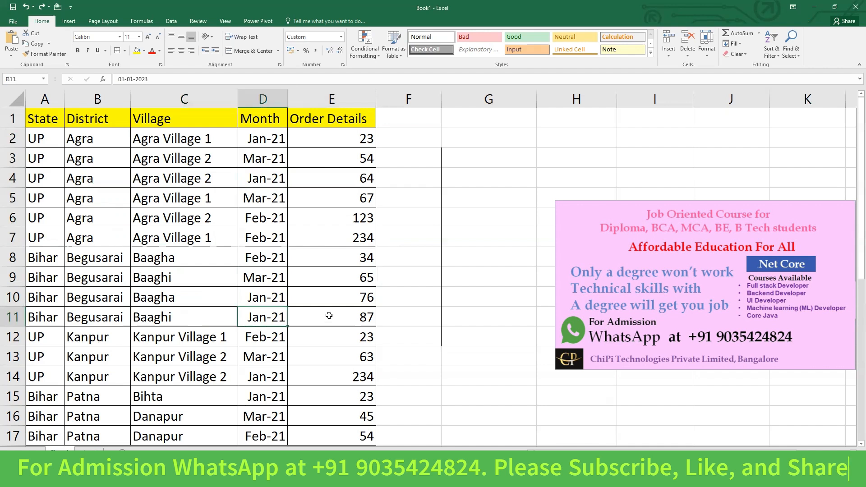
left_click(329, 314)
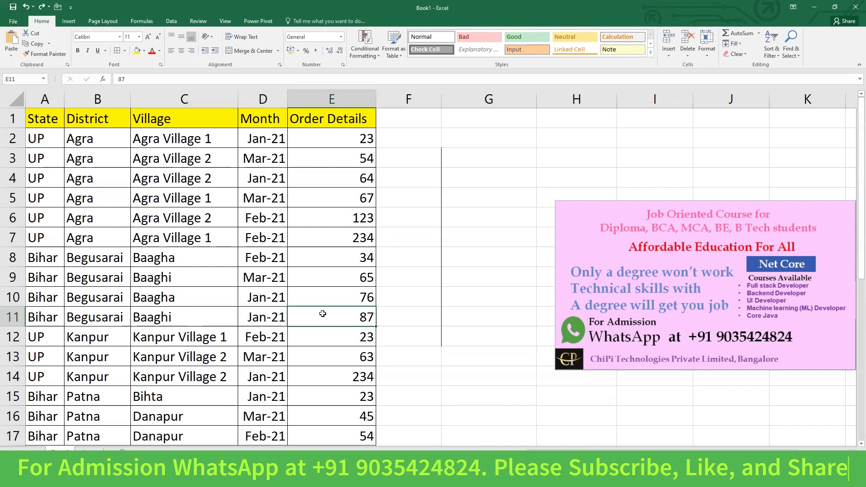
Examine the Village and Month entries for Kanpur and Patna, from Kanpur Village 1 through Bihta to Danapur.
left_click(192, 343)
left_click(260, 341)
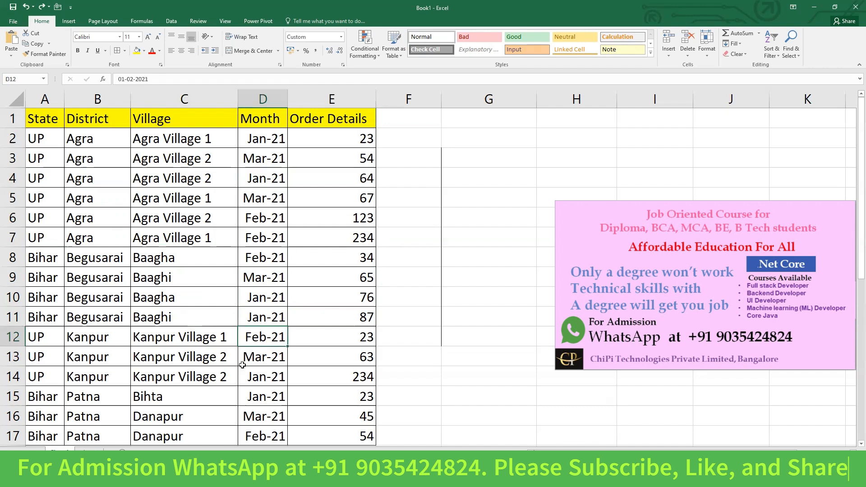
left_click(201, 361)
left_click(254, 363)
left_click(259, 379)
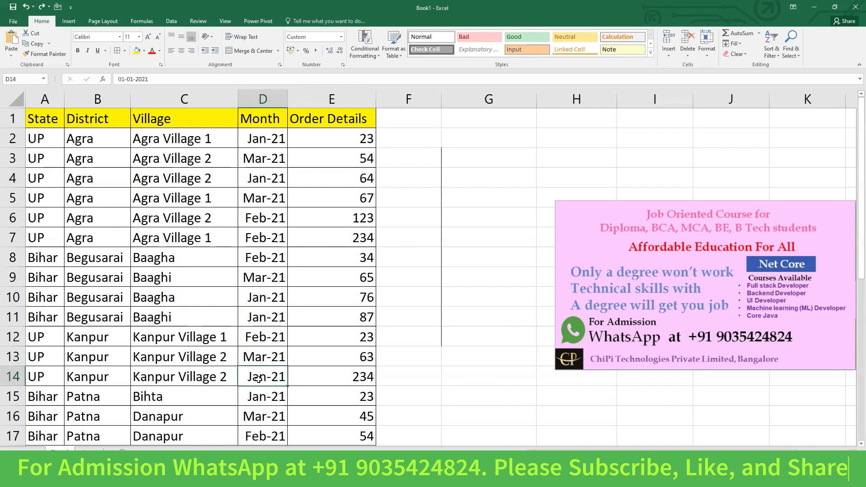
left_click(173, 399)
left_click(252, 398)
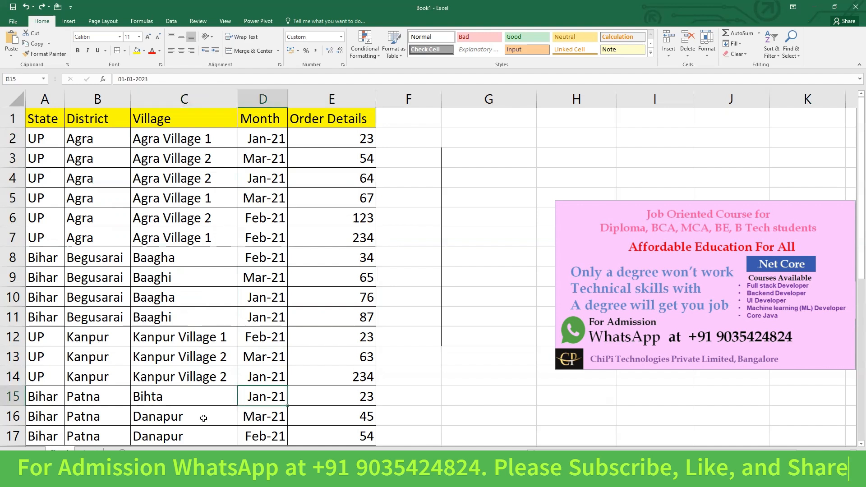
left_click(247, 416)
left_click(248, 416)
left_click(198, 437)
left_click(256, 437)
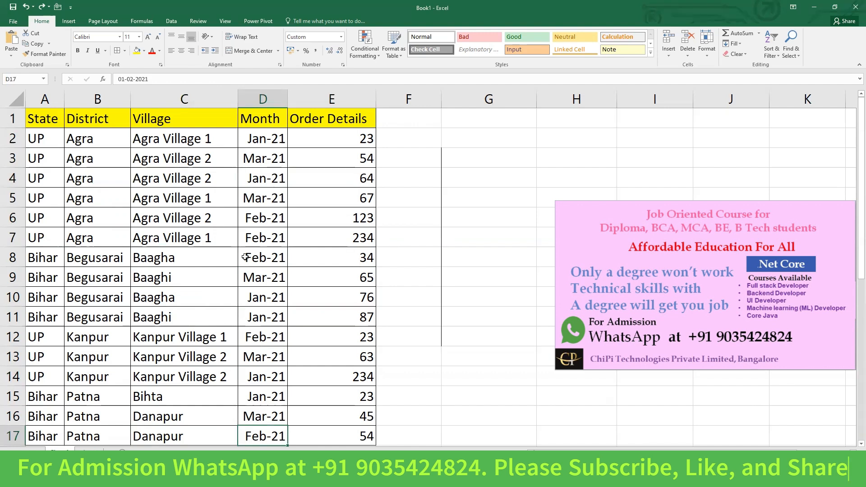
Compare the Order Details of Agra Village 1 for Feb-21 with those of Kanpur Village 2 for Jan-21.
left_click(348, 240)
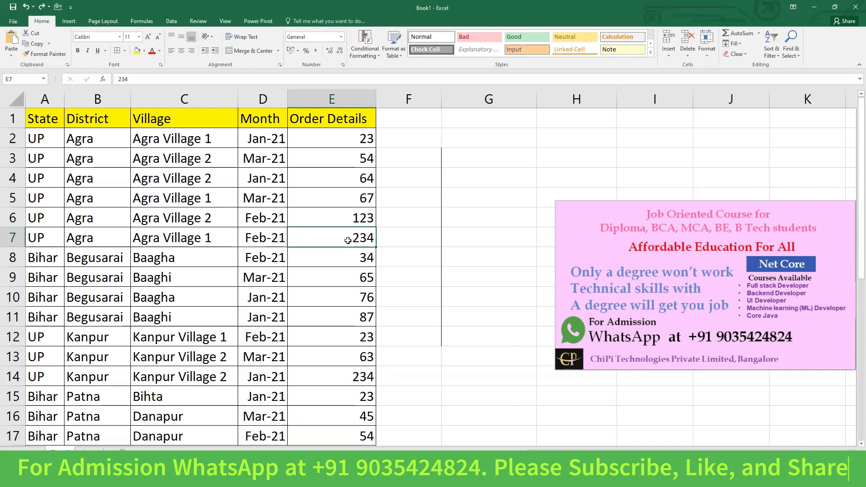
left_click(185, 237)
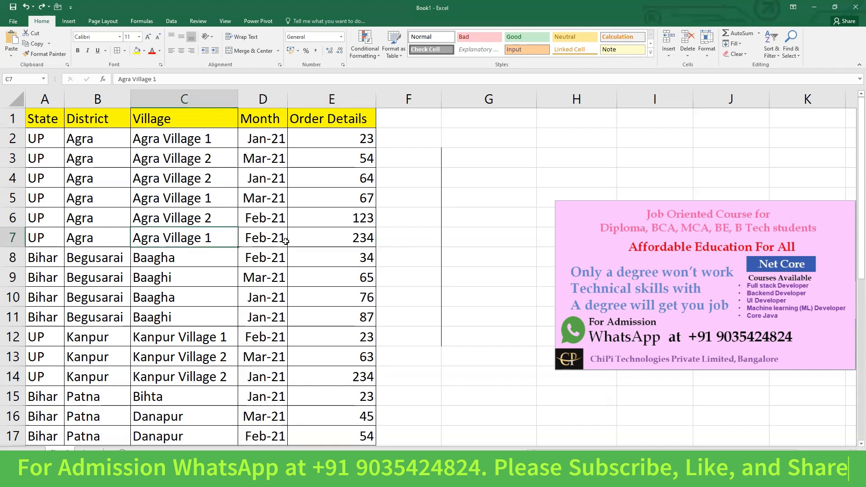
left_click(316, 242)
left_click(305, 377)
left_click(181, 376)
left_click(341, 375)
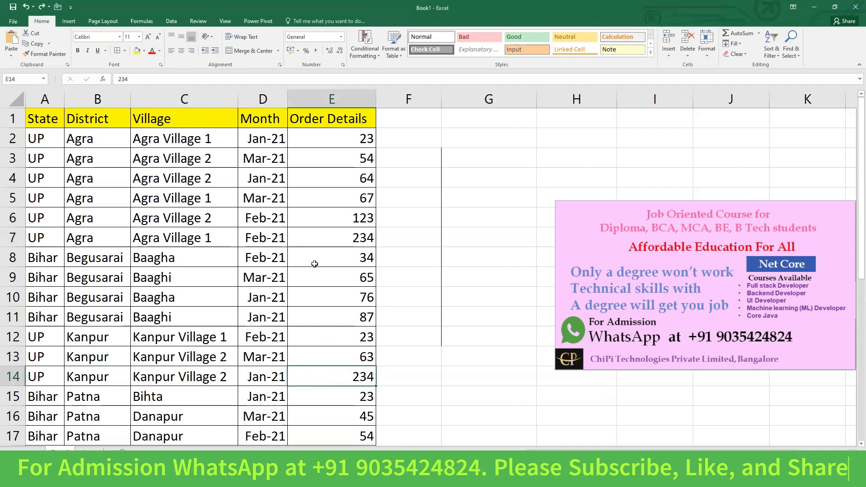
left_click(315, 245)
left_click(319, 377)
left_click(178, 381)
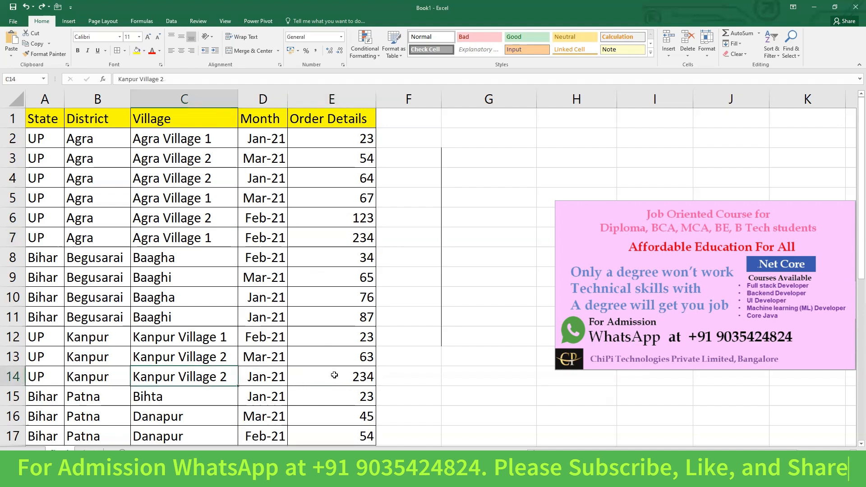
left_click(334, 375)
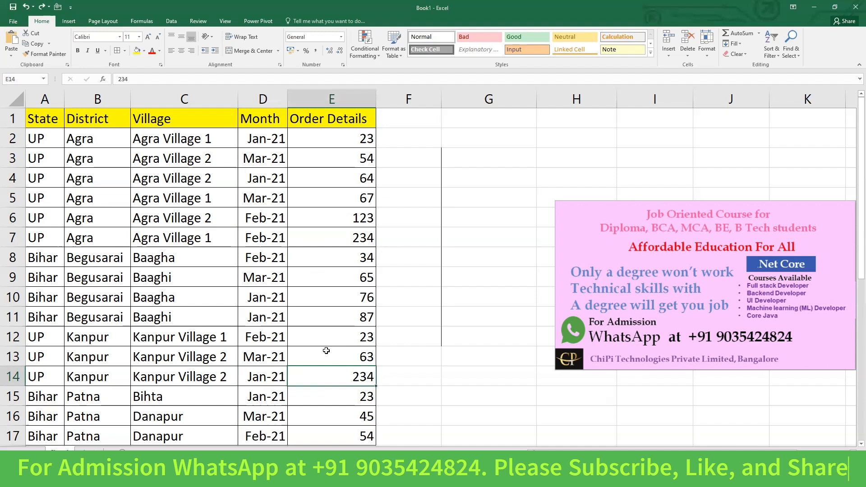
left_click(183, 243)
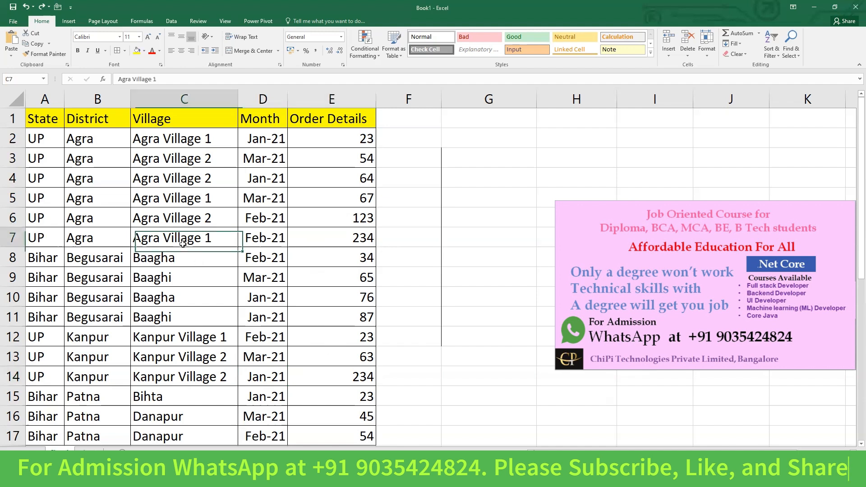
left_click(315, 236)
left_click(181, 376)
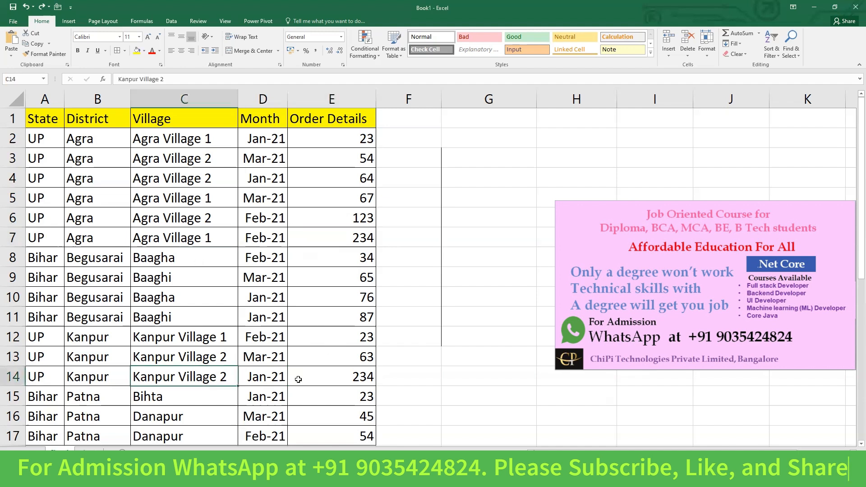
left_click(334, 379)
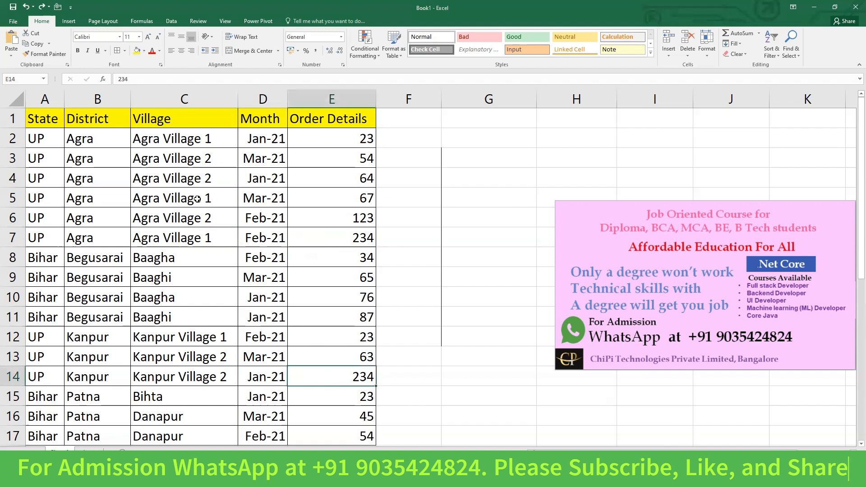
Examine how the Order Details values are ordered across the Agra, Begusarai and Kanpur rows.
left_click(210, 210)
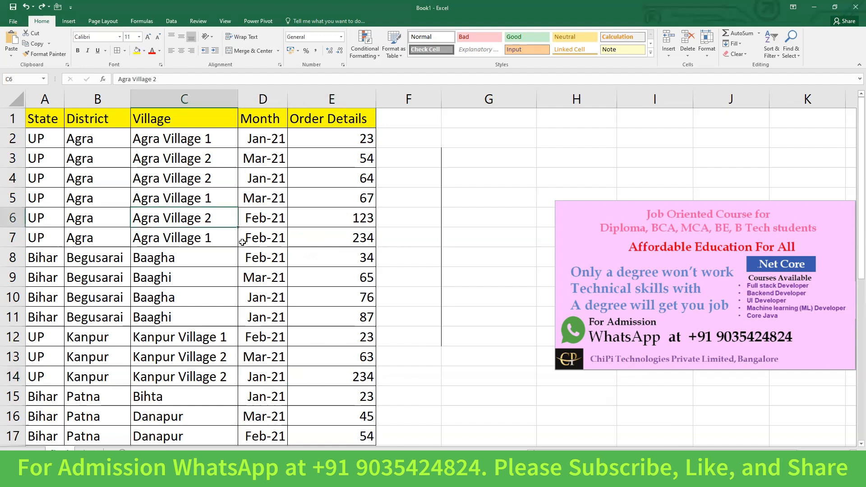
left_click(337, 229)
left_click(337, 141)
left_click(334, 263)
left_click(330, 334)
left_click(336, 229)
left_click(338, 176)
left_click(336, 336)
left_click(333, 252)
left_click(335, 315)
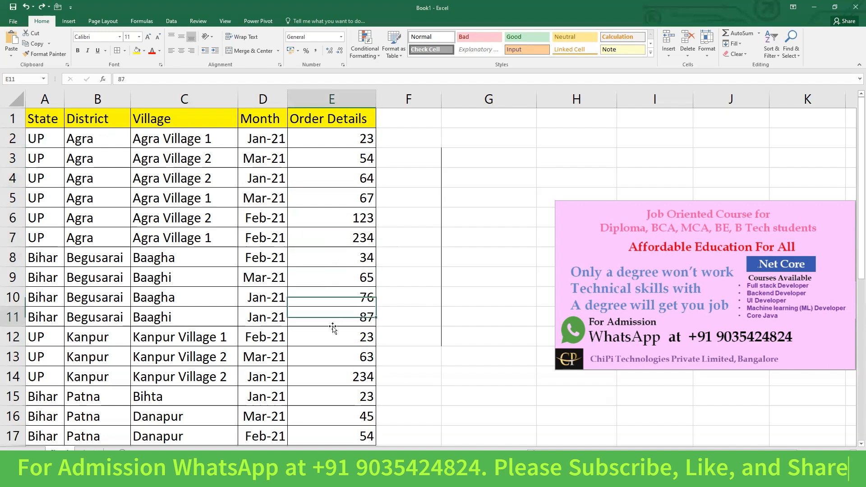
Sort the order table by Order Details from largest to smallest.
left_click(342, 241)
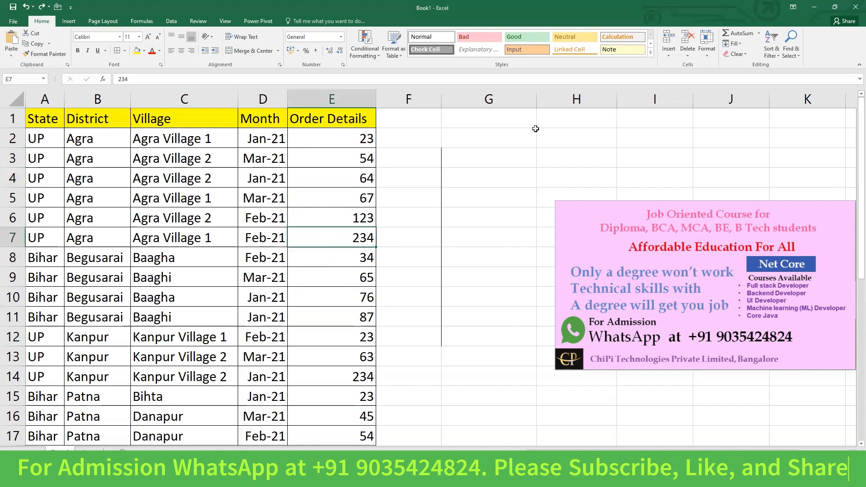
left_click(779, 56)
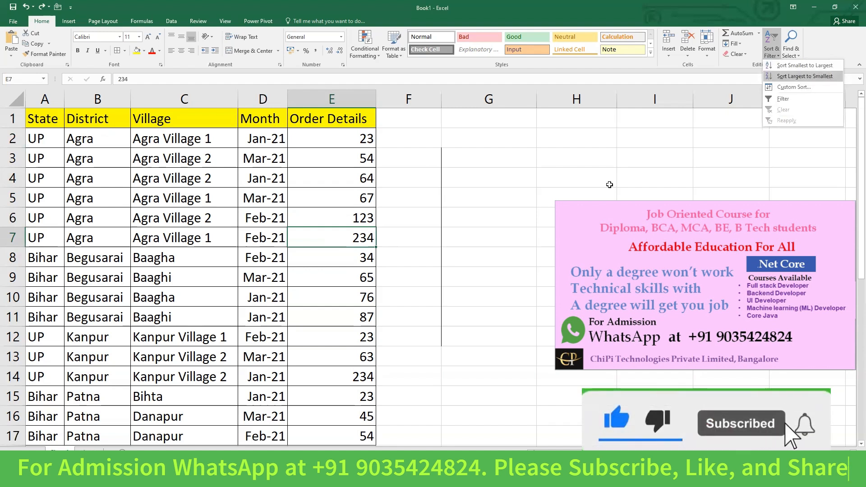
left_click(805, 76)
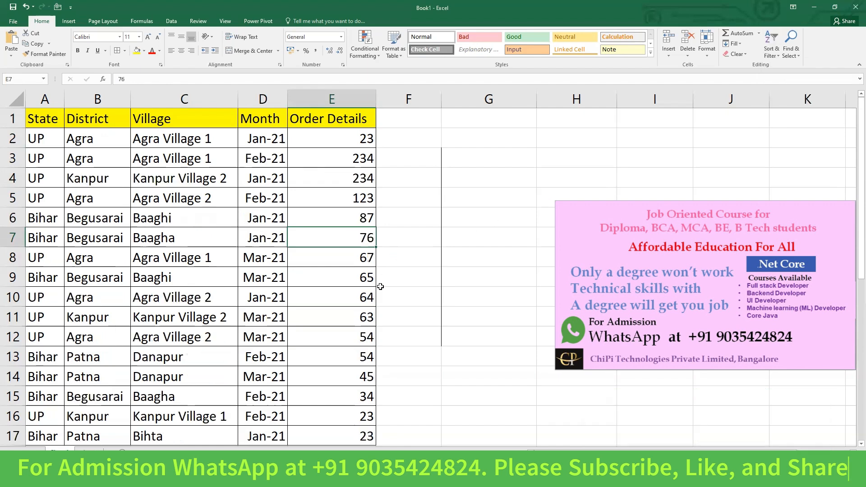
Check the sorted Order Details column, including the row 2 value, against the smallest-to-largest and largest-to-smallest sort options.
left_click(337, 177)
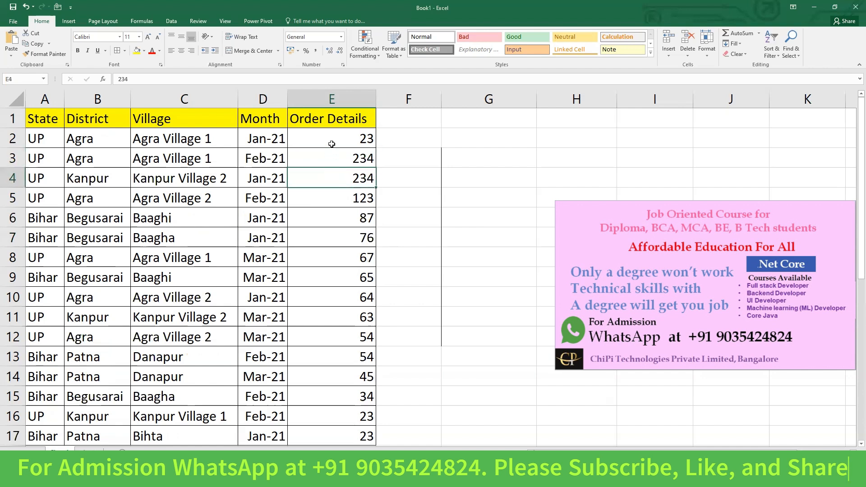
left_click(332, 143)
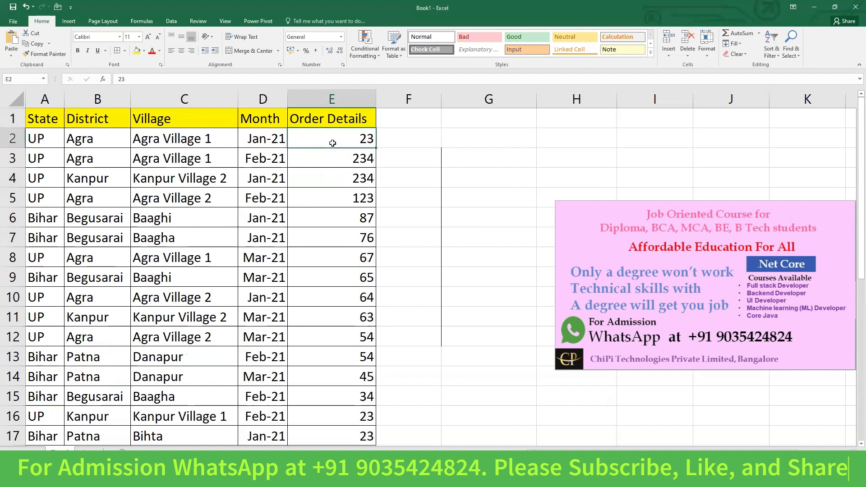
left_click(322, 197)
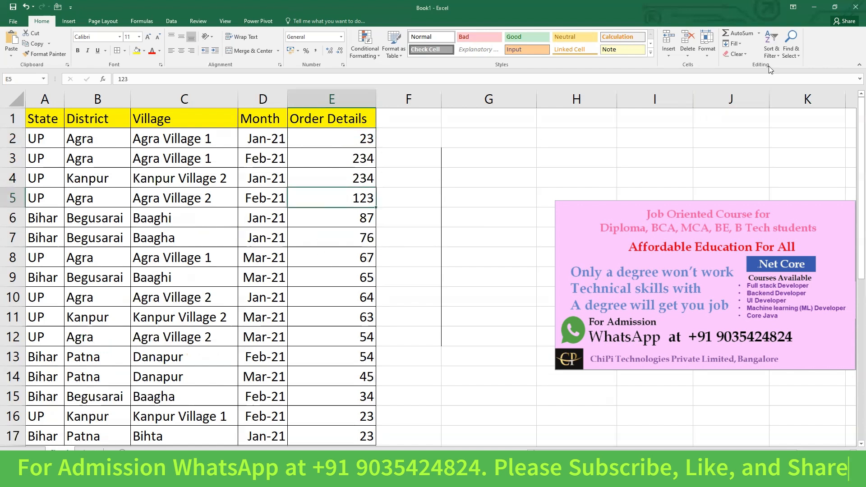
left_click(772, 50)
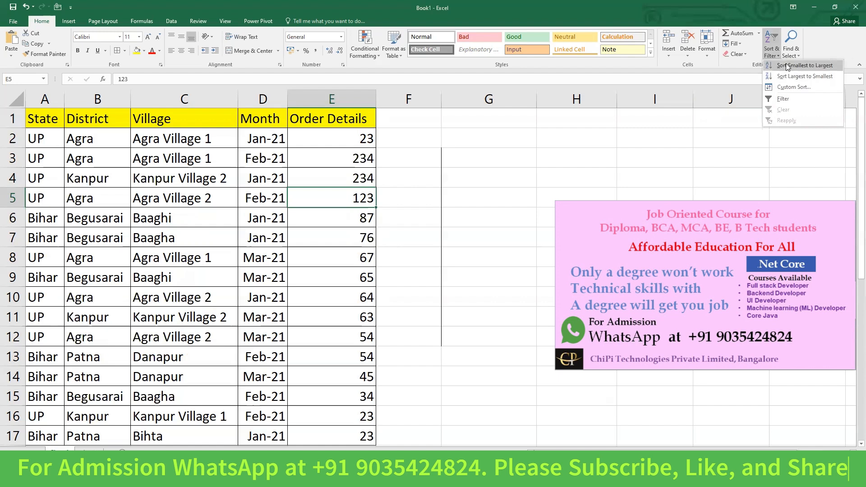
left_click(227, 219)
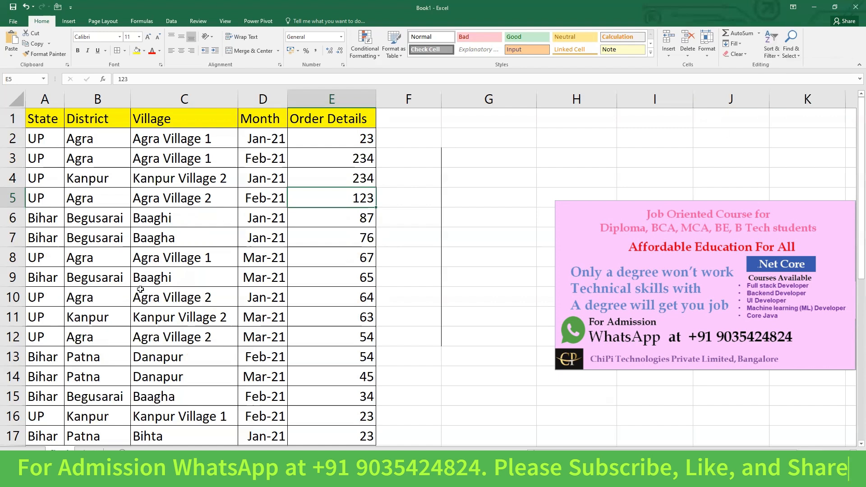
left_click(141, 314)
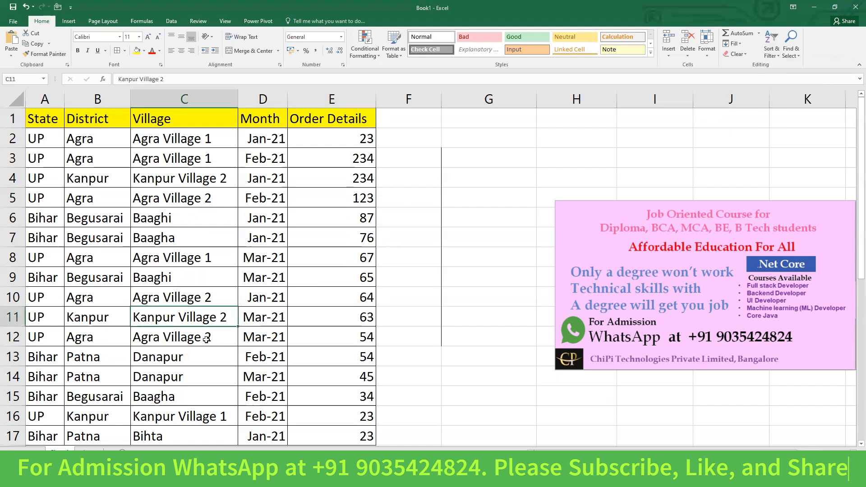
left_click(269, 298)
left_click(331, 239)
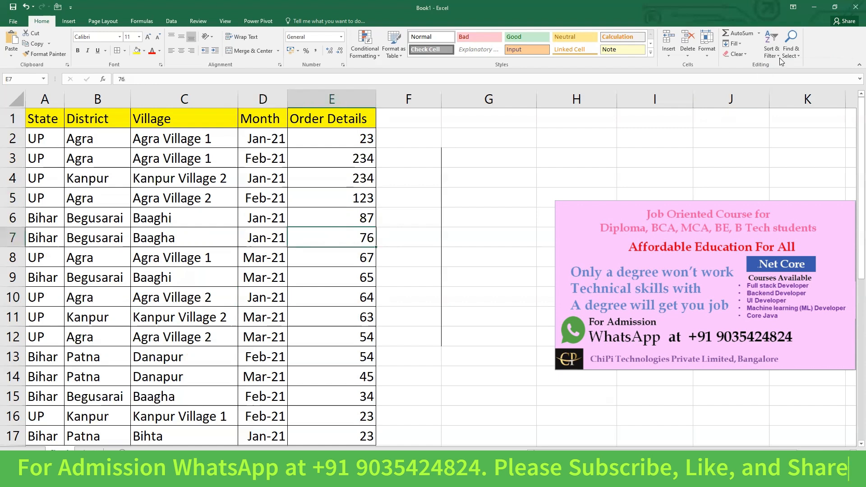
left_click(771, 47)
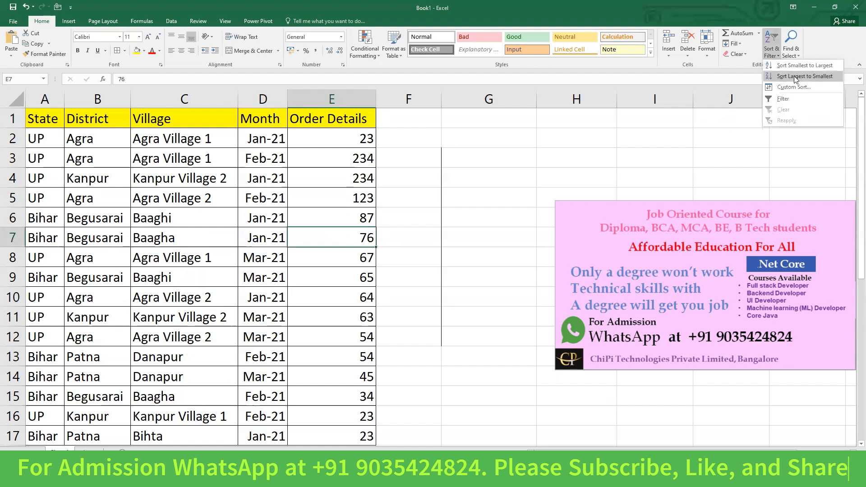
left_click(330, 136)
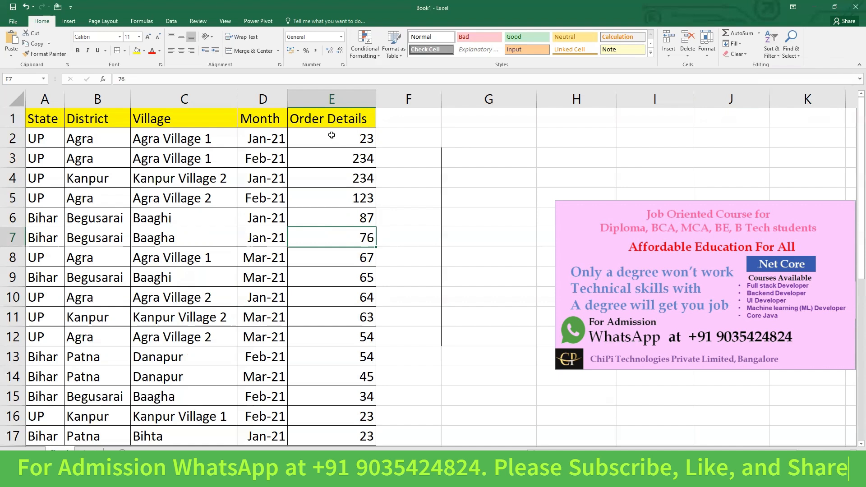
Examine the table's header row and its first data row, A2:E2.
left_click(328, 143)
left_click_drag(39, 119, 97, 238)
left_click(264, 258)
left_click_drag(34, 139, 363, 139)
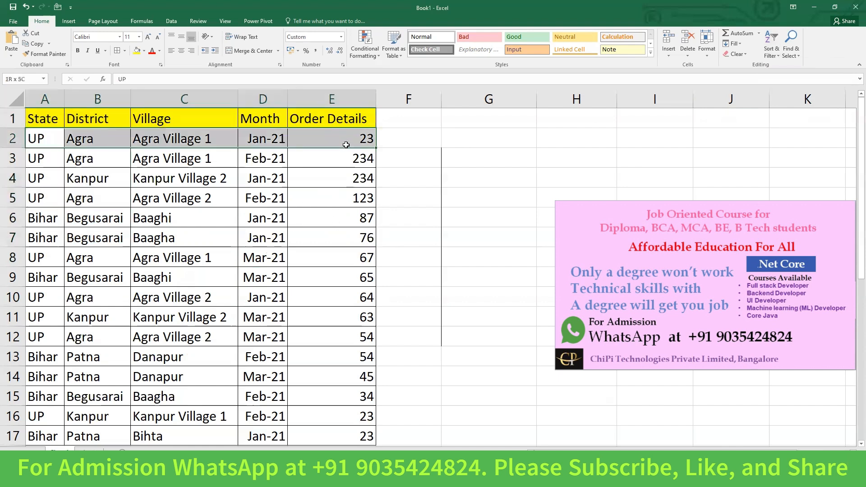
left_click(322, 156)
Select the order table with its headers from State through Order Details and review the sort options available for it.
left_click_drag(40, 119, 338, 431)
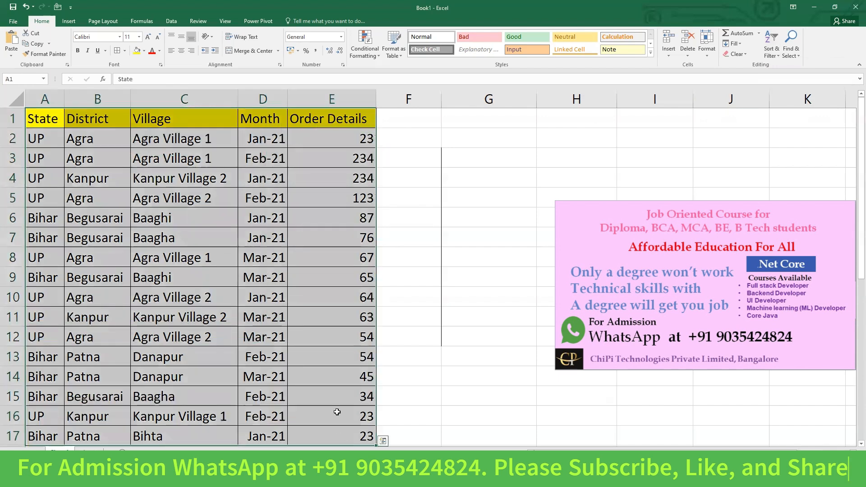
left_click(778, 57)
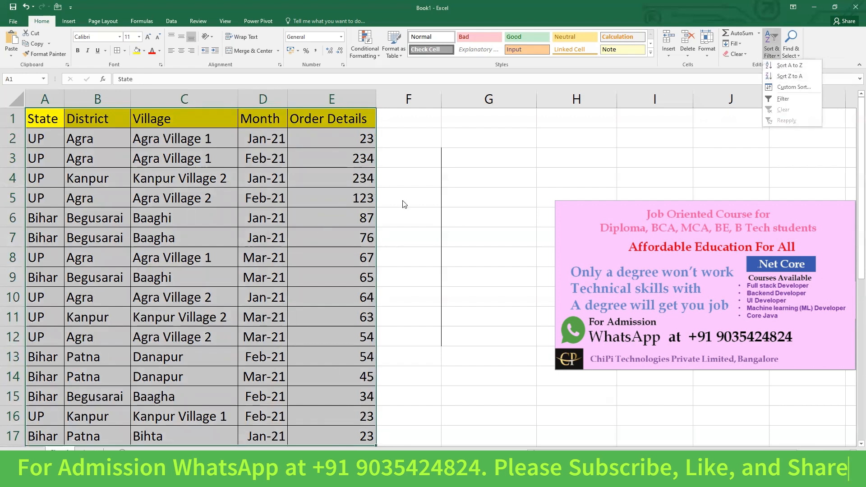
left_click(333, 199)
left_click(334, 199)
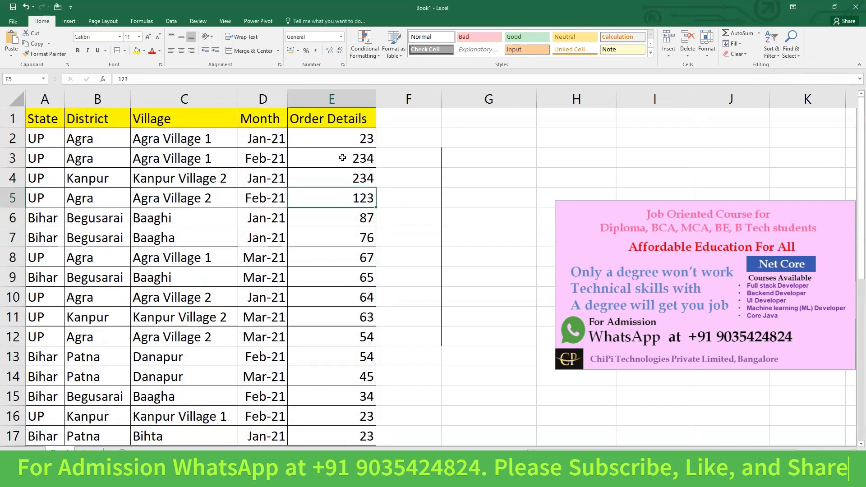
left_click(342, 158)
left_click(345, 135)
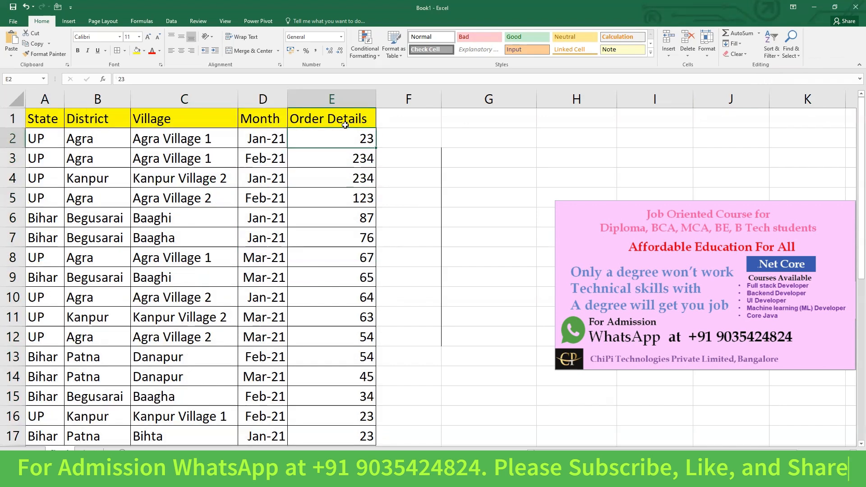
left_click(345, 120)
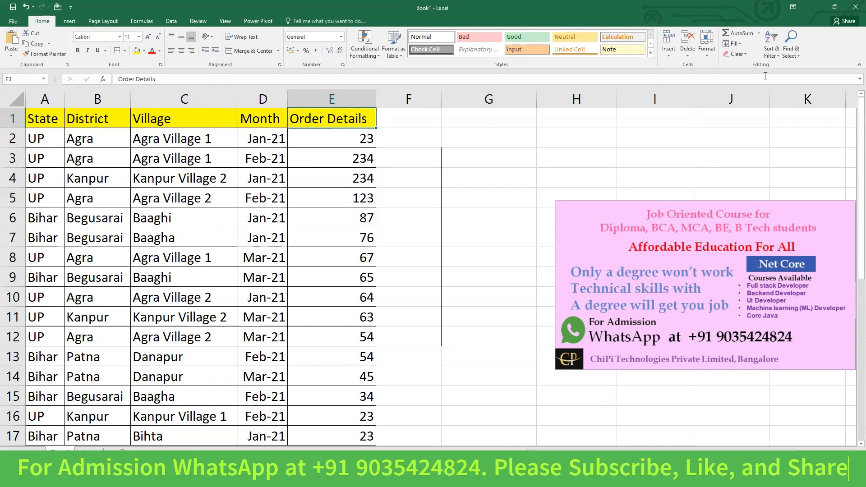
left_click(777, 53)
left_click(787, 92)
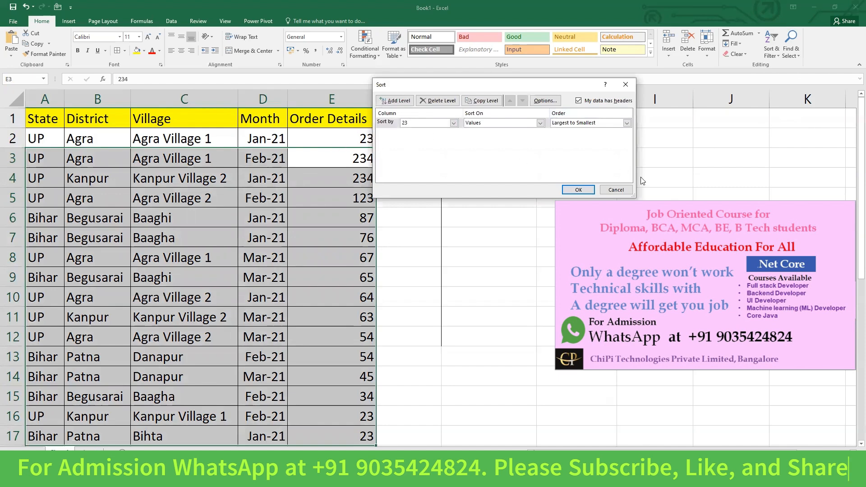
left_click(616, 190)
left_click(339, 186)
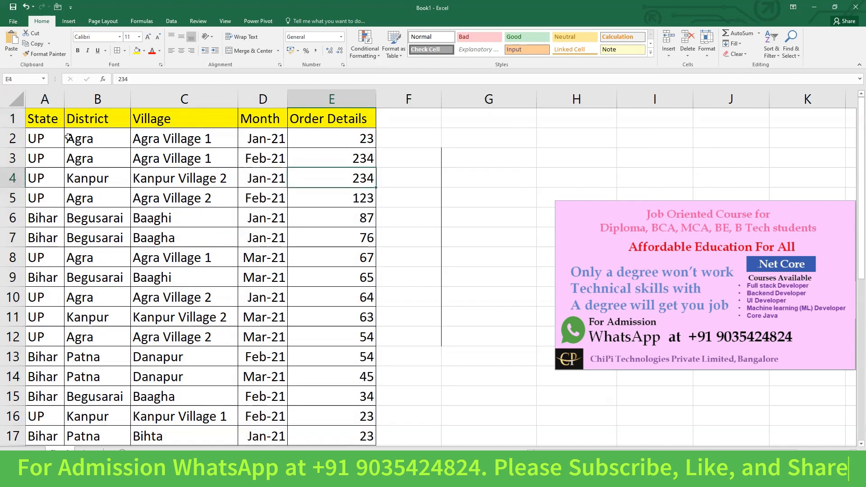
Select the whole order table including its headers and custom sort it by Order Details values, largest to smallest.
left_click_drag(43, 121, 361, 430)
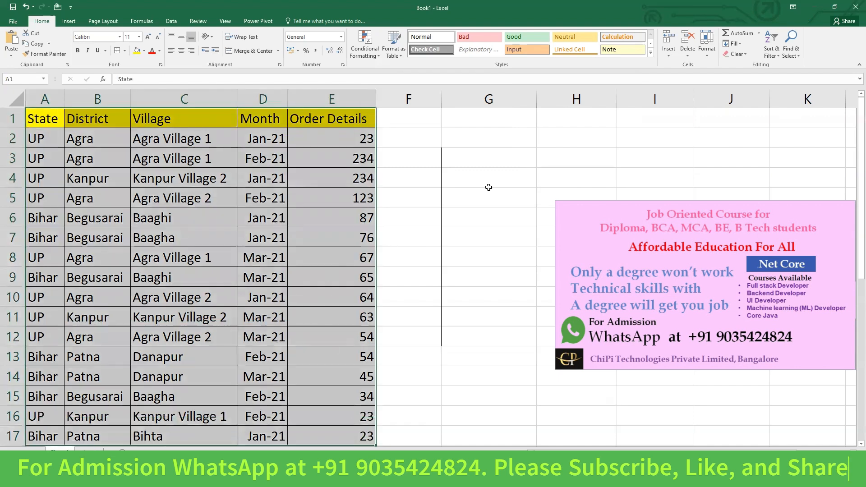
left_click(778, 57)
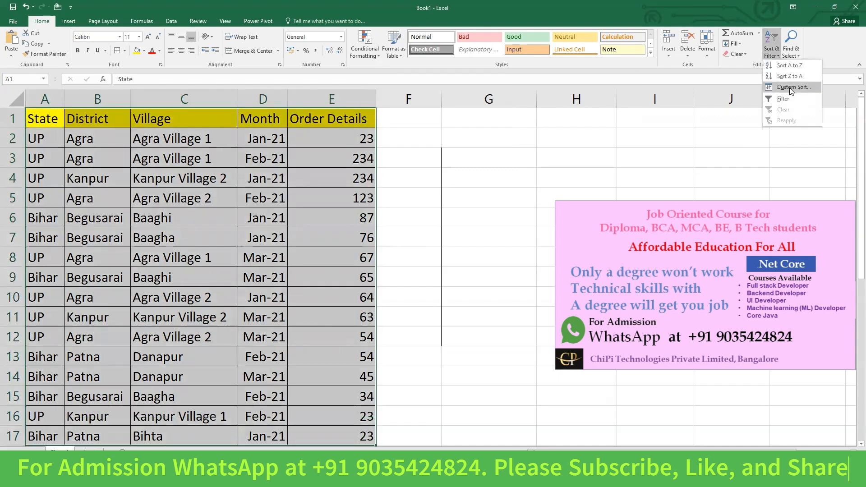
left_click(790, 87)
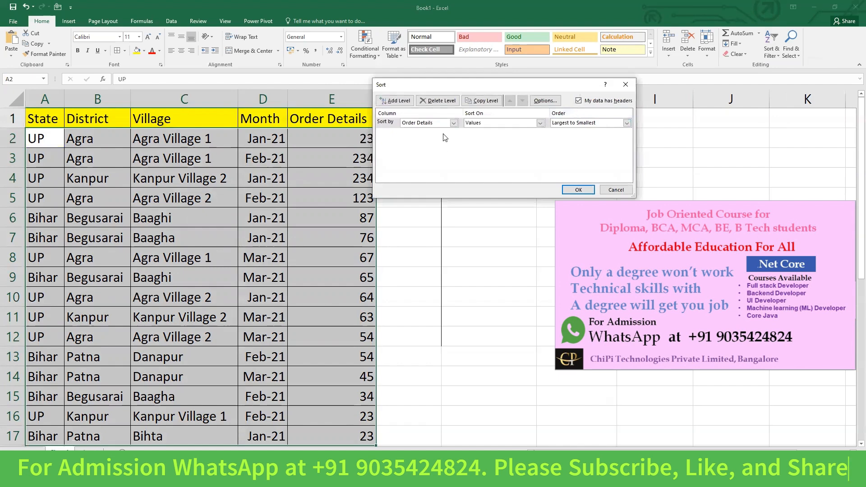
left_click(579, 190)
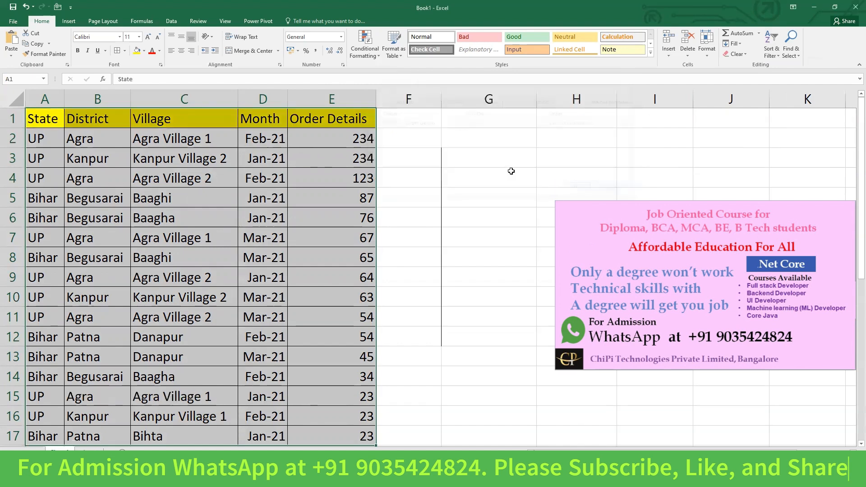
left_click(321, 204)
left_click(332, 156)
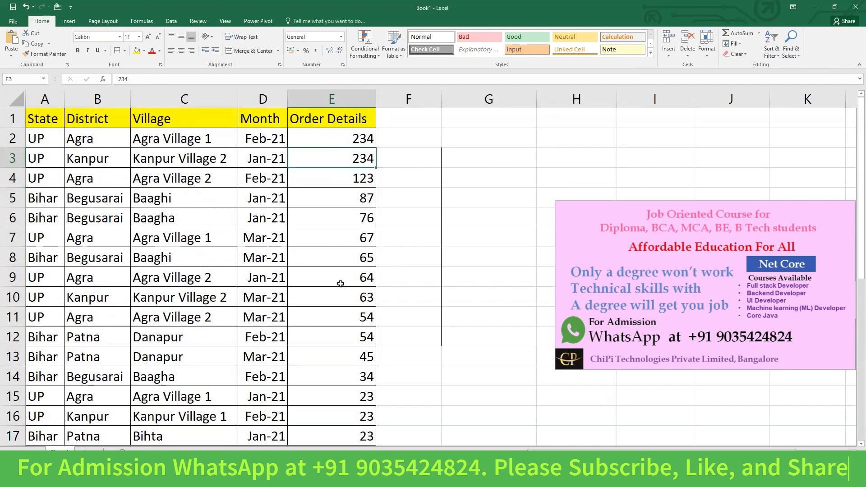
left_click(330, 224)
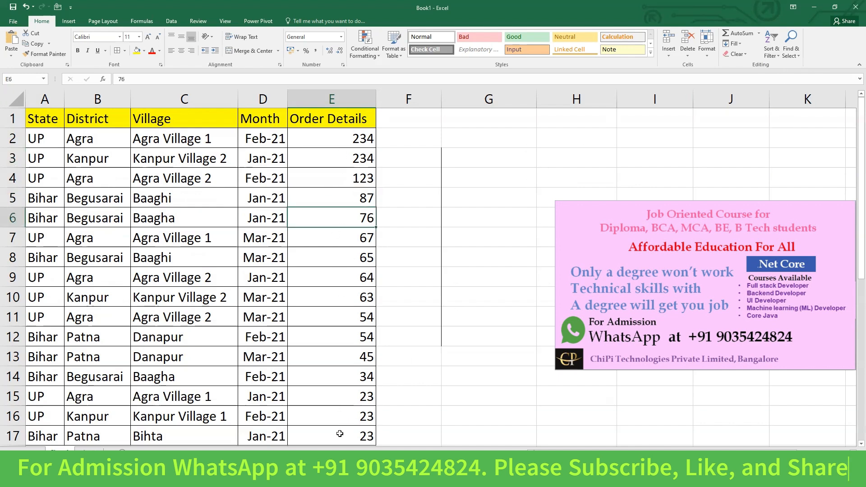
left_click(332, 152)
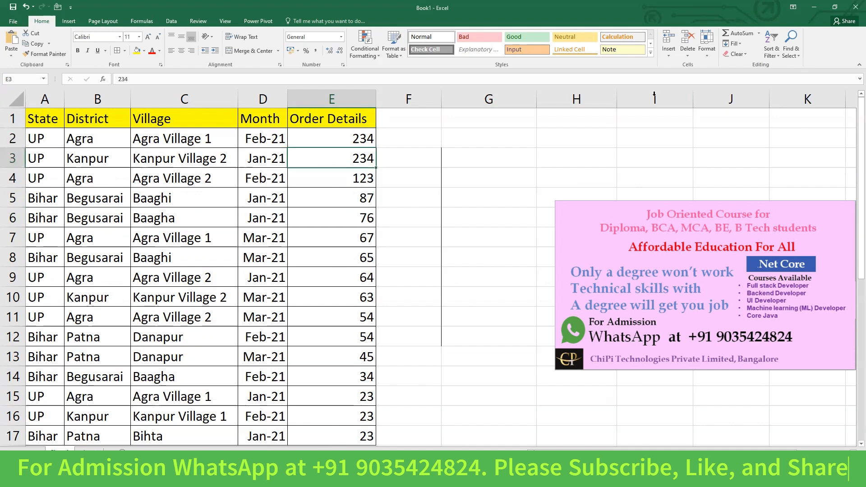
Sort the order table by Order Details from smallest to largest.
left_click(329, 220)
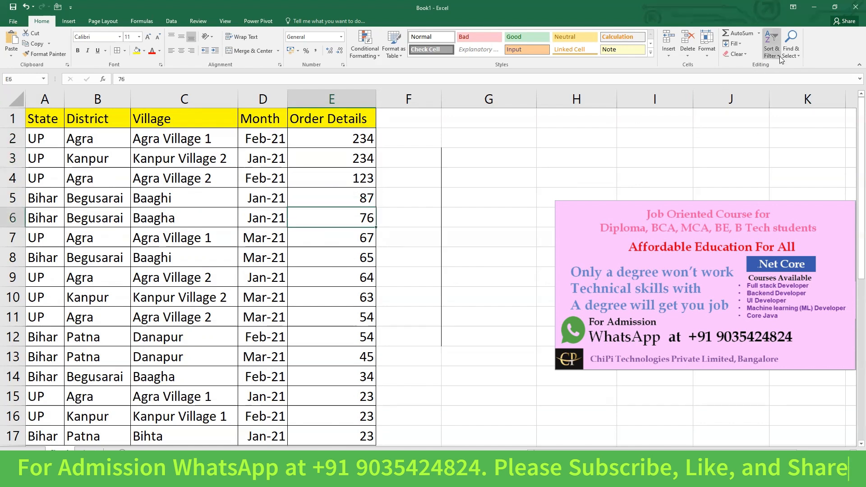
left_click(771, 45)
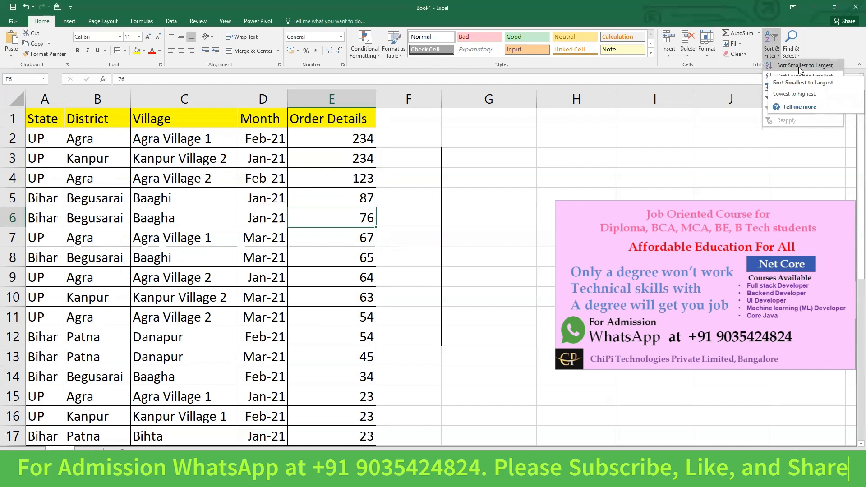
left_click(799, 67)
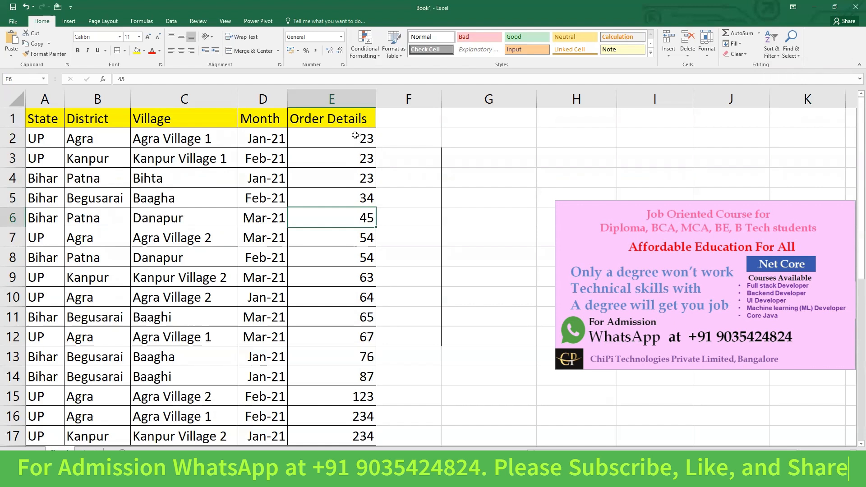
Examine the lowest and highest Order Details values and the villages they belong to.
left_click_drag(355, 138, 351, 178)
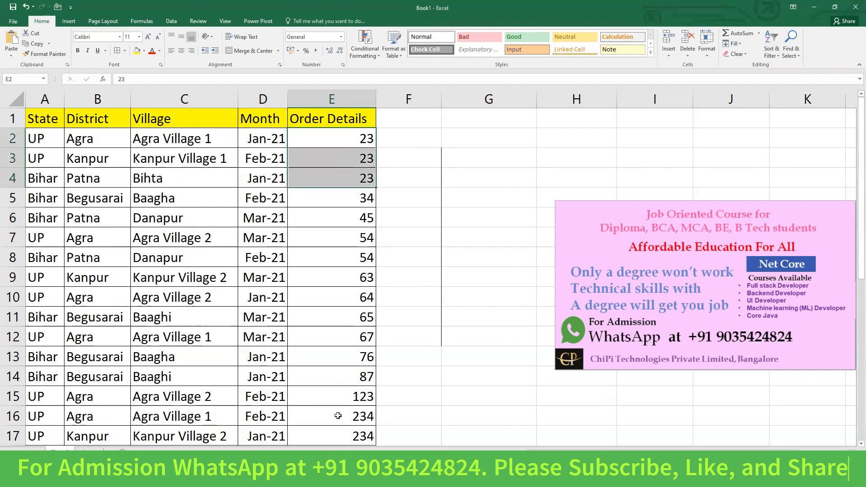
left_click_drag(336, 421, 334, 435)
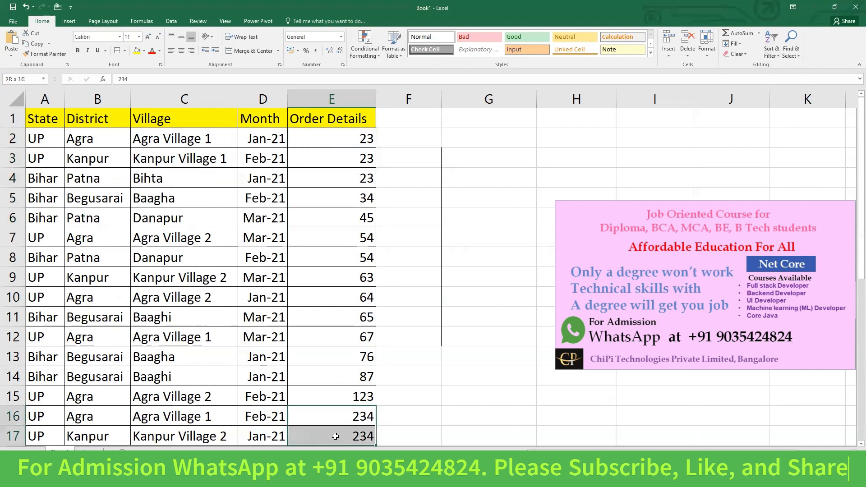
left_click(226, 419)
left_click(231, 436)
left_click_drag(334, 413, 335, 435)
left_click_drag(343, 232, 341, 218)
left_click(337, 138)
left_click(332, 416)
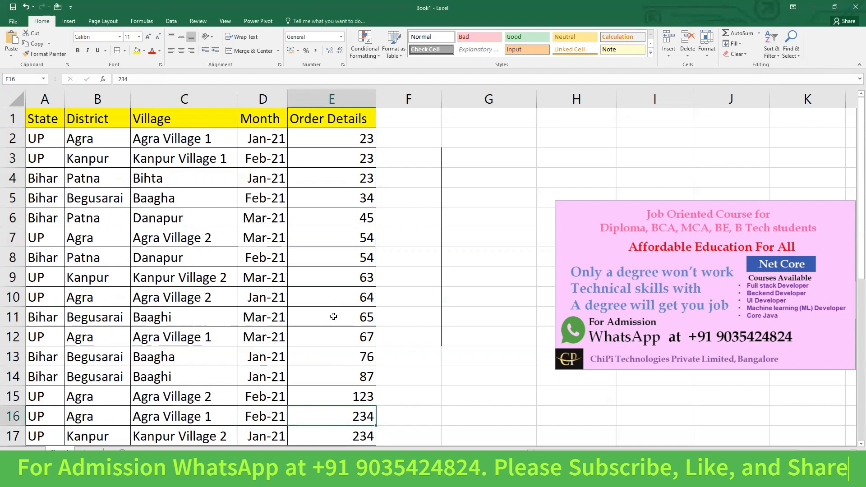
left_click(332, 312)
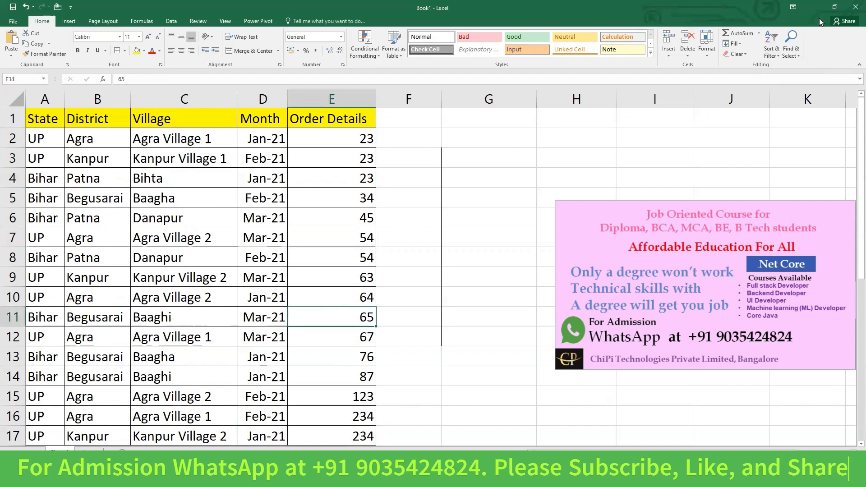
Re-sort the order table by Order Details in largest-to-smallest order.
left_click(355, 164)
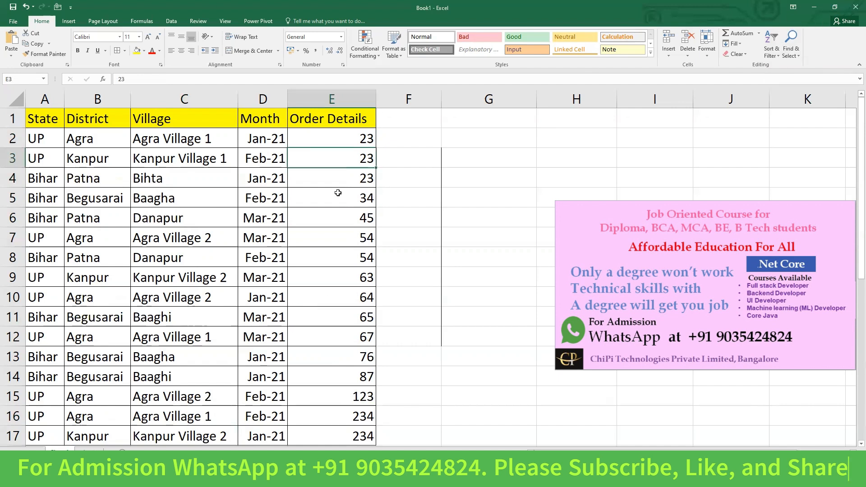
left_click(336, 193)
left_click(772, 45)
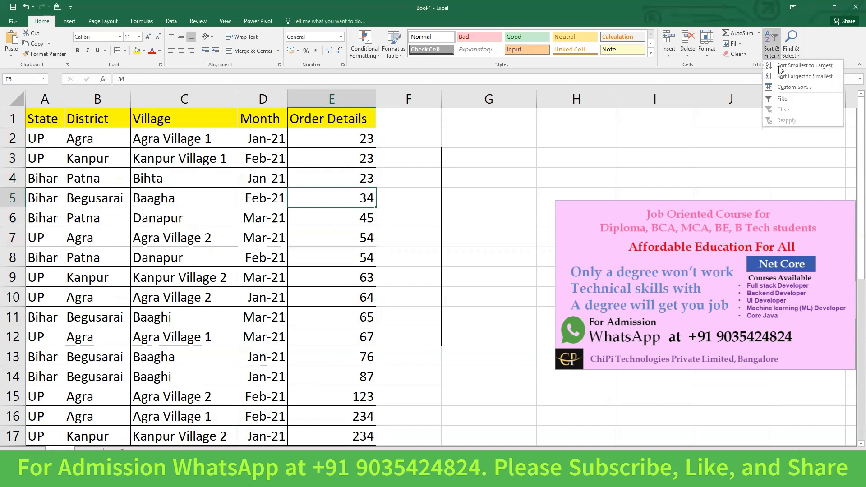
left_click(800, 77)
Examine the villages in the first two data rows and the order of the Order Details values down to row 17.
left_click(305, 136)
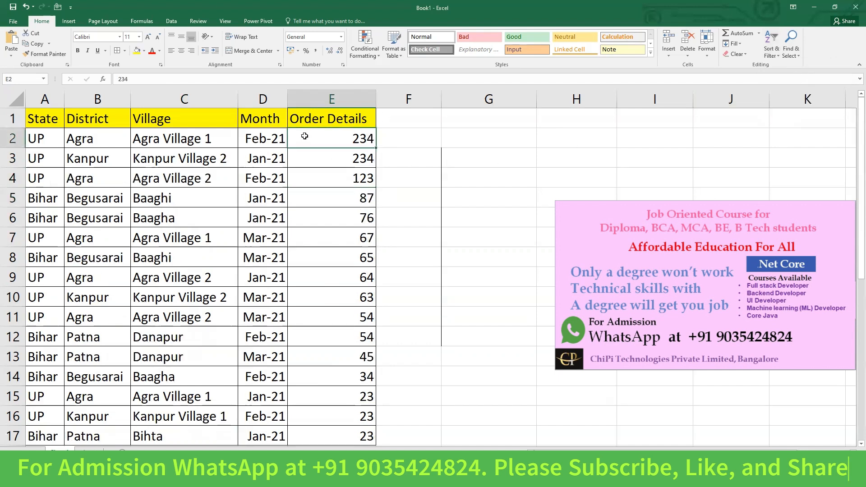
left_click(190, 142)
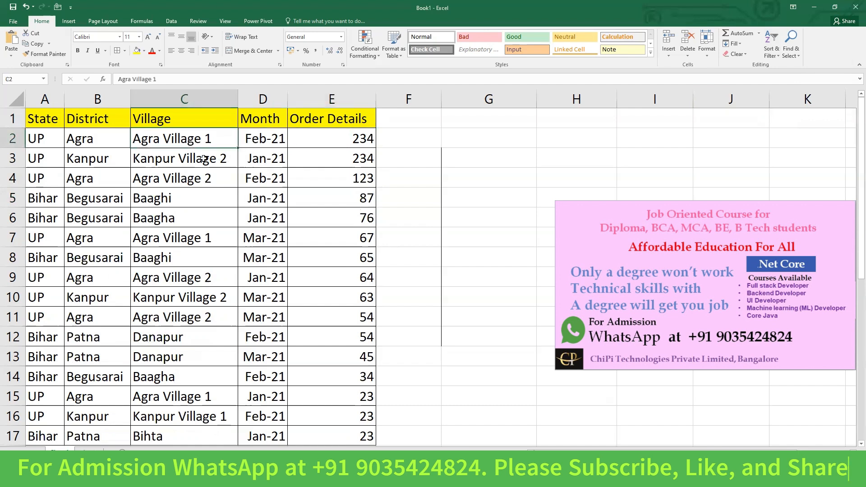
left_click(201, 159)
left_click(324, 157)
left_click_drag(340, 175, 337, 434)
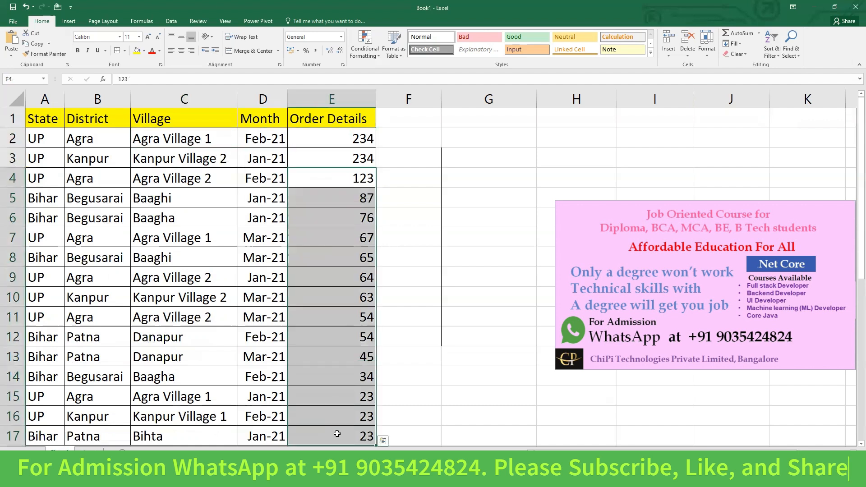
left_click(336, 180)
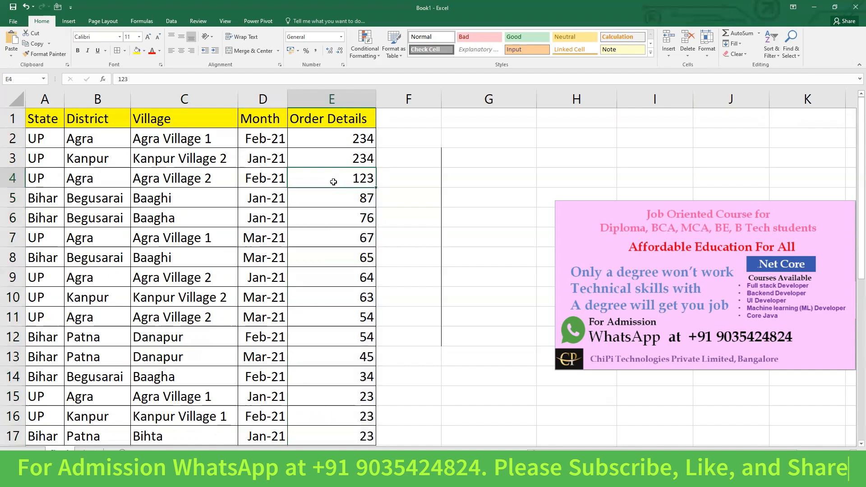
Examine the order of the text entries in the Village column.
left_click(172, 220)
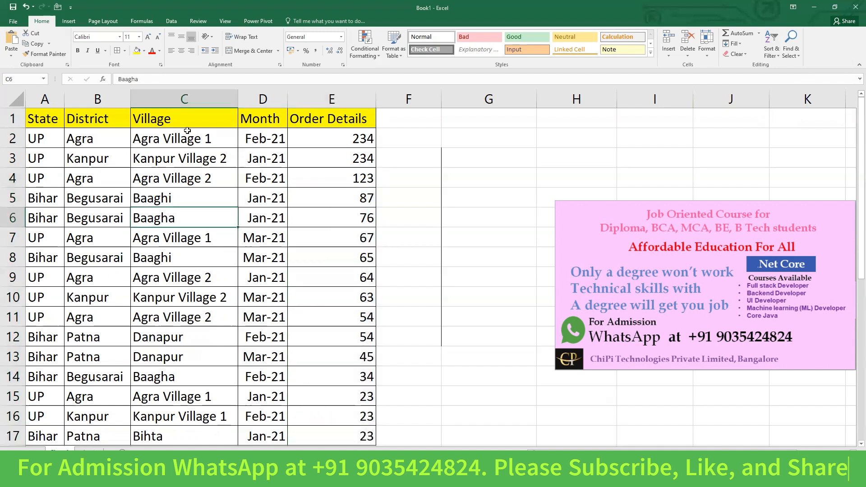
left_click_drag(190, 138, 225, 356)
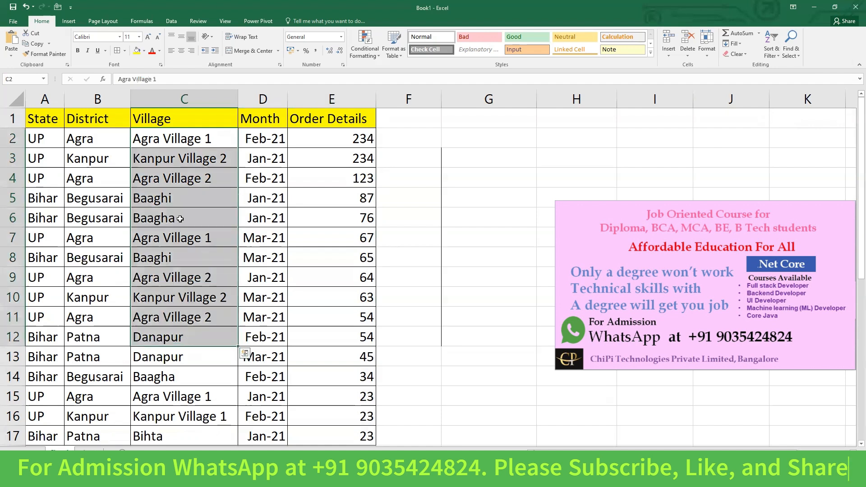
left_click(172, 218)
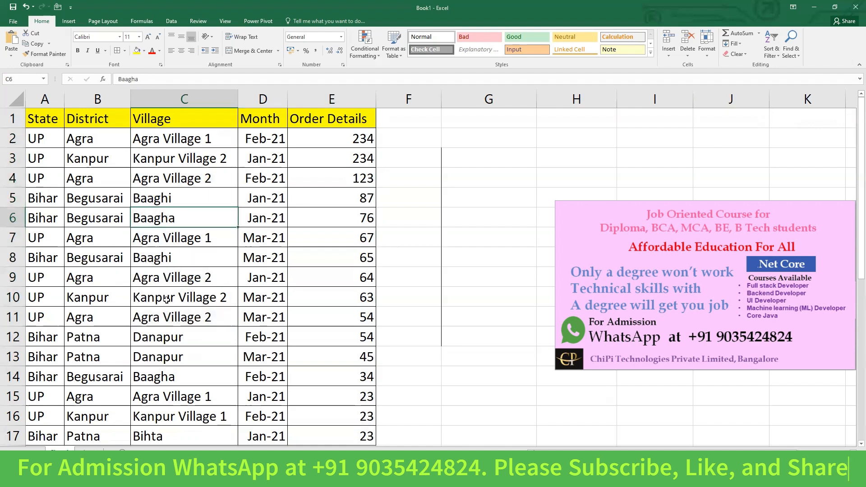
left_click(172, 328)
left_click(198, 196)
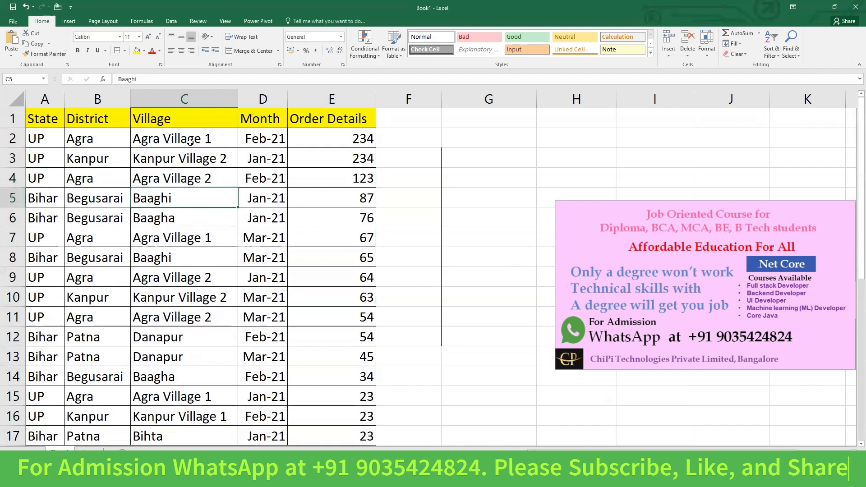
left_click(197, 174)
left_click(197, 126)
left_click(195, 199)
Sort the order table alphabetically by Village, A to Z.
left_click(195, 119)
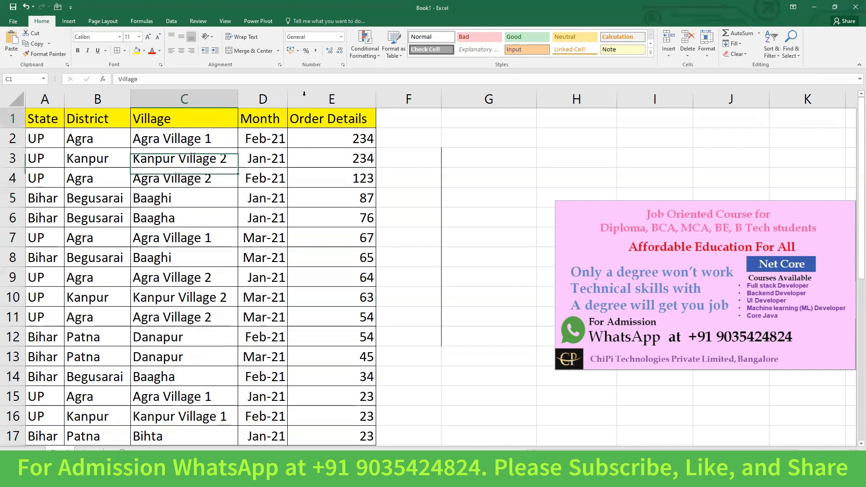
left_click(779, 56)
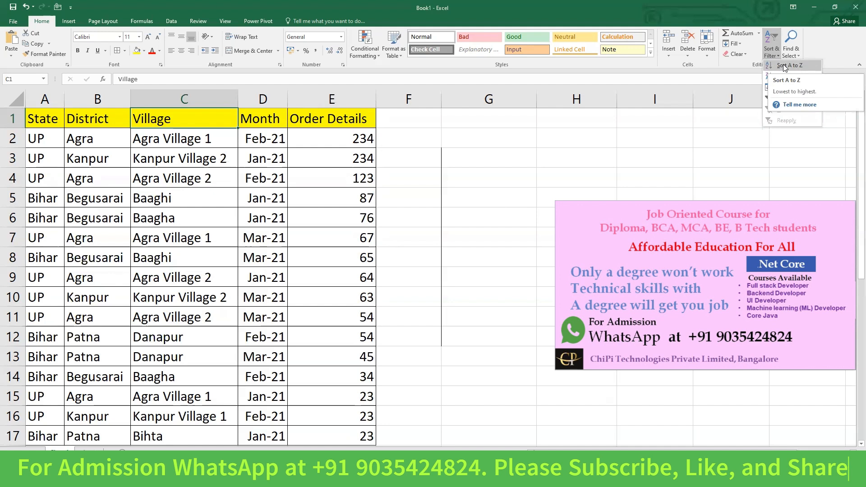
left_click(784, 67)
Check the resulting row order in the Village, District and State columns.
left_click_drag(171, 138, 204, 440)
left_click(199, 238)
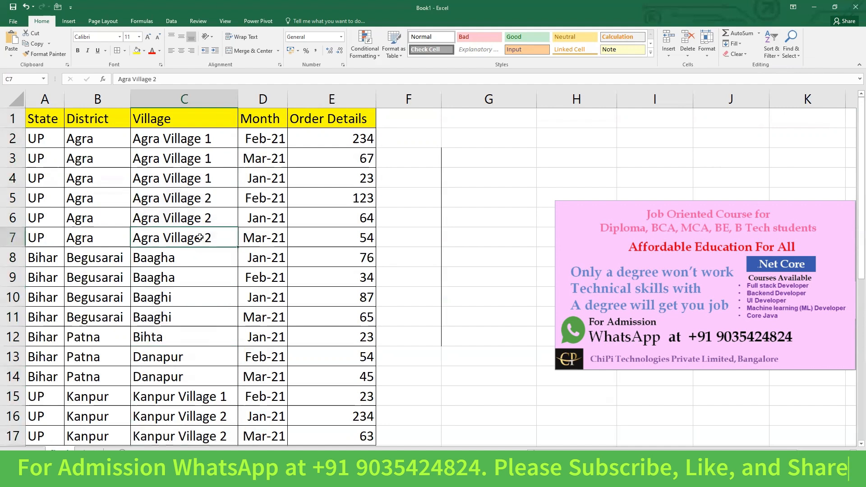
left_click(104, 136)
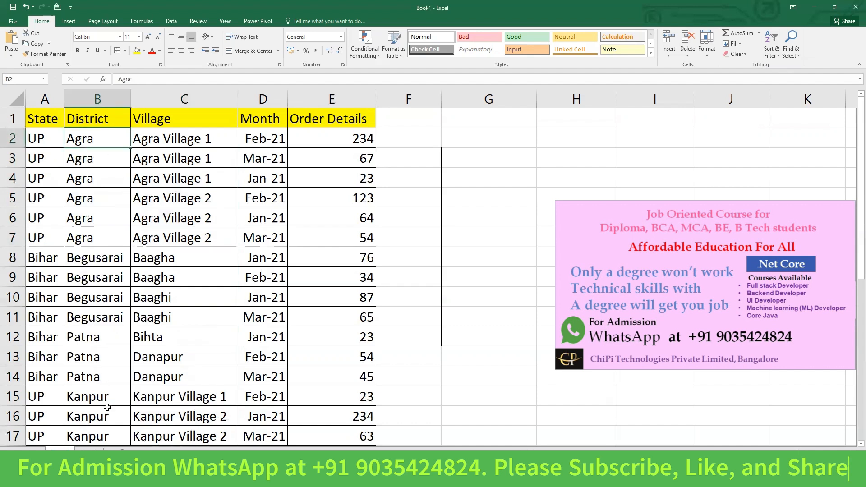
left_click(41, 138)
left_click(50, 206)
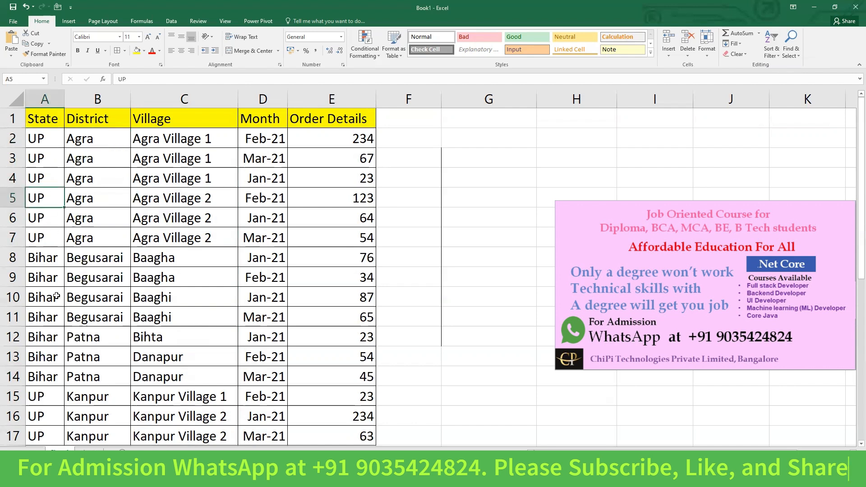
left_click(43, 257)
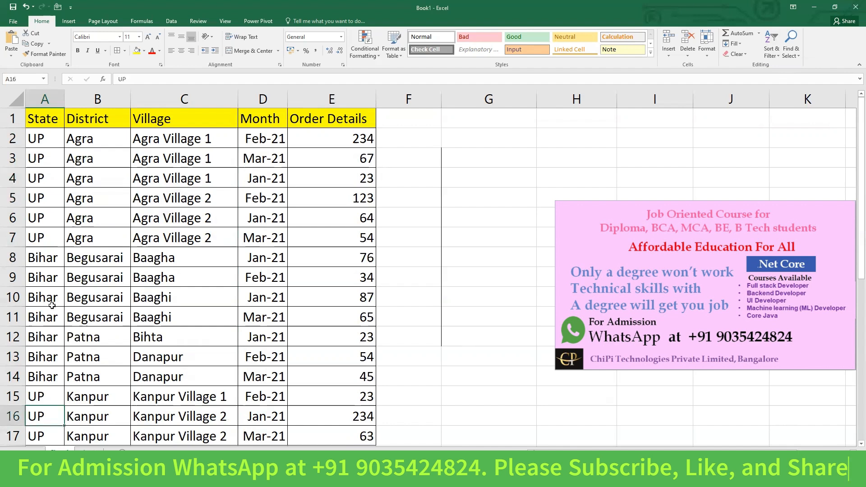
left_click(45, 402)
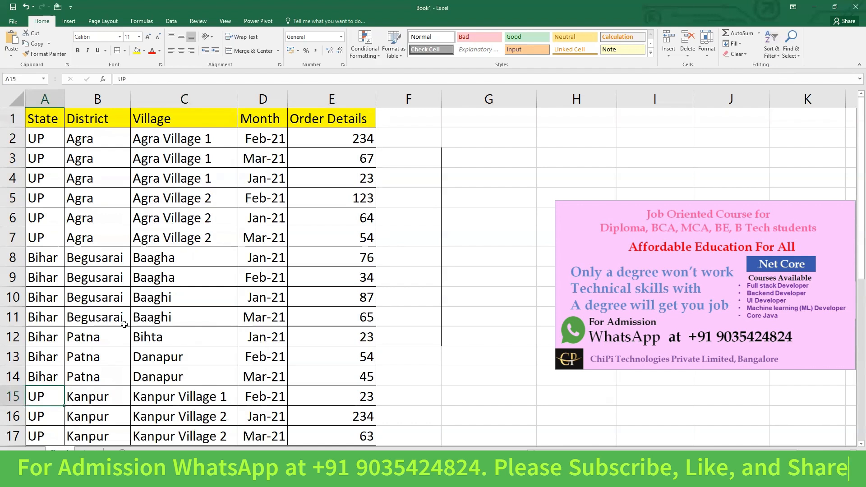
Sort the order table alphabetically by State, A to Z.
left_click(51, 299)
left_click(55, 270)
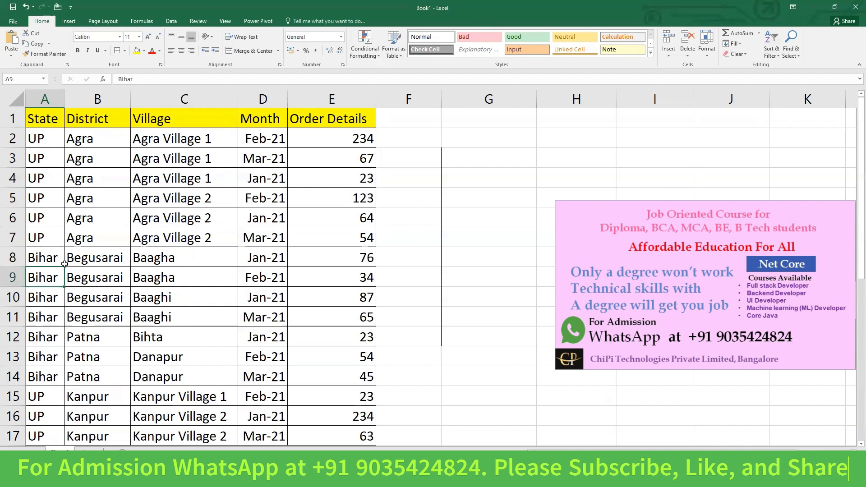
left_click(49, 121)
left_click(777, 52)
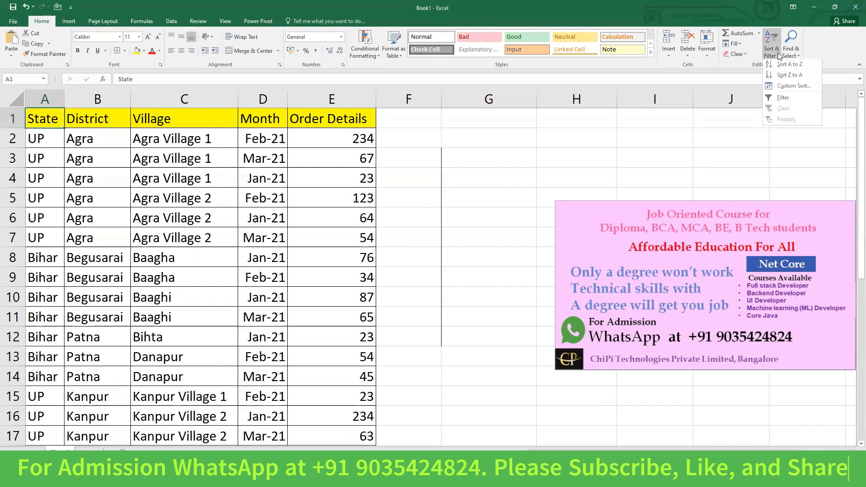
left_click(789, 66)
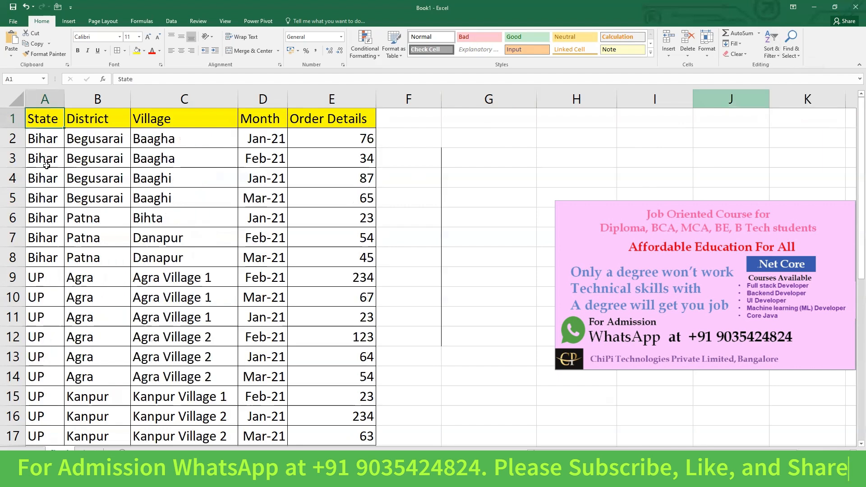
Examine the Bihar and UP row groups across the State, District, Village, Month and Order Details columns.
left_click_drag(46, 281, 70, 440)
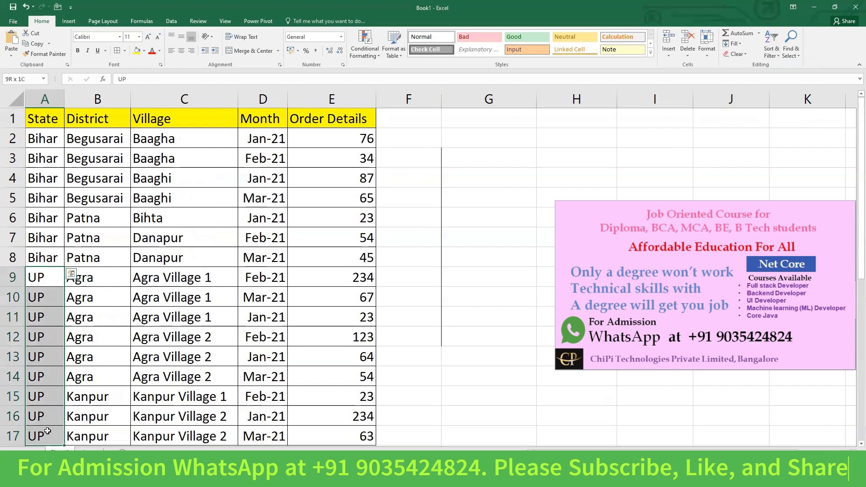
left_click_drag(42, 136, 52, 256)
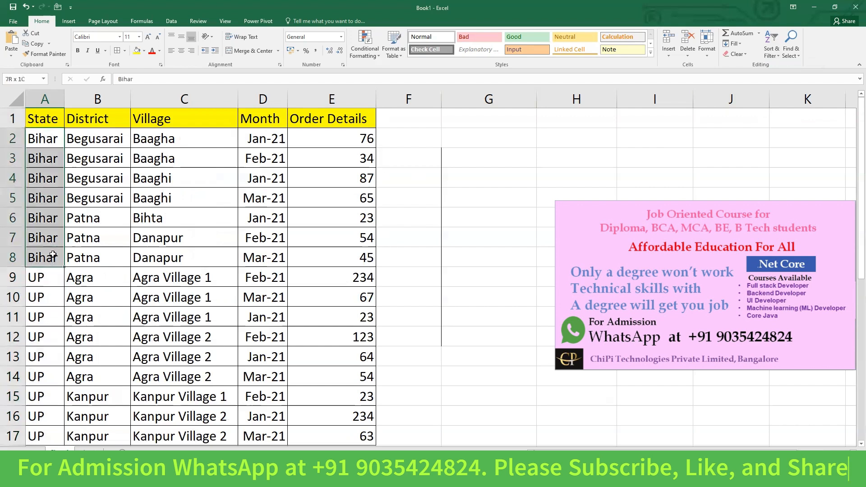
left_click_drag(108, 138, 108, 258)
left_click_drag(343, 138, 345, 258)
left_click_drag(342, 317, 356, 361)
left_click_drag(264, 317, 264, 337)
left_click_drag(184, 297, 334, 317)
left_click_drag(184, 377, 264, 396)
left_click_drag(97, 416, 217, 417)
left_click(229, 253)
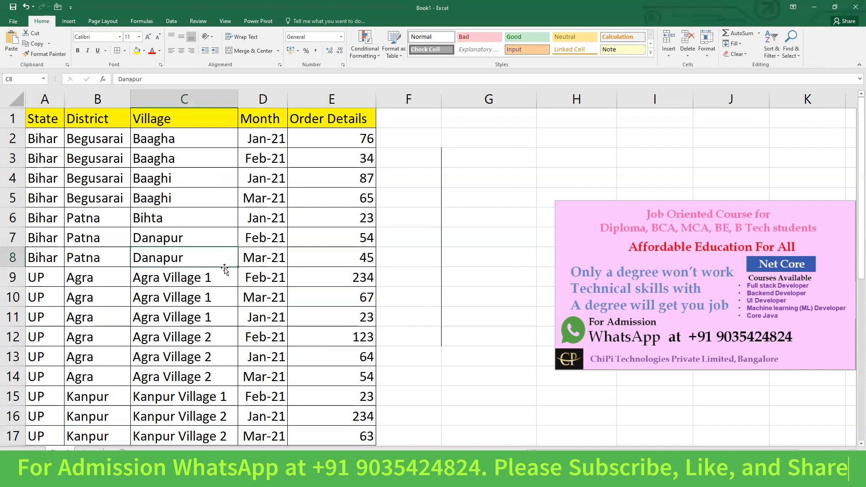
left_click_drag(48, 147, 107, 164)
left_click(172, 177)
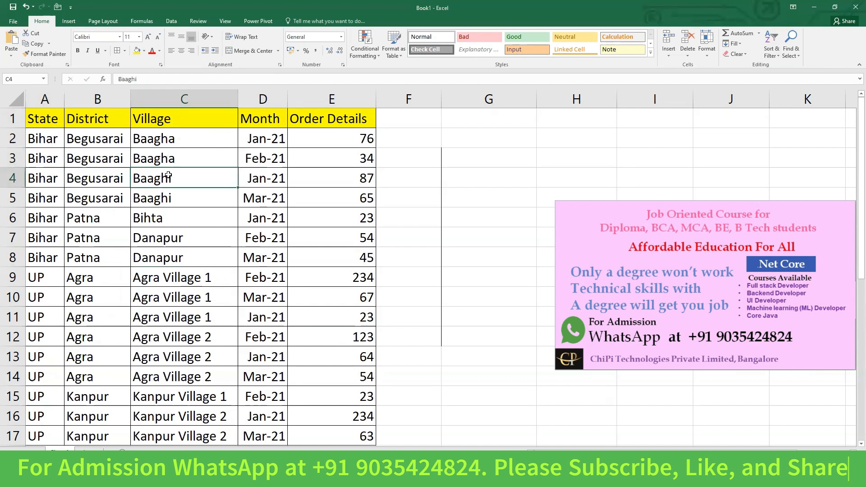
left_click(178, 265)
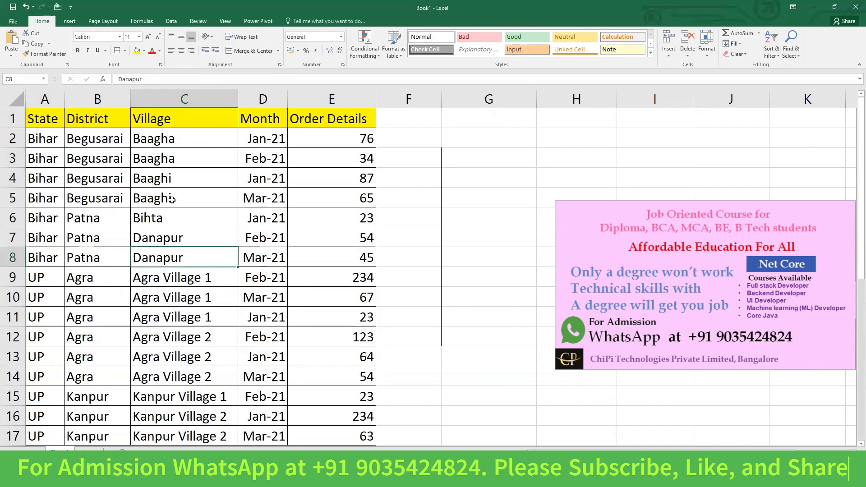
left_click(173, 203)
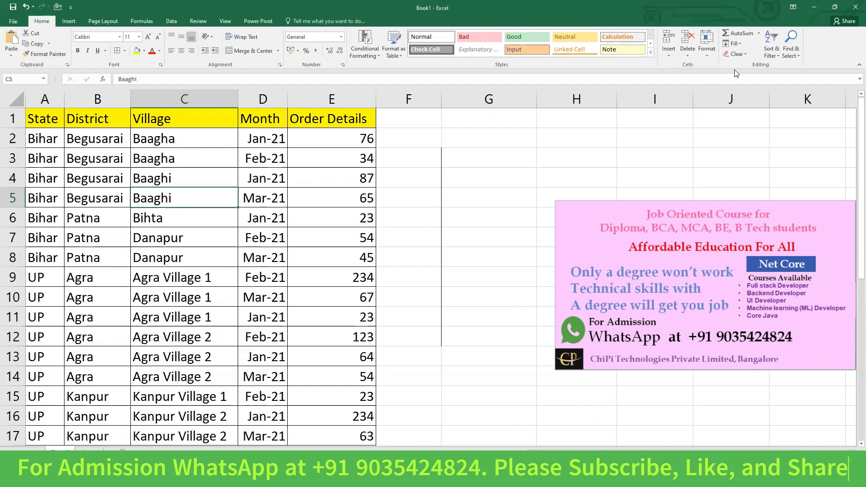
Compare the grouping in the State column with the order of the districts within each state.
left_click(94, 142)
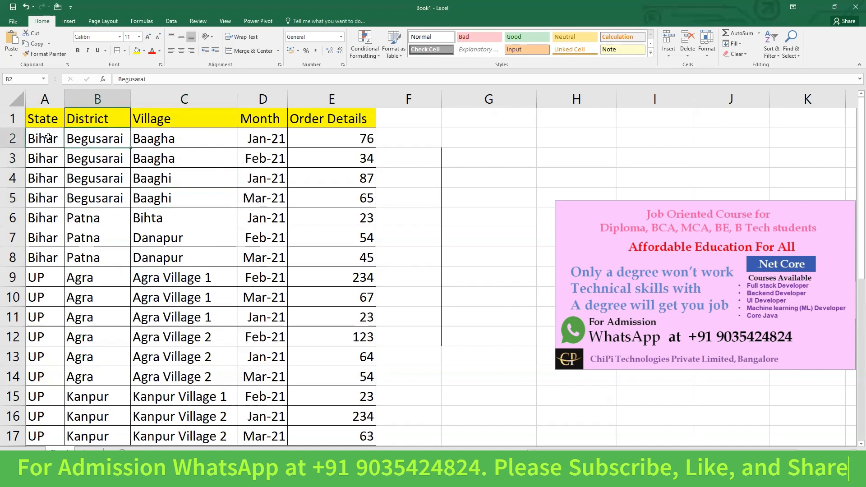
left_click_drag(45, 120, 44, 355)
scroll(110, 325, "up", 2)
left_click(103, 194)
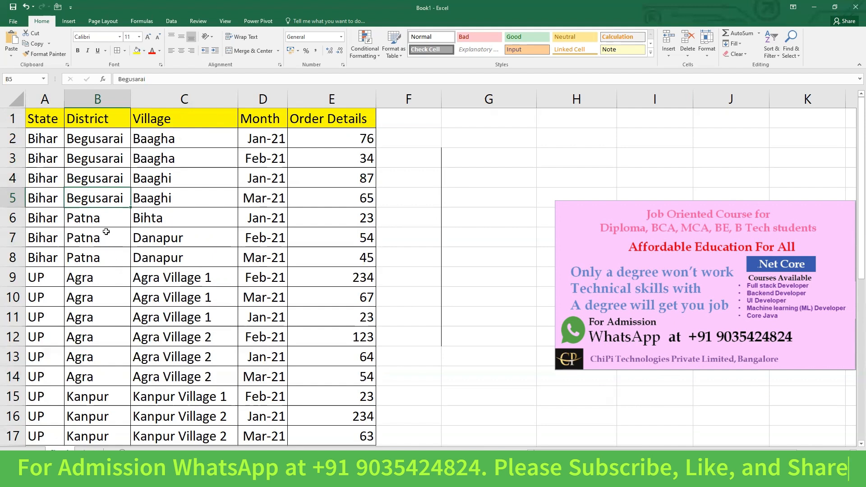
left_click(51, 143)
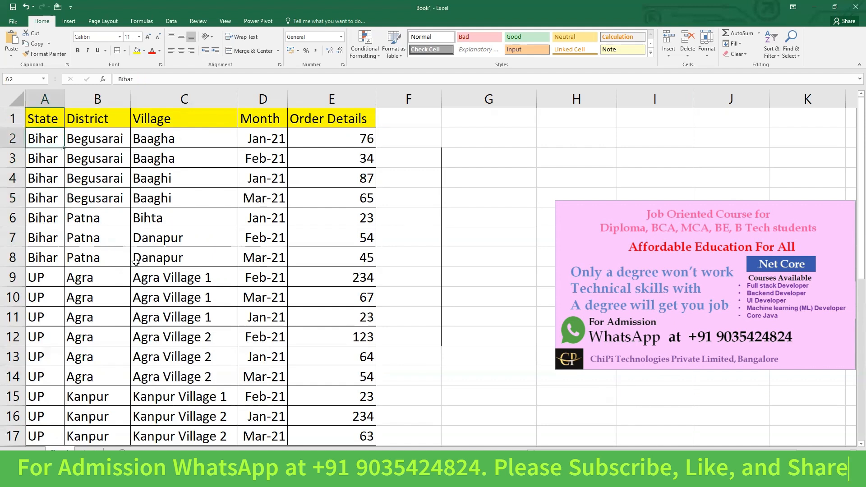
left_click_drag(95, 143, 96, 239)
left_click(100, 258)
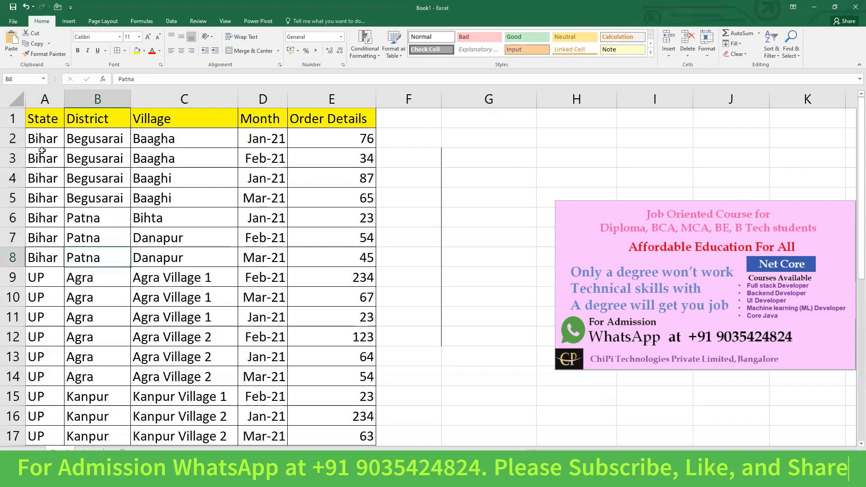
left_click_drag(44, 139, 58, 428)
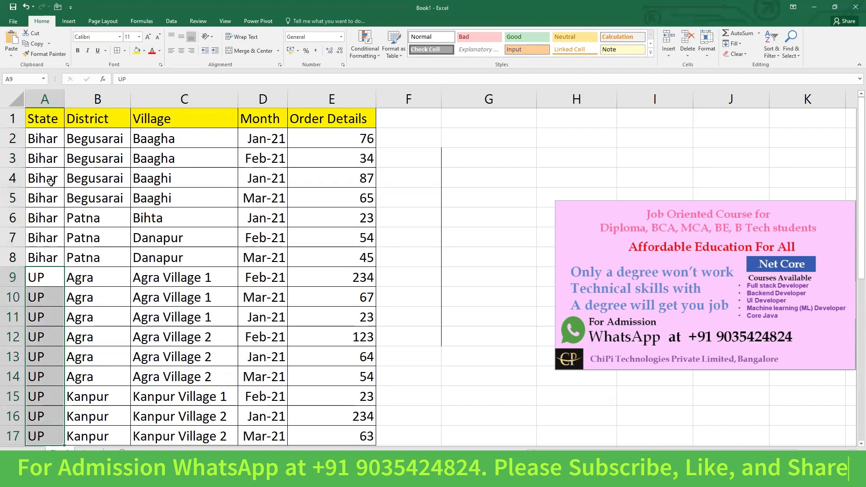
left_click(52, 143)
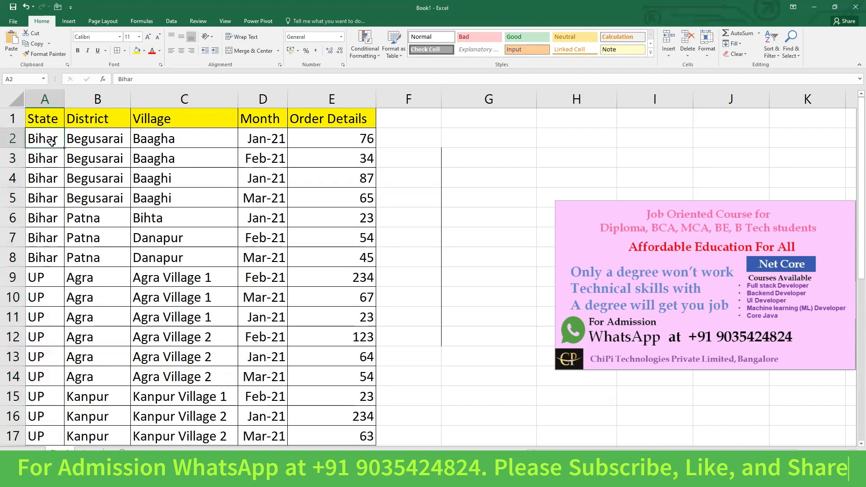
left_click(46, 277)
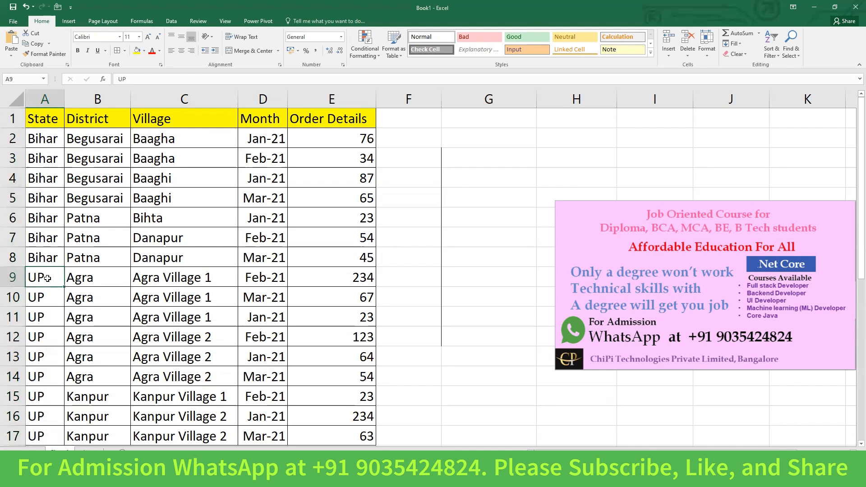
left_click(93, 137)
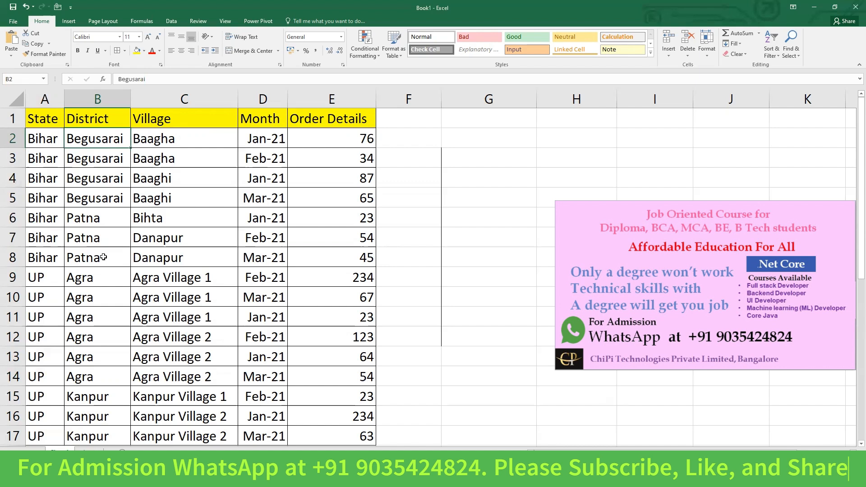
left_click(45, 141)
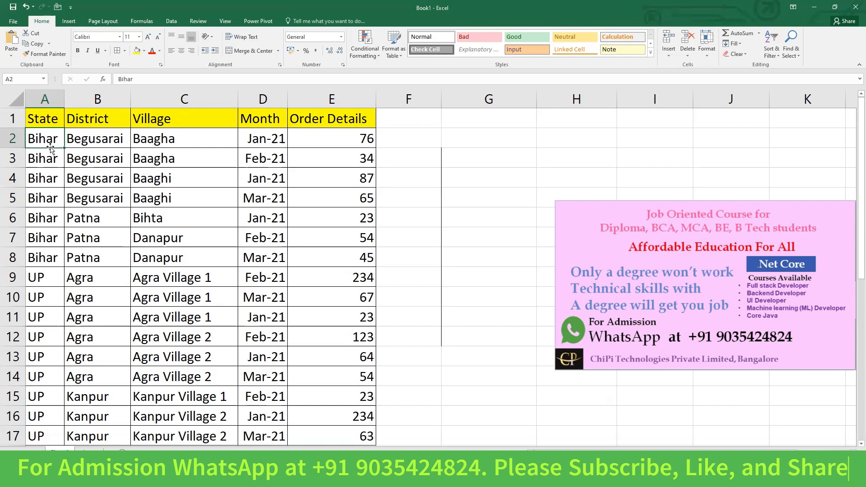
Start a custom sort of the whole order table, headers included, with State as the first sort column.
left_click_drag(40, 116, 338, 378)
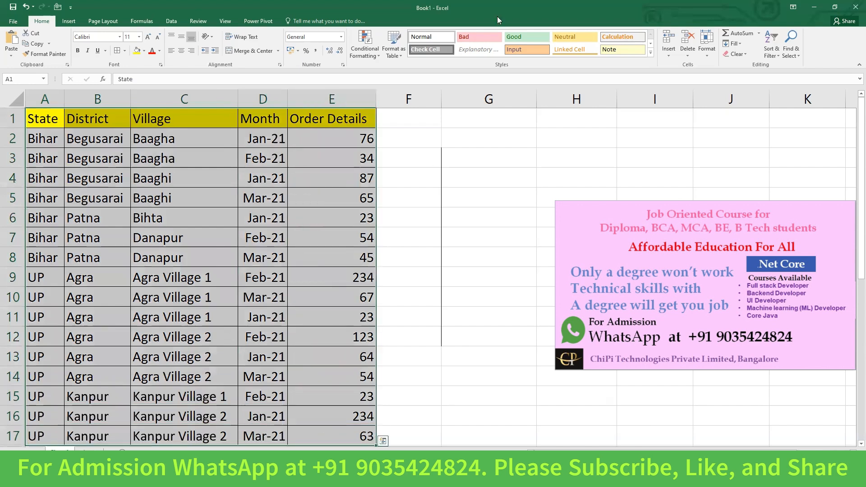
left_click(778, 57)
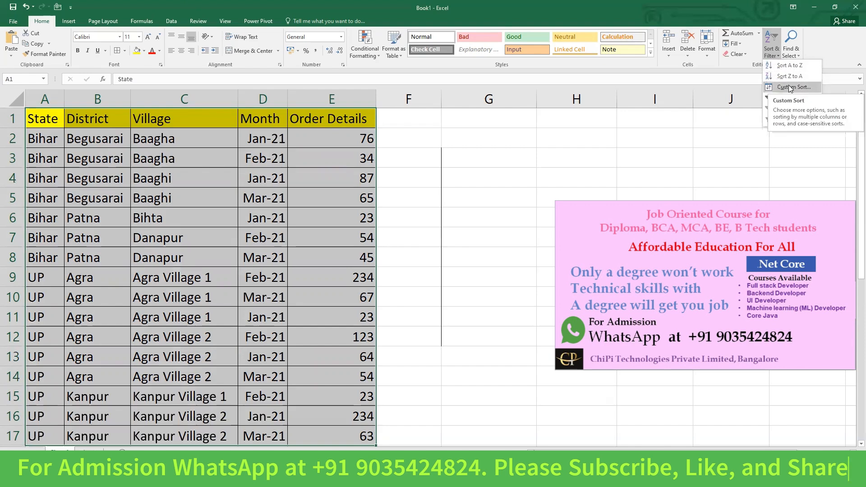
left_click(791, 87)
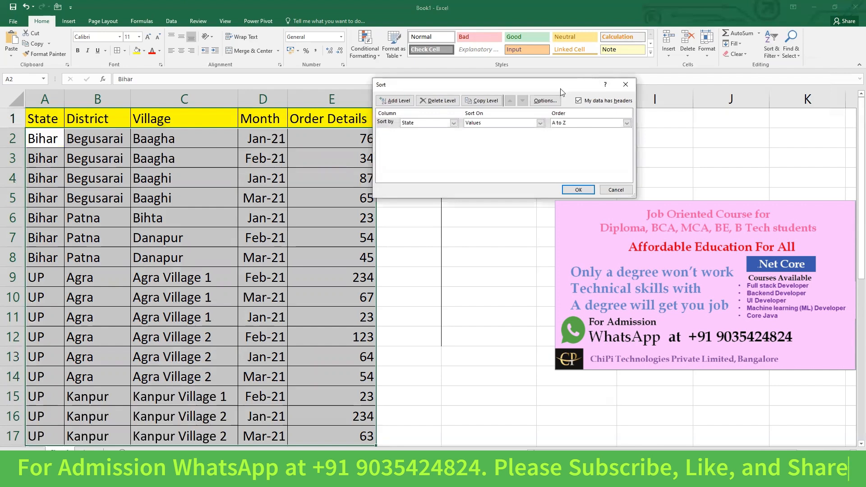
left_click_drag(555, 90, 559, 111)
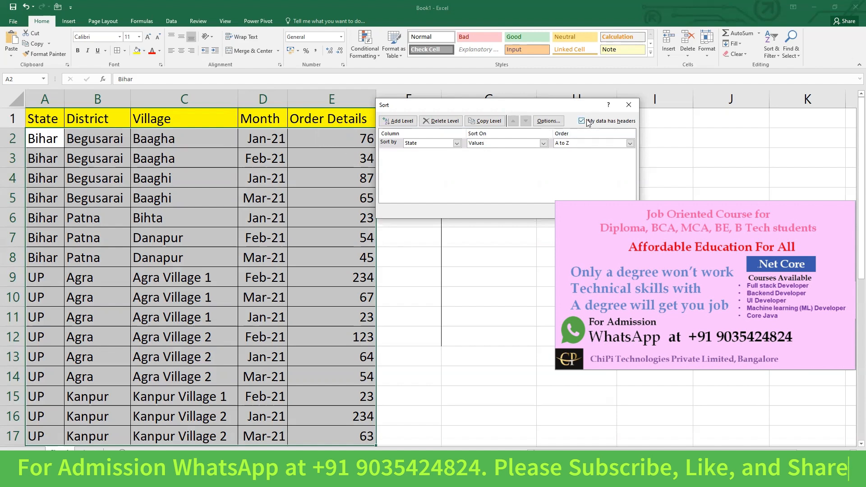
left_click(457, 144)
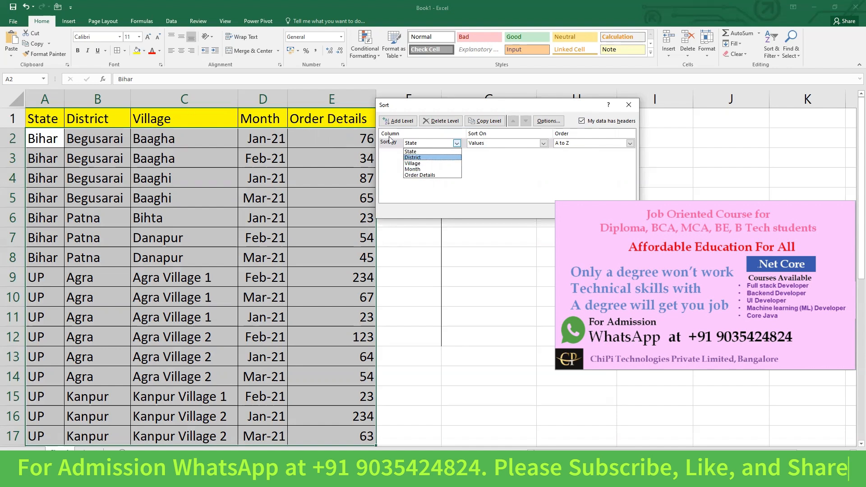
left_click(418, 152)
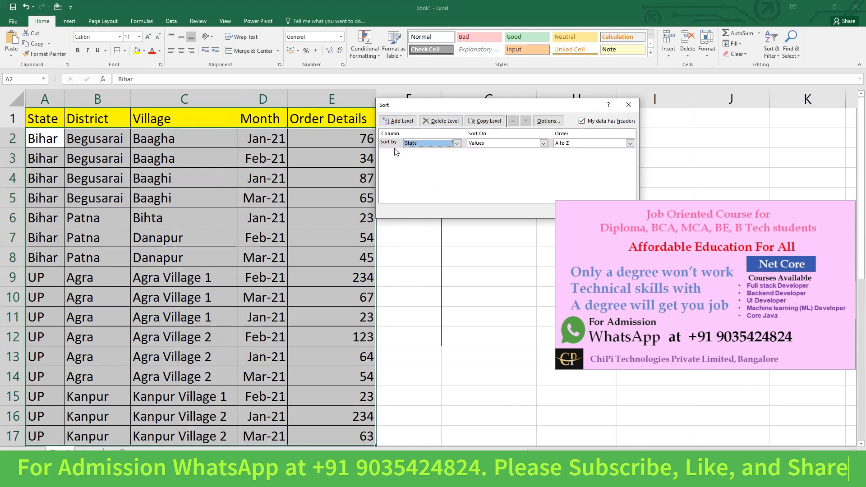
Add a second sort level on District values in Z to A order and apply the custom sort.
left_click(399, 122)
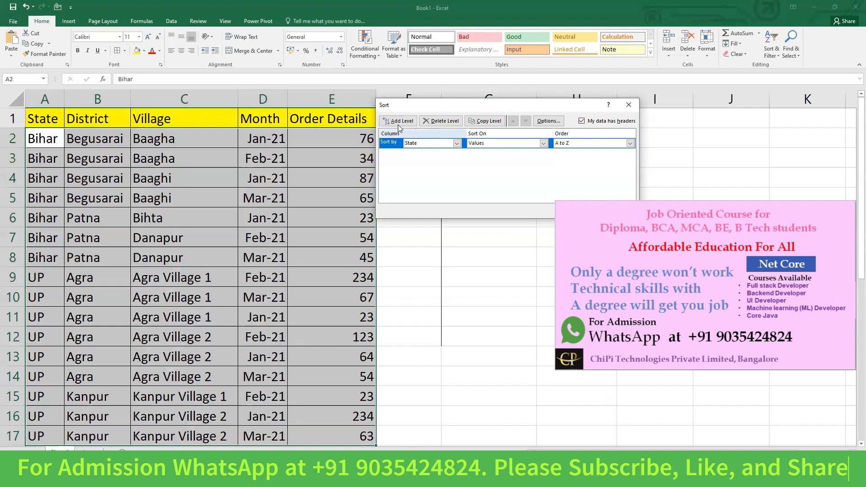
left_click(402, 122)
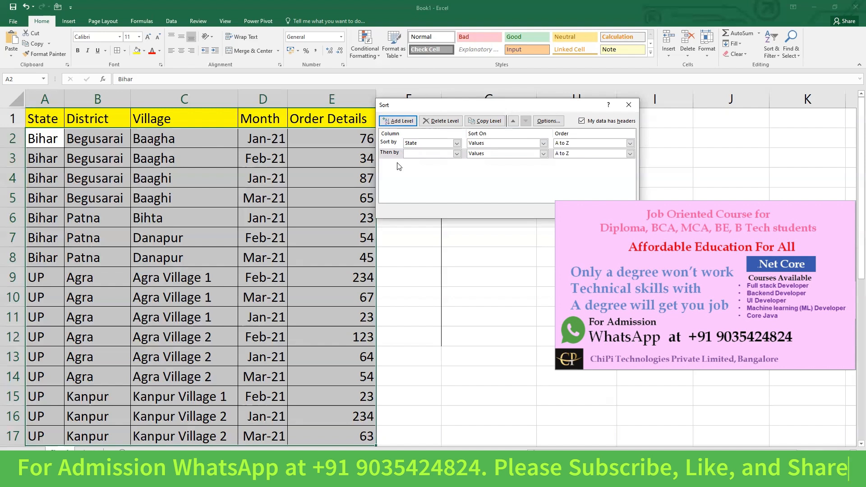
left_click(415, 154)
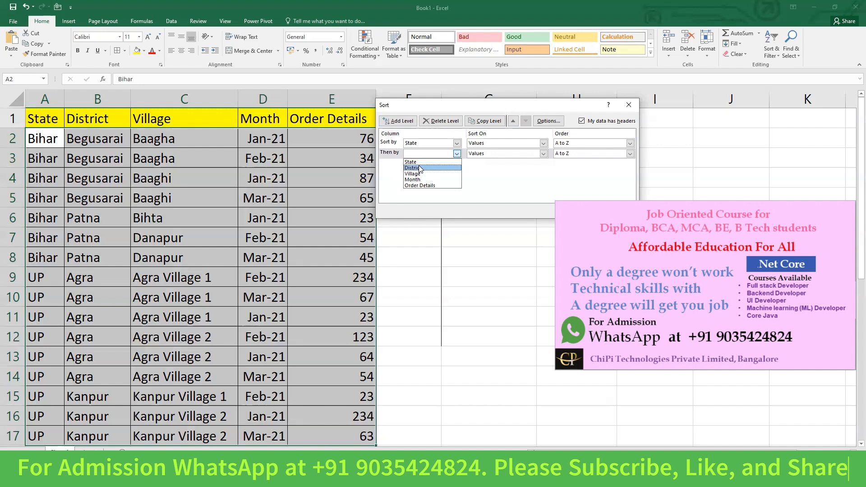
left_click(420, 168)
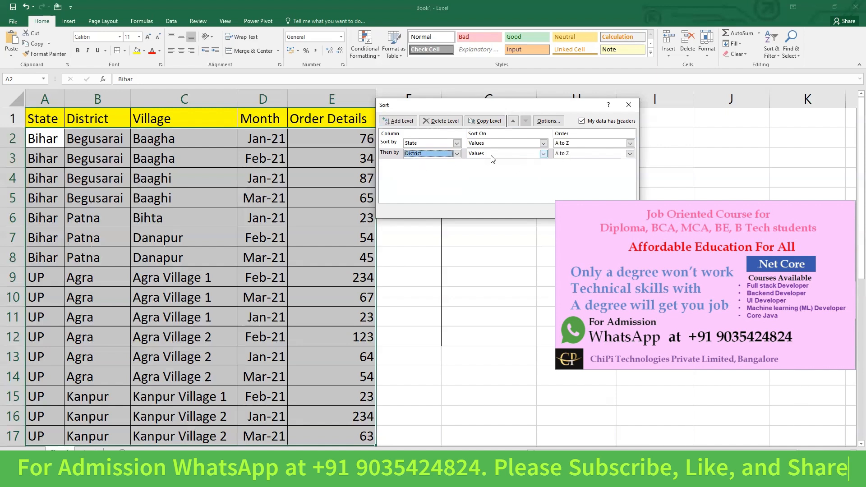
left_click(566, 155)
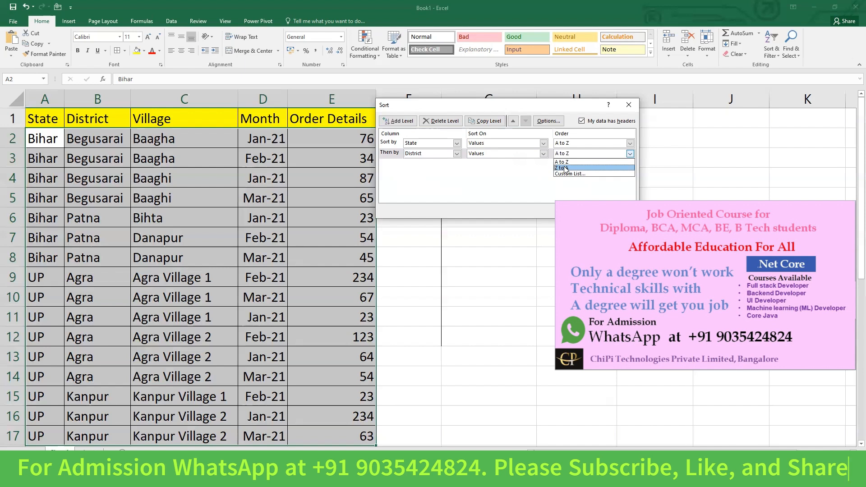
left_click(565, 168)
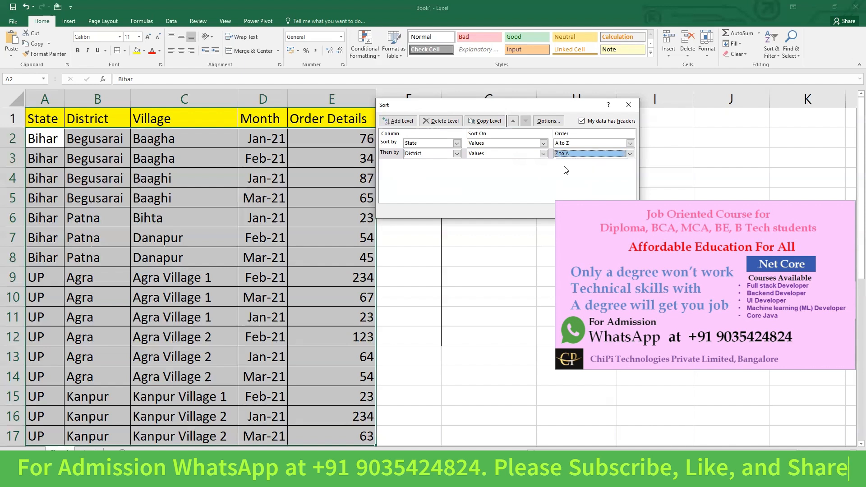
left_click_drag(537, 105, 537, 82)
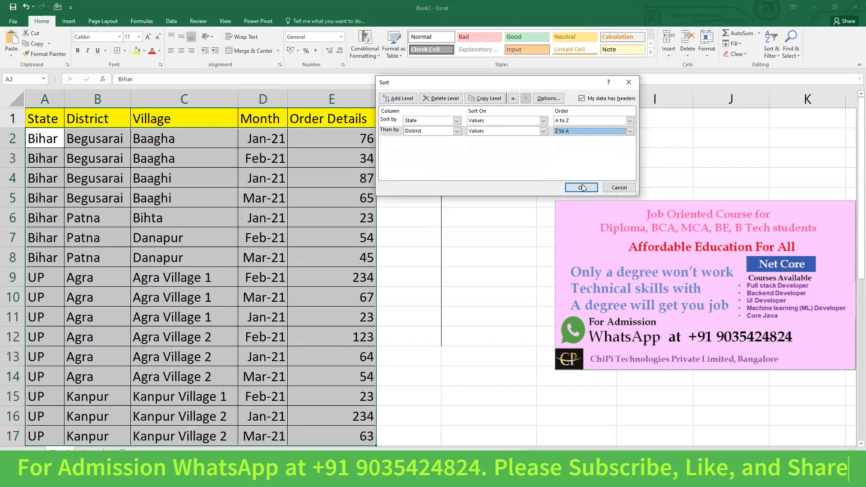
left_click(582, 188)
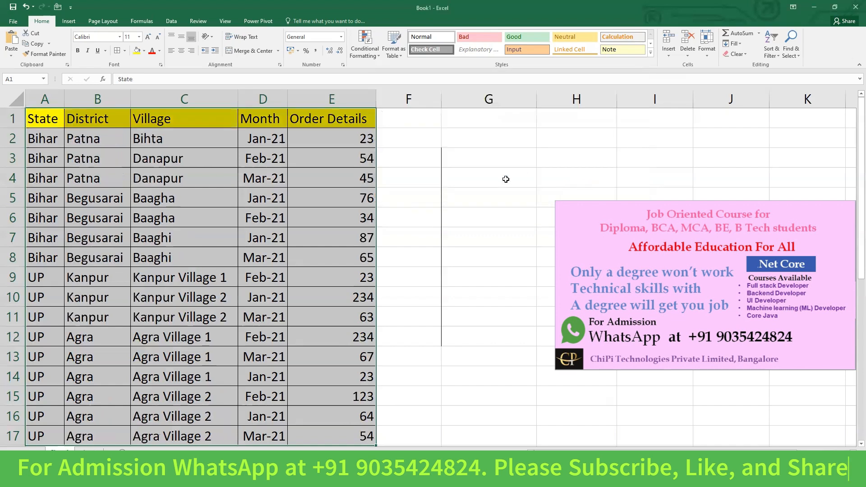
Check the order of the districts within the Bihar and UP row groups.
left_click_drag(46, 140, 45, 253)
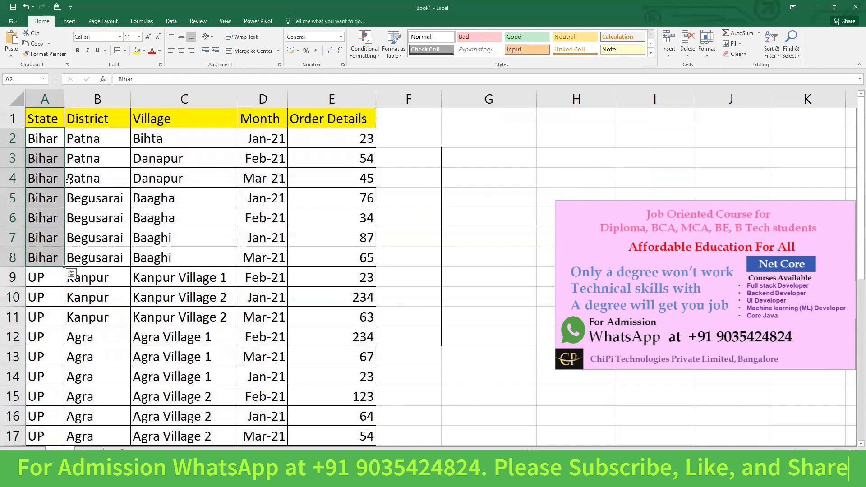
left_click(97, 142)
left_click(102, 198)
left_click_drag(105, 228, 104, 255)
left_click_drag(40, 277, 42, 427)
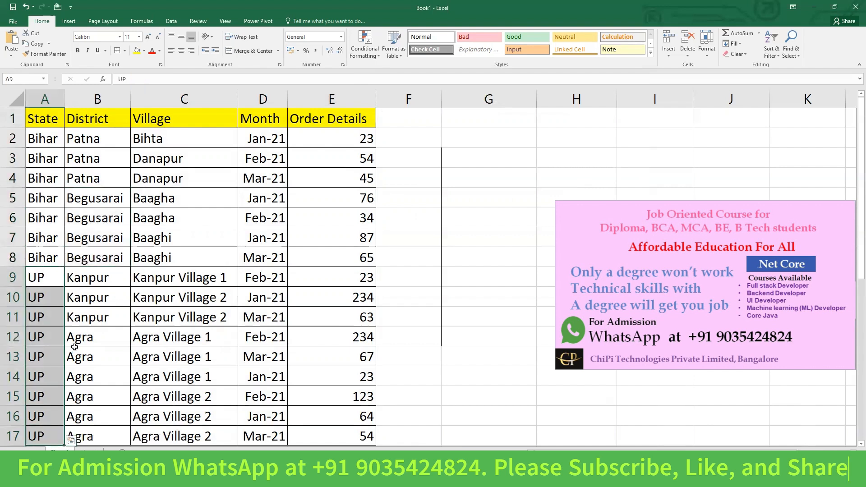
left_click_drag(107, 273, 100, 433)
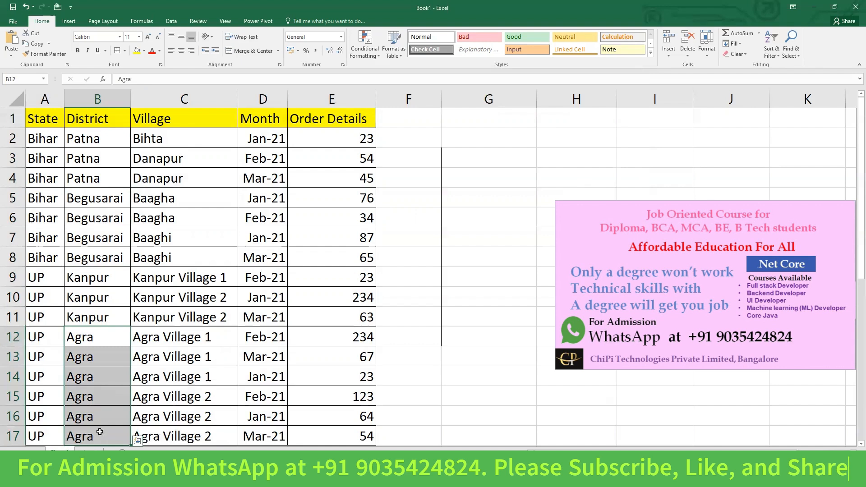
Examine the order of the village names within each district group, from Patna and Begusarai to Kanpur.
left_click(105, 142)
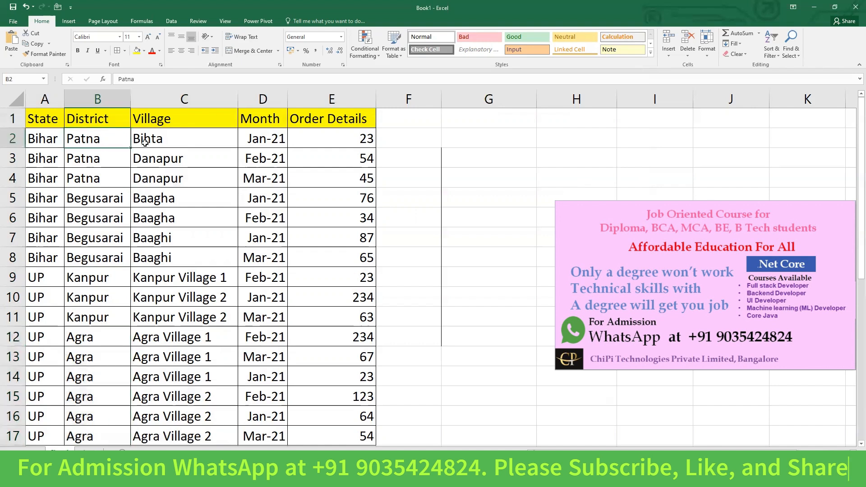
left_click(181, 142)
left_click(193, 157)
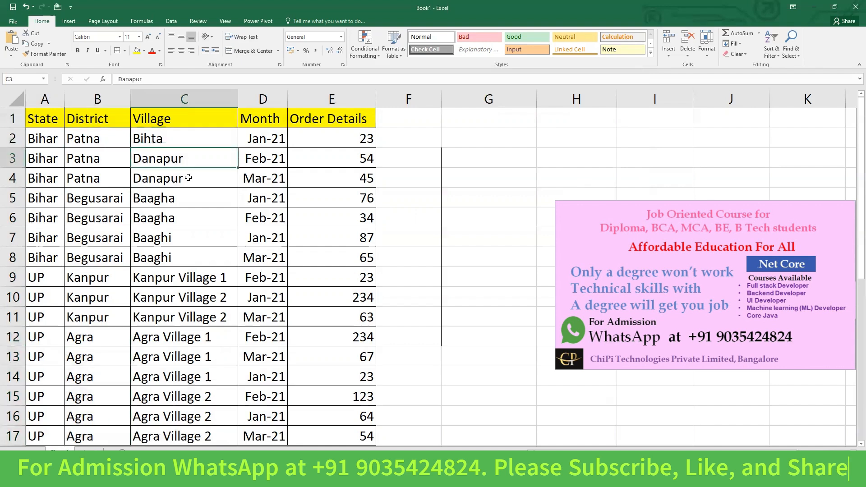
left_click(180, 199)
left_click(188, 221)
left_click(189, 261)
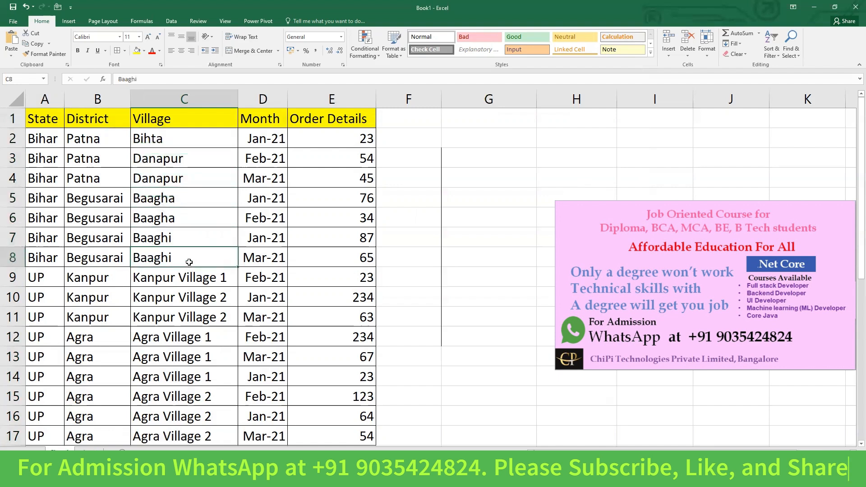
left_click(213, 277)
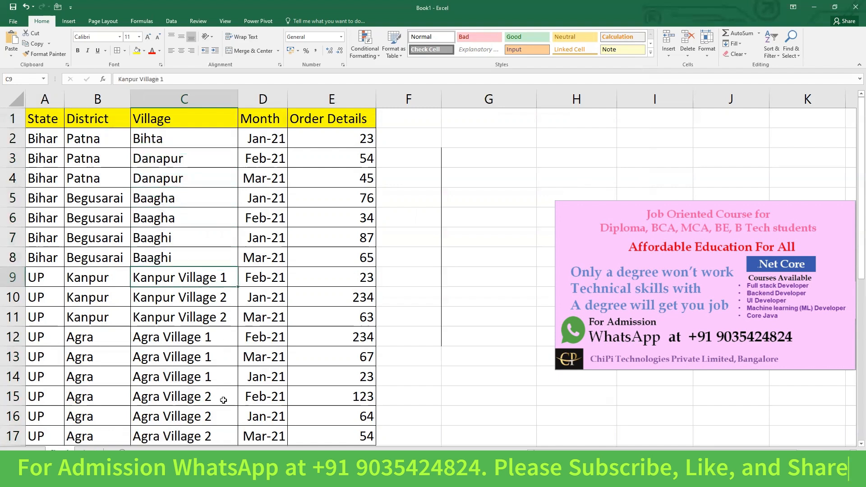
left_click(181, 253)
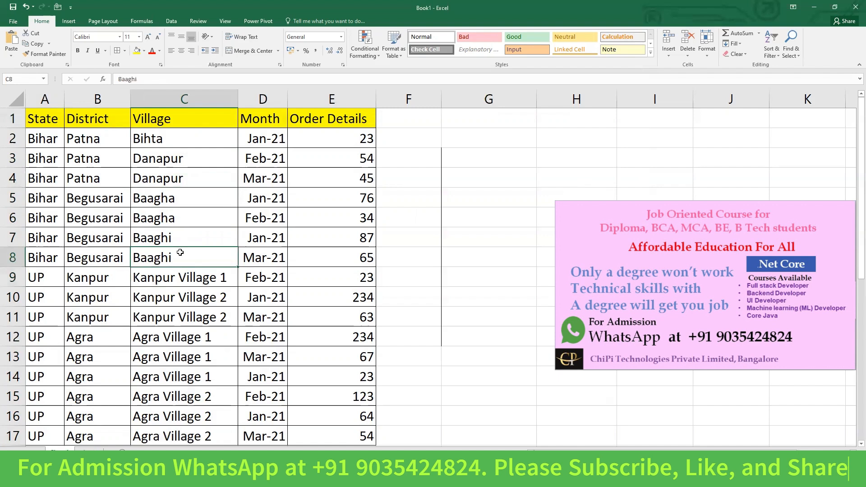
left_click(181, 136)
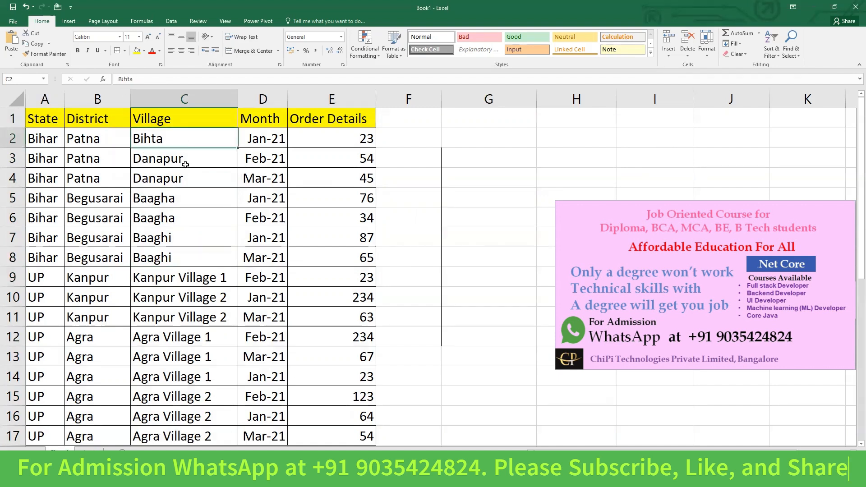
left_click(190, 199)
left_click(199, 178)
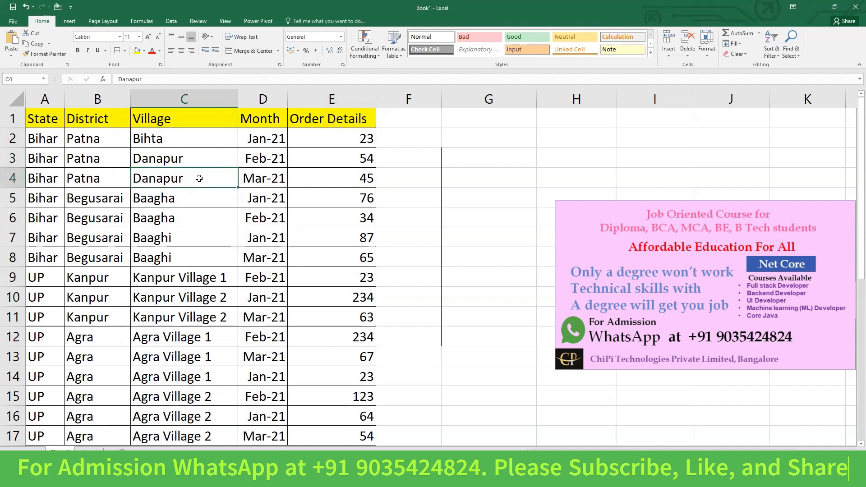
left_click(87, 153)
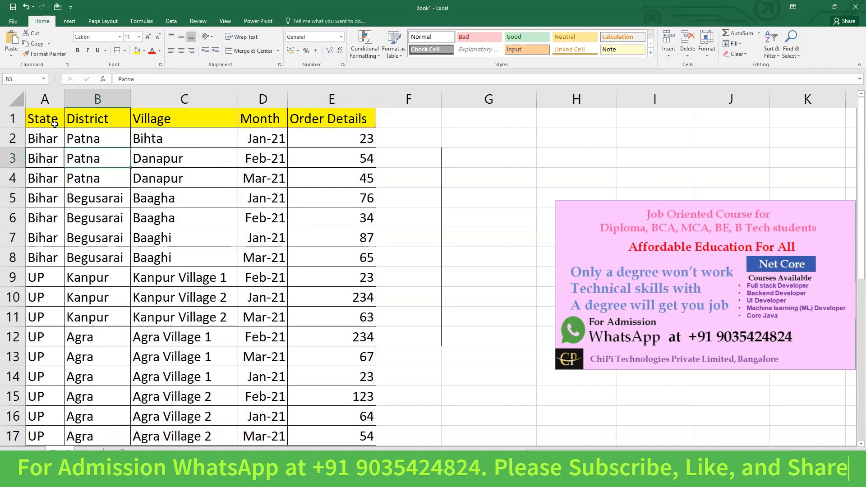
Open the custom sort settings for the whole order table, headers included.
left_click_drag(47, 122, 359, 434)
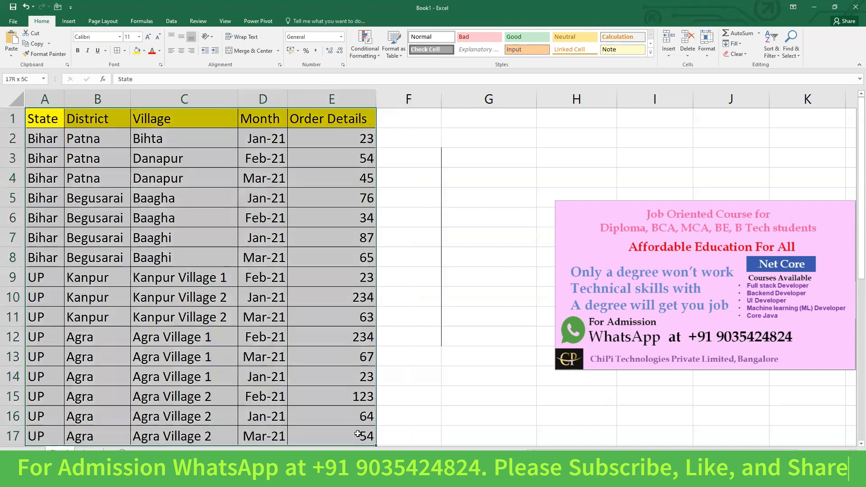
left_click(776, 56)
left_click(786, 86)
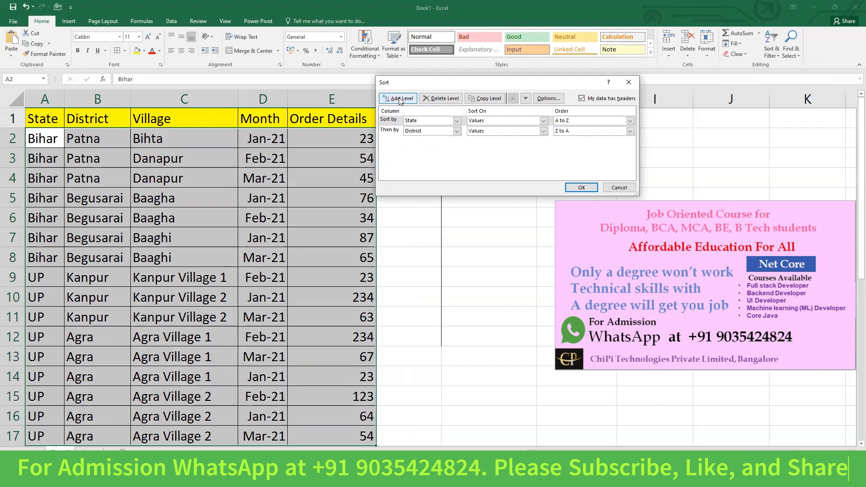
left_click(396, 121)
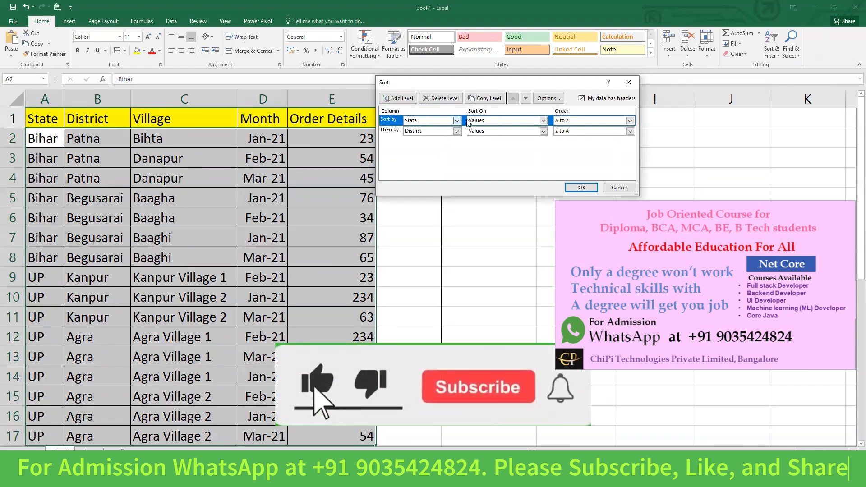
left_click(408, 100)
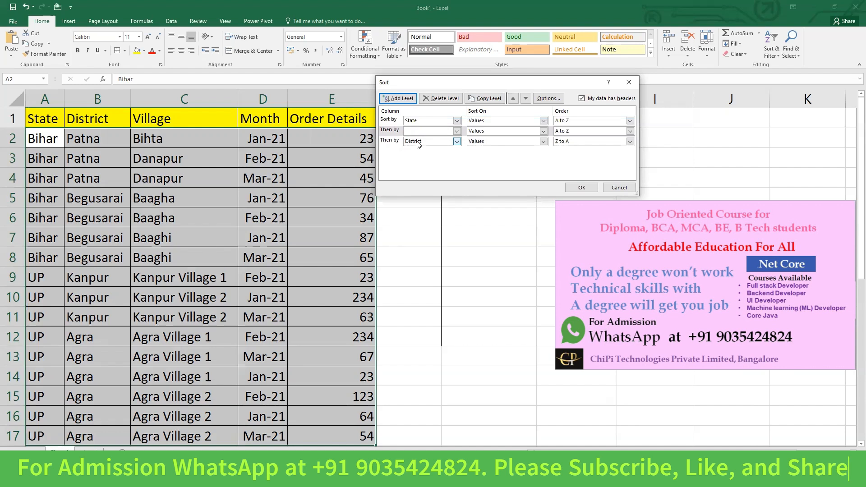
left_click(396, 132)
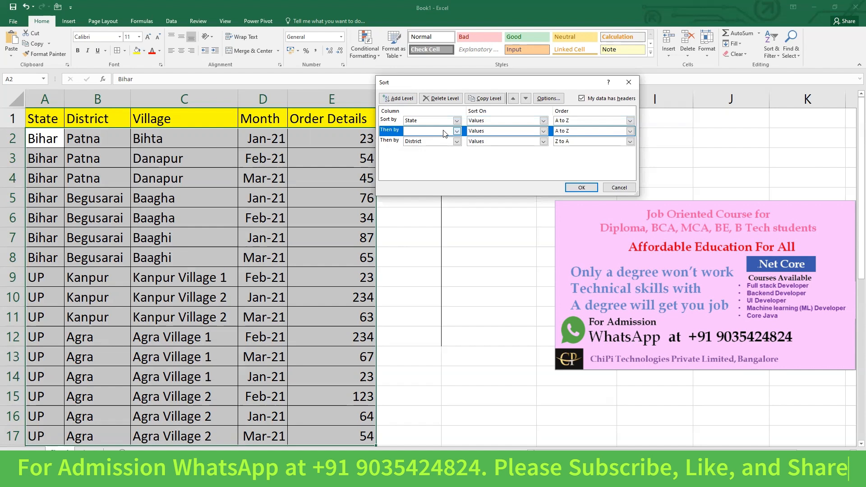
left_click(443, 99)
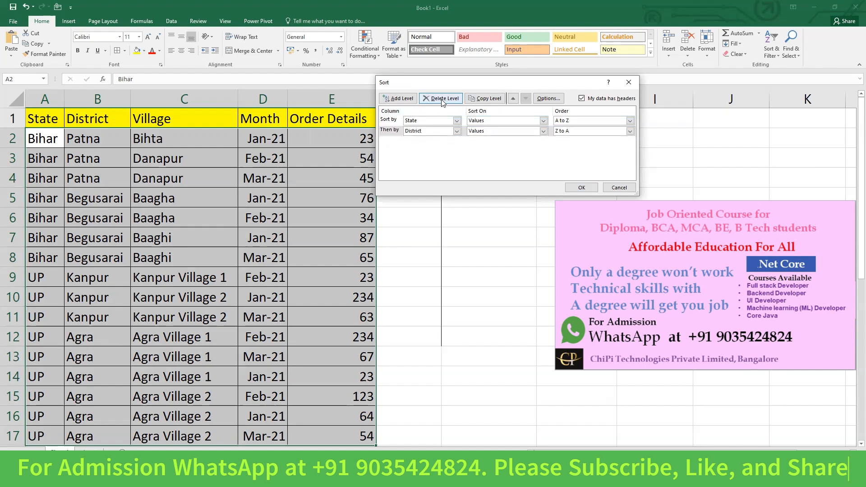
Add a third sort level below the District level and review the State and District levels.
left_click(393, 134)
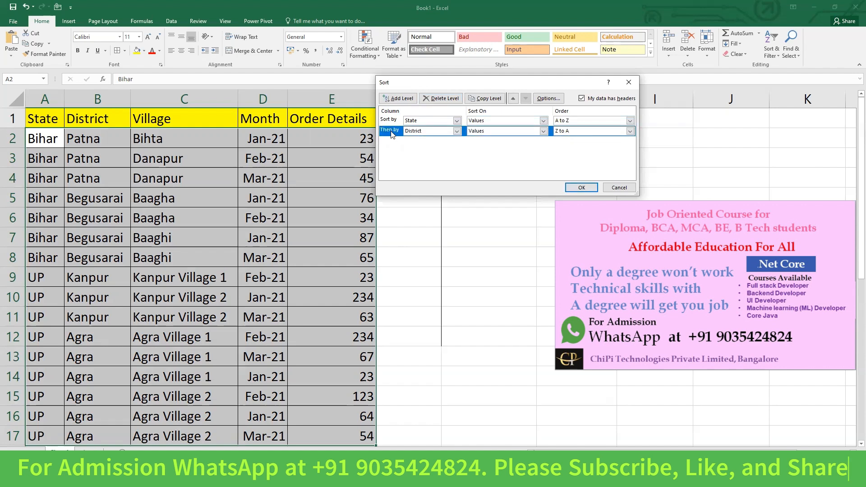
left_click(402, 99)
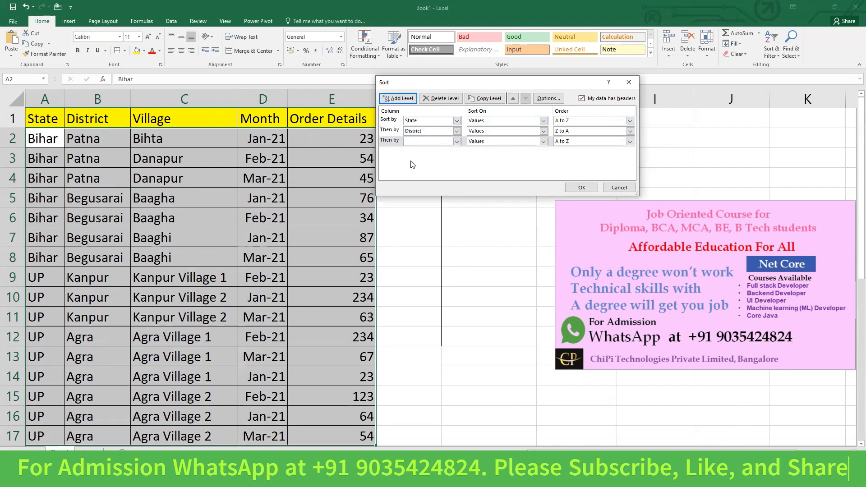
left_click(393, 122)
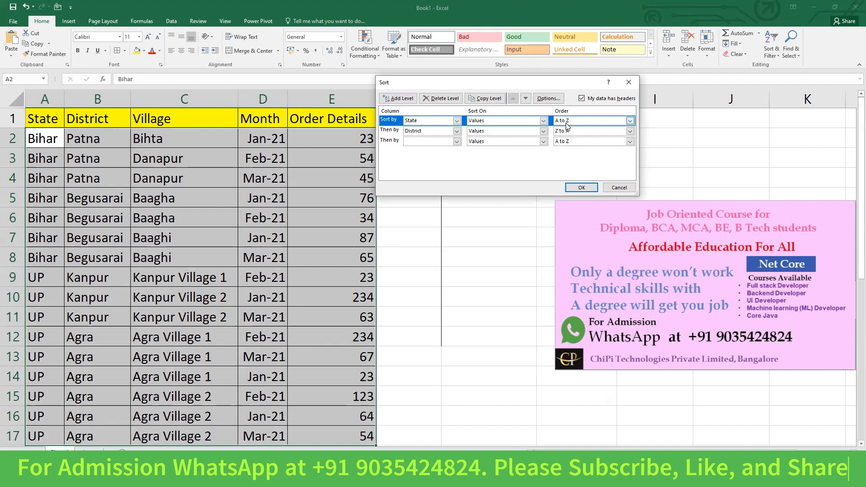
left_click(390, 131)
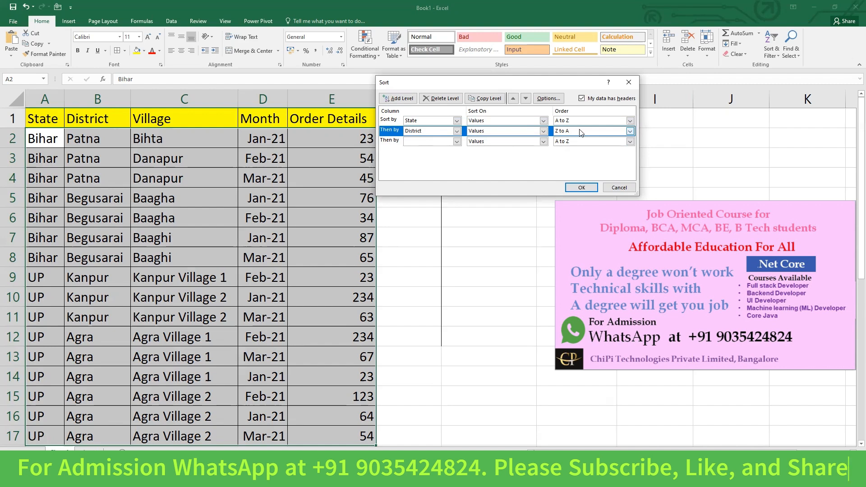
left_click(391, 144)
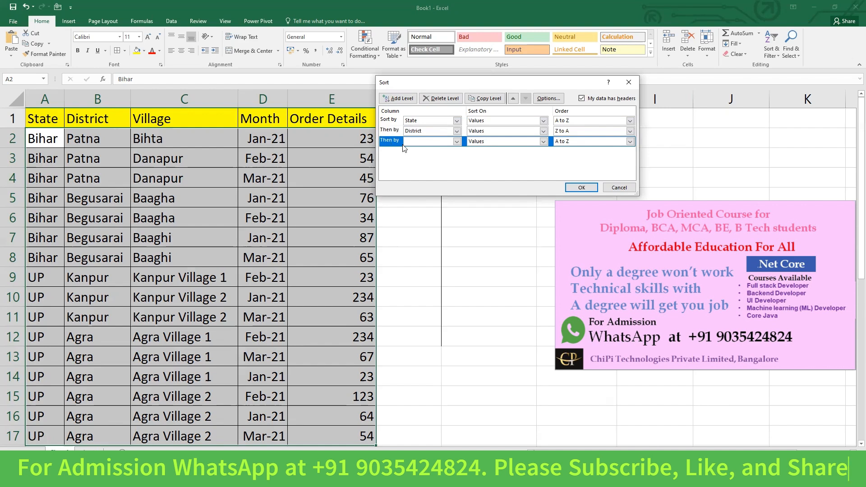
Set the third sort level to Village values in Z to A order and apply the custom sort.
left_click(429, 143)
left_click(416, 161)
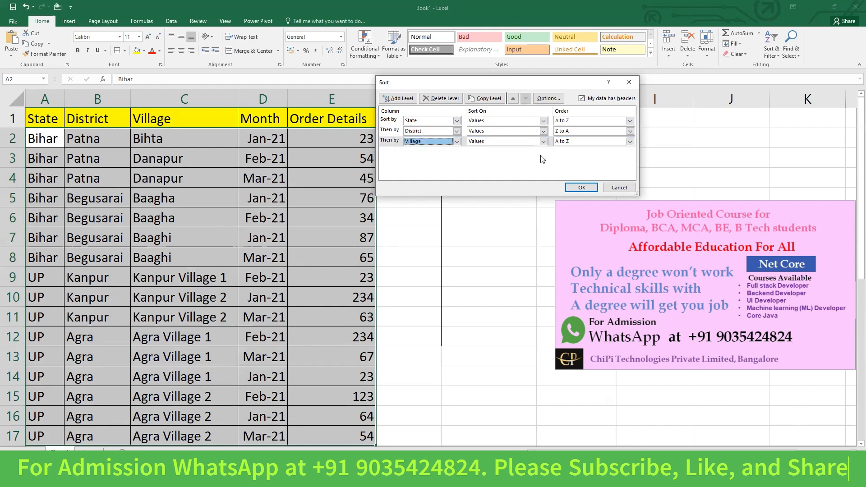
left_click(564, 142)
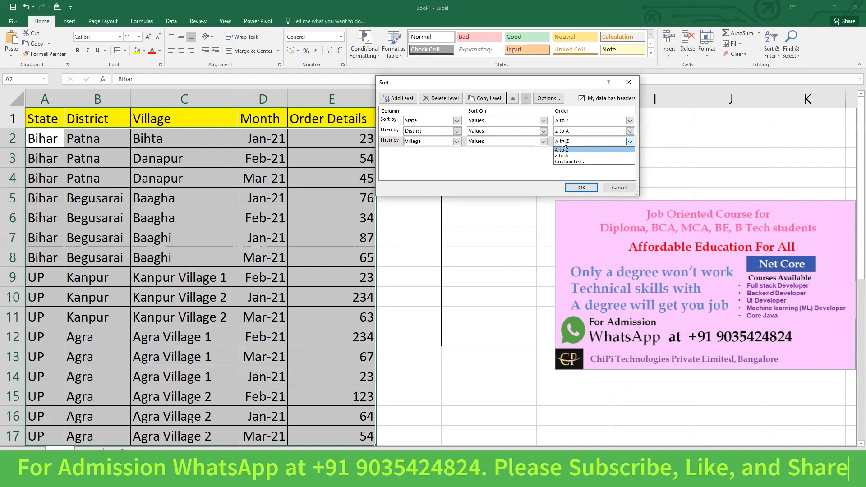
left_click(567, 156)
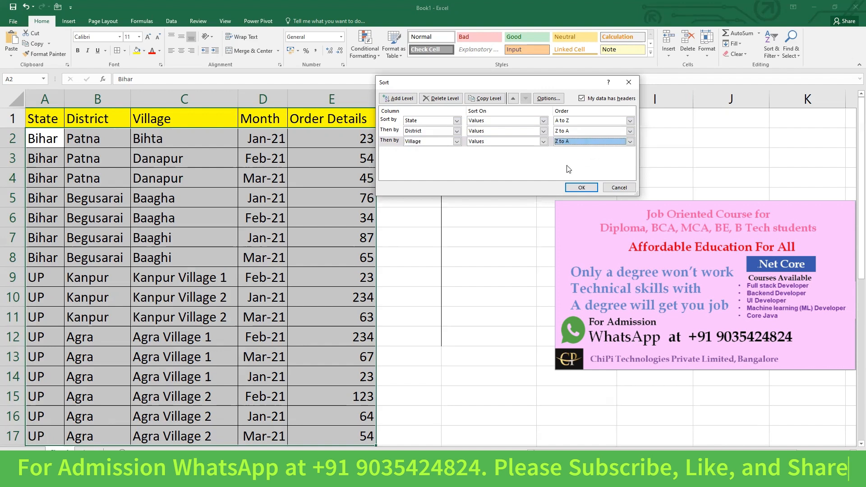
left_click(581, 187)
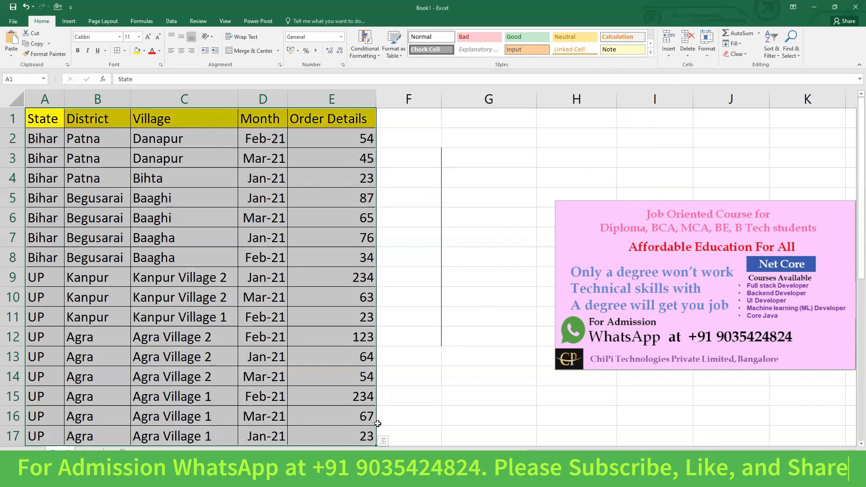
Check the State and District grouping and the order of the villages within the Bihar districts Patna and Begusarai.
left_click(115, 152)
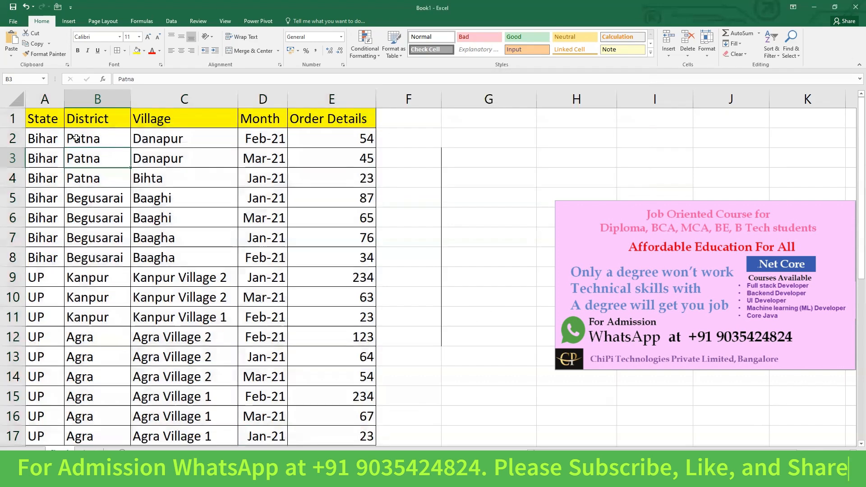
left_click_drag(53, 139, 55, 434)
left_click_drag(110, 138, 106, 436)
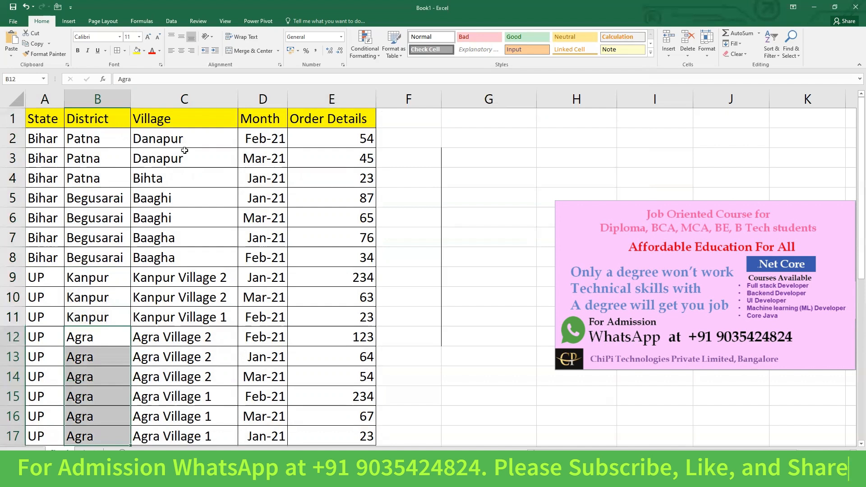
left_click_drag(194, 141, 197, 159)
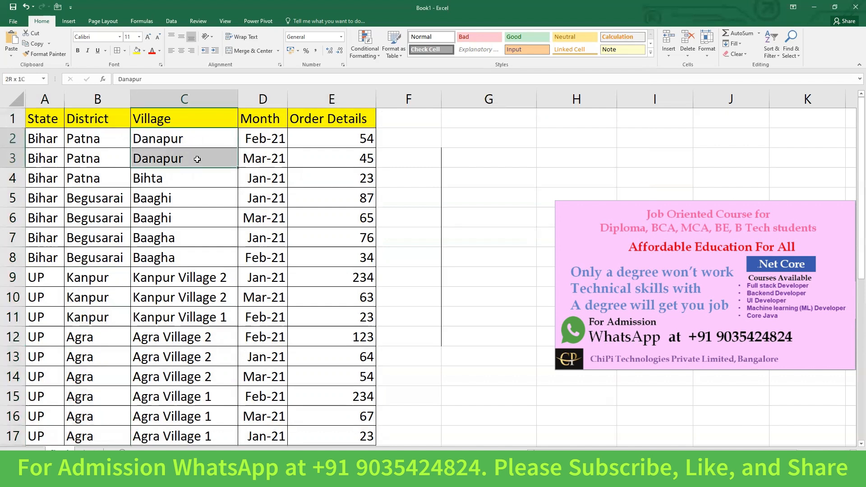
left_click(188, 181)
left_click_drag(109, 201, 110, 219)
left_click_drag(192, 199, 196, 221)
left_click(191, 246)
left_click(194, 265)
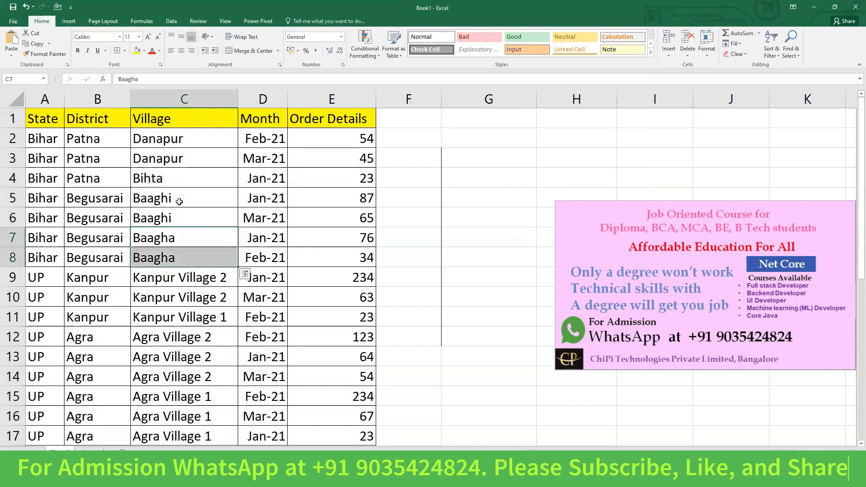
left_click(178, 217)
left_click(177, 246)
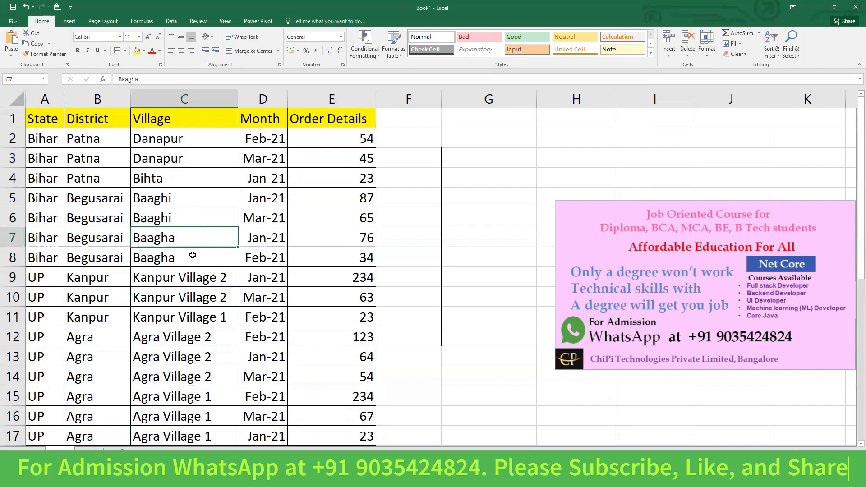
Check the order of the villages within the UP districts Kanpur and Agra.
left_click(90, 277)
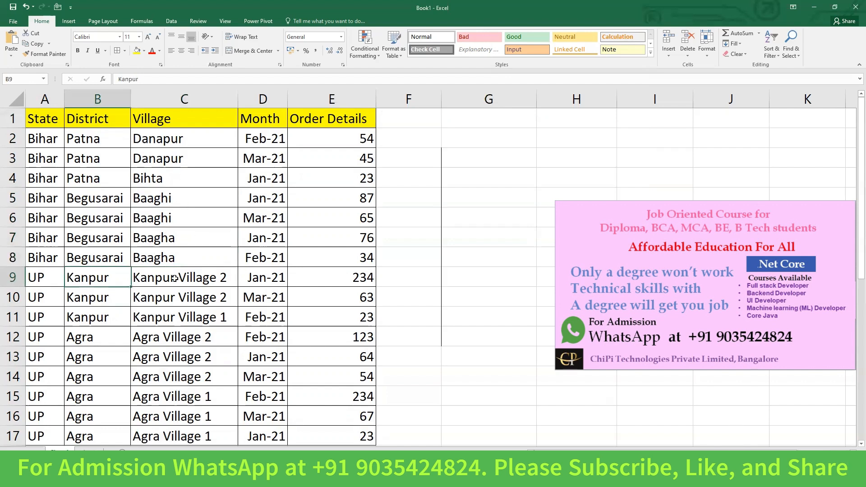
left_click(207, 279)
left_click(232, 320)
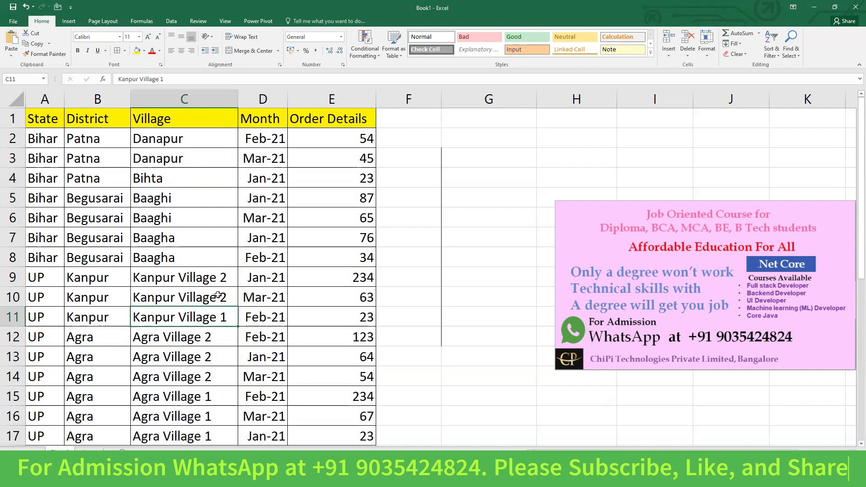
left_click_drag(221, 276, 226, 433)
left_click(117, 344)
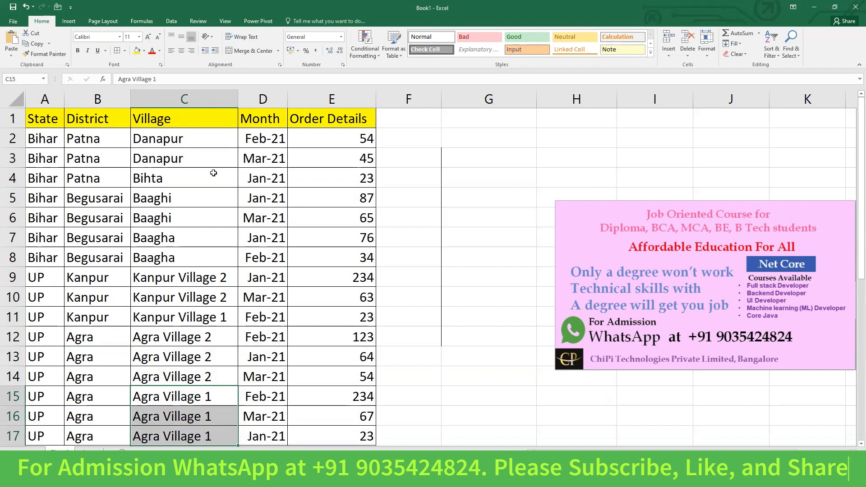
Compare the Village and Month entries row by row in the first four data rows.
left_click(189, 141)
left_click(270, 143)
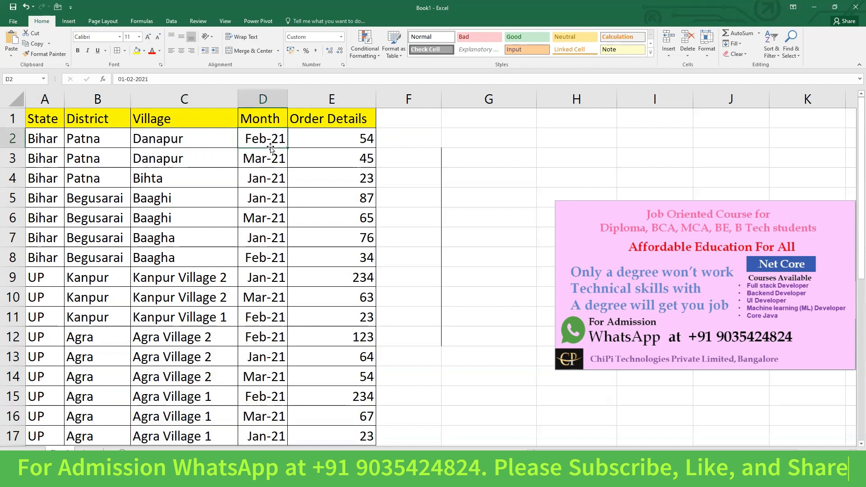
left_click(208, 157)
left_click(242, 165)
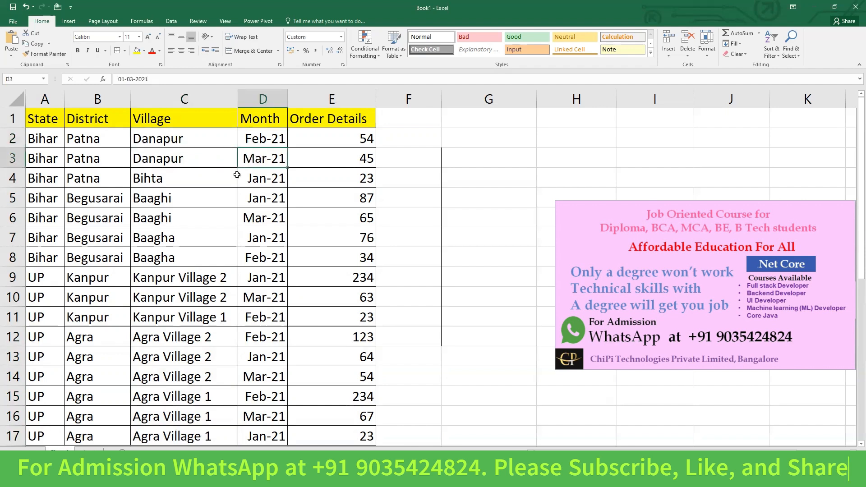
left_click(209, 176)
left_click(262, 181)
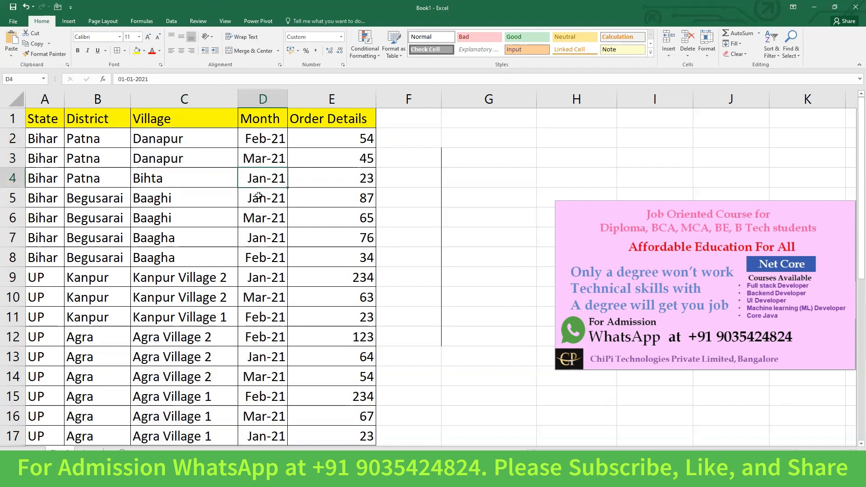
left_click(190, 199)
left_click(260, 199)
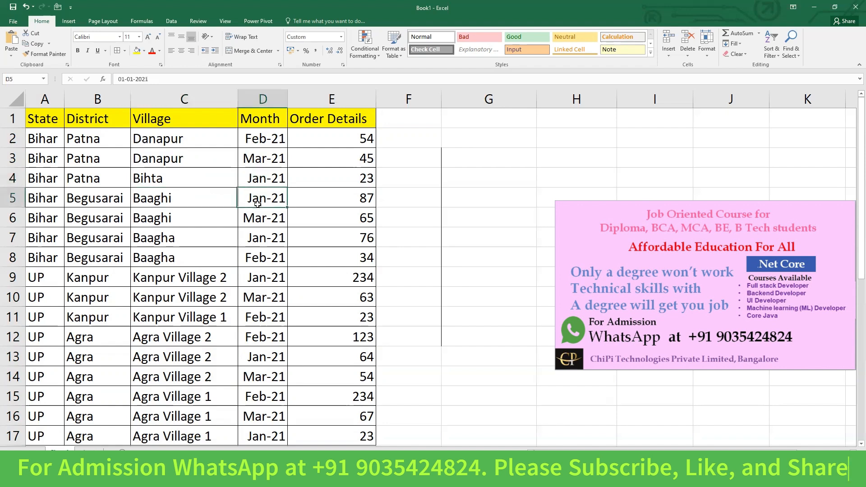
Check the order of the Month entries within the Begusarai villages Baaghi and Baagha.
left_click(199, 215)
left_click(266, 220)
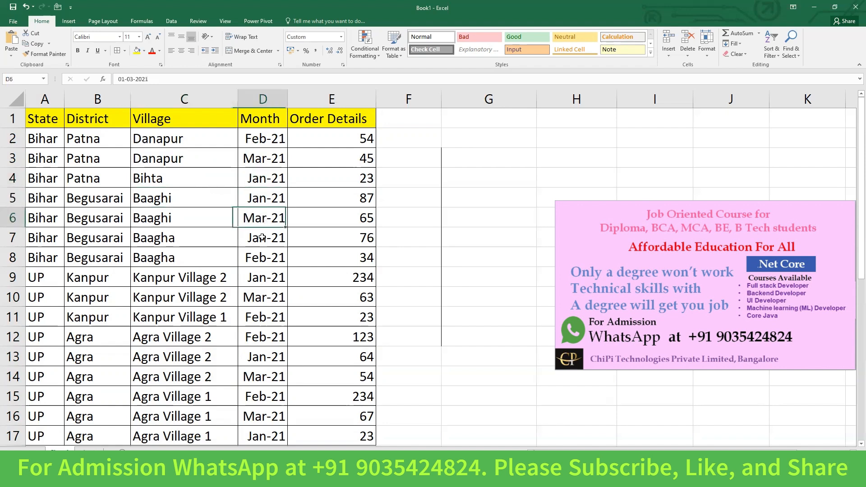
left_click(212, 238)
left_click(258, 240)
left_click(250, 257)
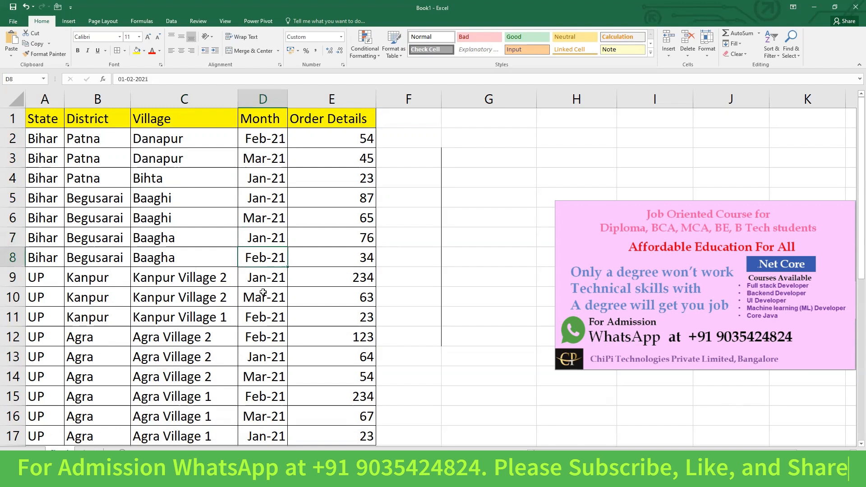
Check the order of the Month entries for Kanpur Village 2 and Kanpur Village 1.
left_click(269, 278)
left_click(267, 299)
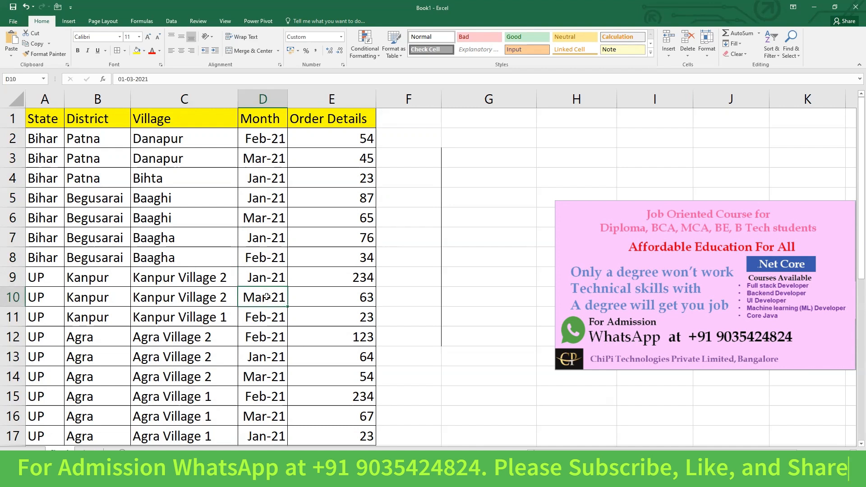
left_click(268, 277)
left_click(271, 296)
left_click(270, 279)
left_click(270, 293)
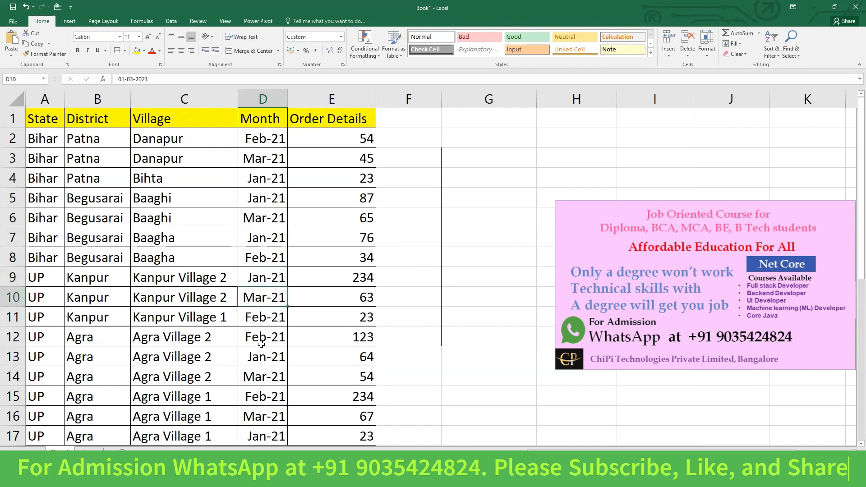
left_click(266, 317)
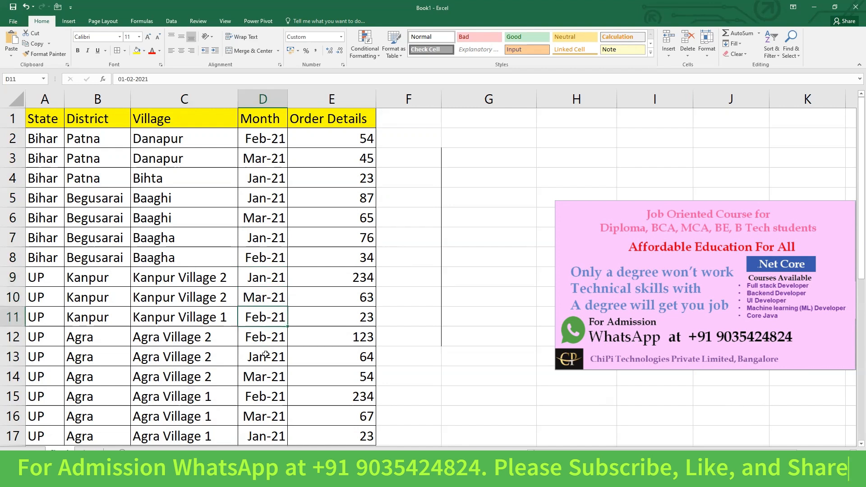
Compare the Village and Month entries row by row for Agra Village 2.
left_click(206, 342)
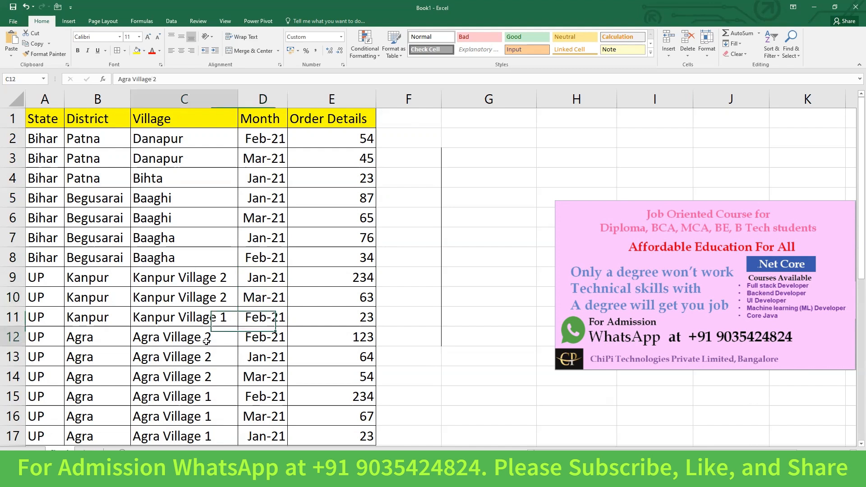
left_click(270, 337)
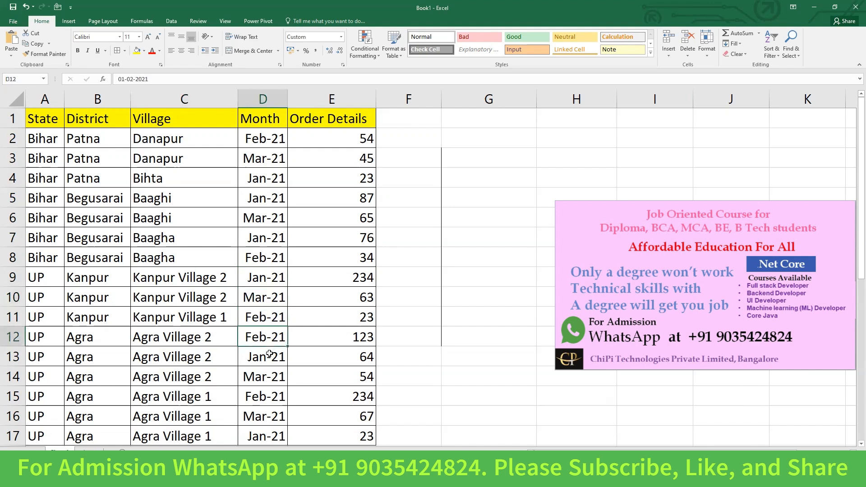
left_click(219, 341)
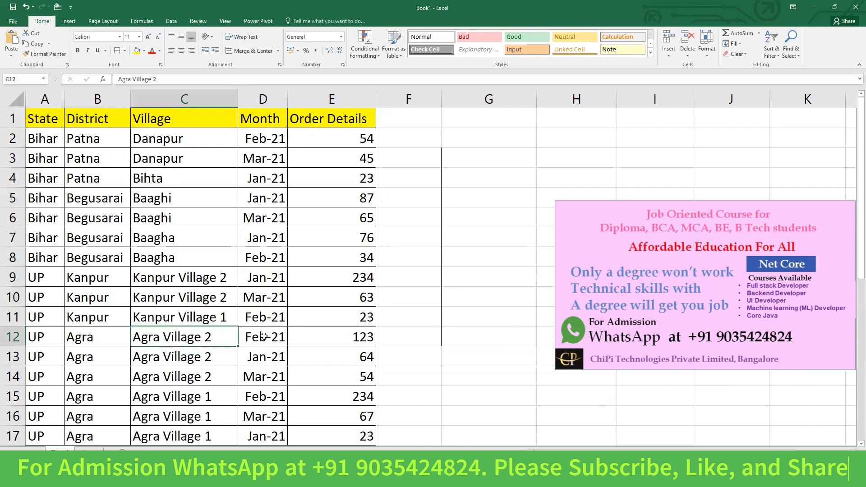
left_click(264, 337)
left_click(231, 357)
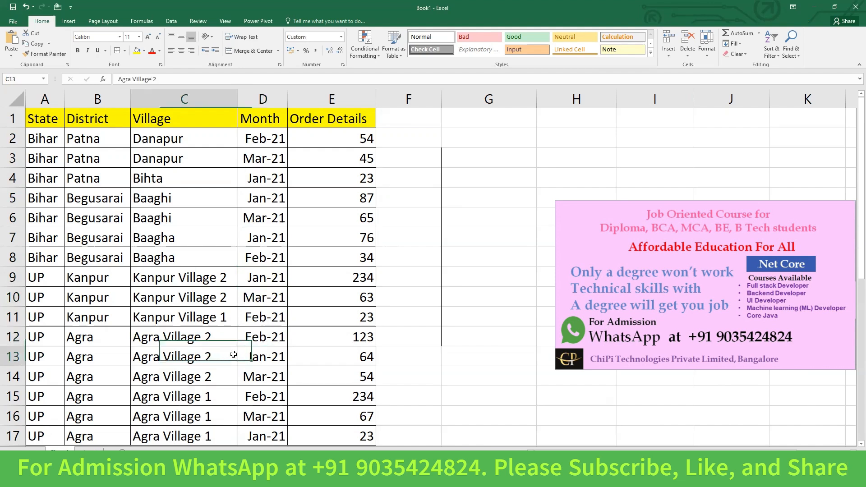
left_click(261, 357)
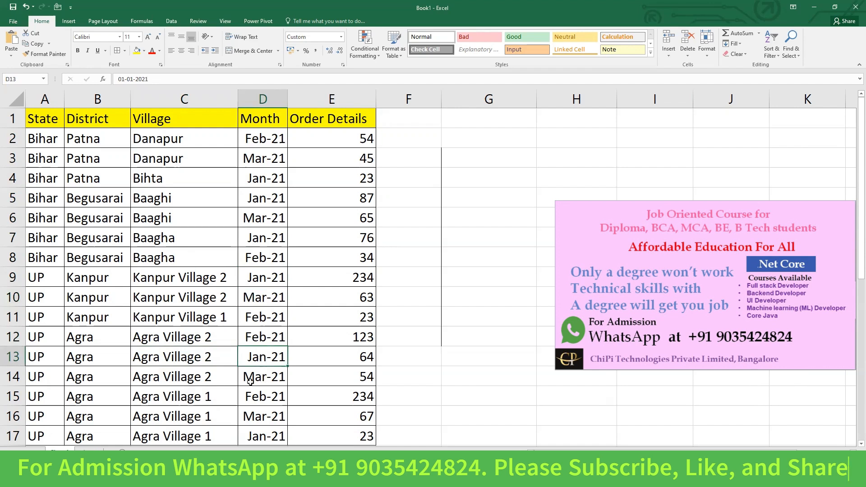
left_click(218, 382)
left_click(265, 377)
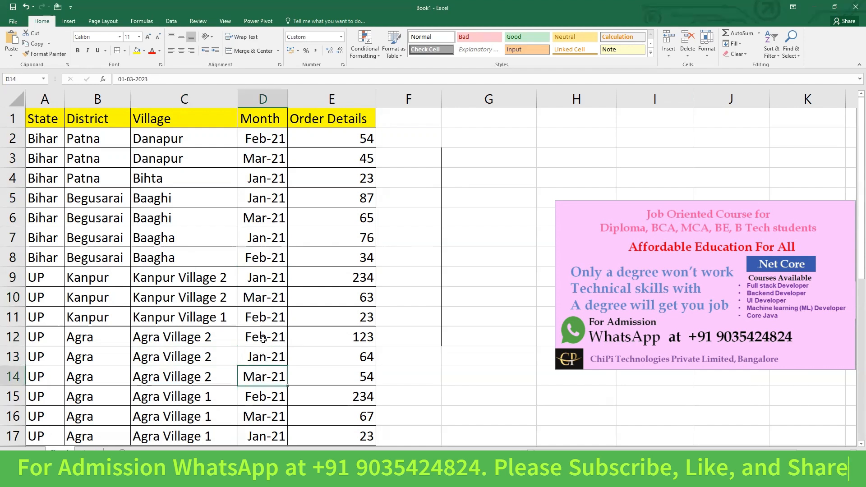
left_click(263, 339)
left_click(264, 377)
left_click(265, 357)
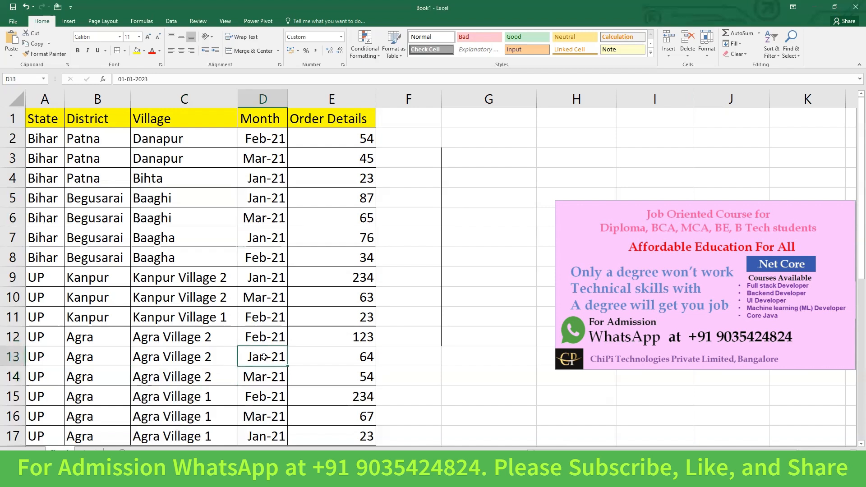
Check the order of the Month entries for Agra Village 1.
left_click(216, 400)
left_click(264, 400)
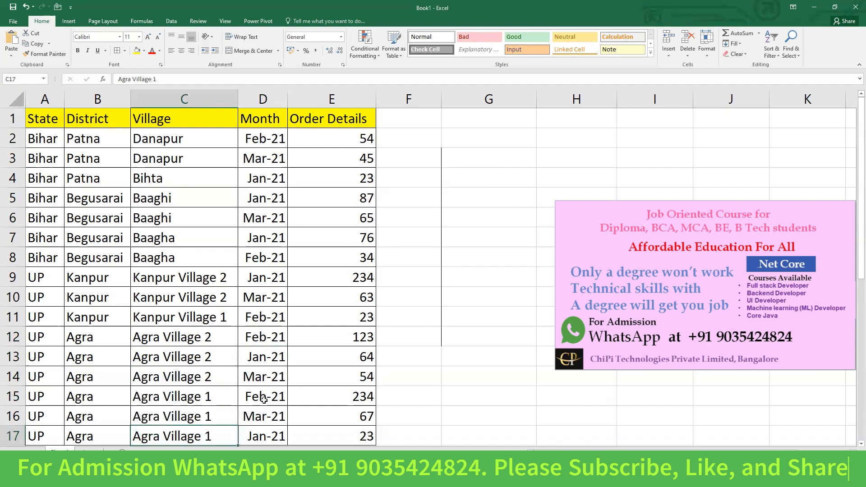
left_click(262, 414)
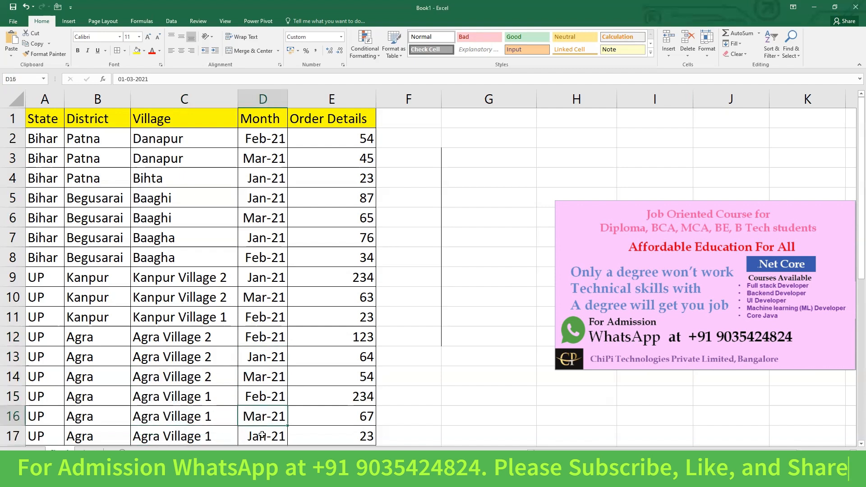
left_click(263, 436)
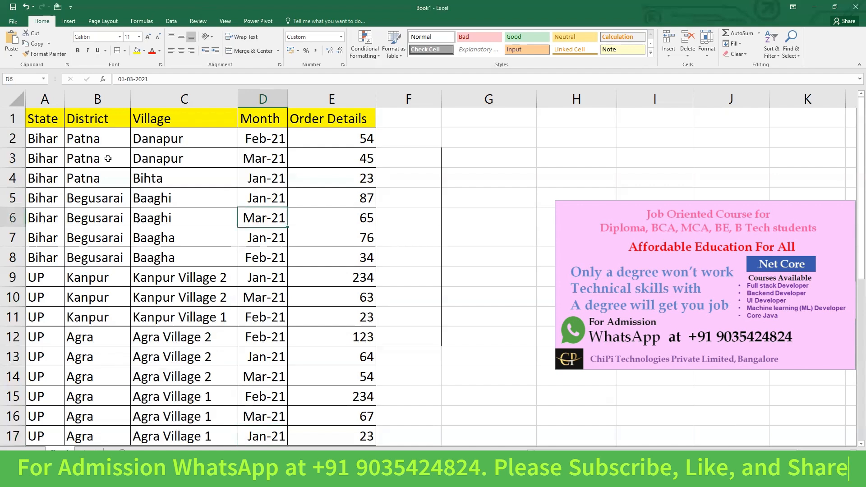
Open a custom sort on the whole order table, including headers, and add a fourth sort level after Village.
left_click(44, 119)
left_click(356, 429, "shift")
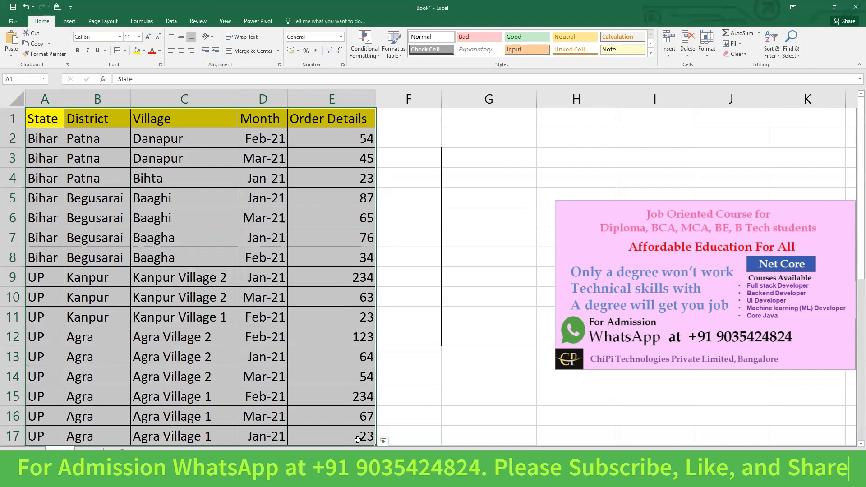
left_click(774, 53)
left_click(785, 88)
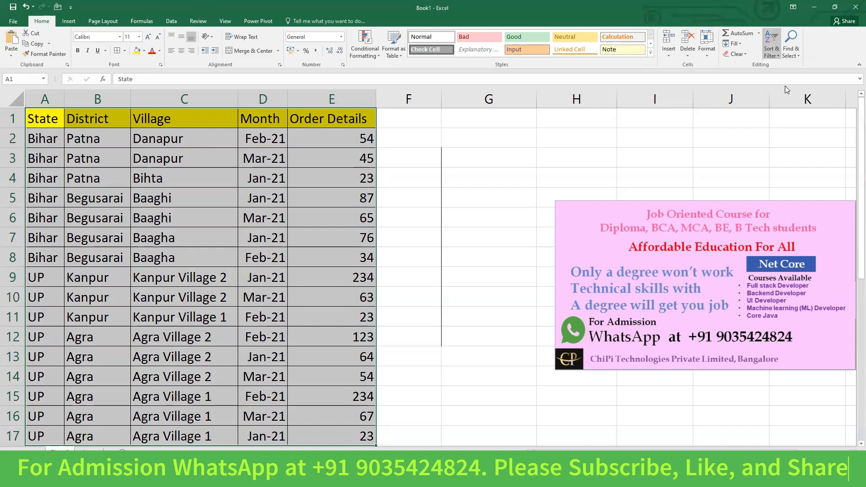
left_click(396, 142)
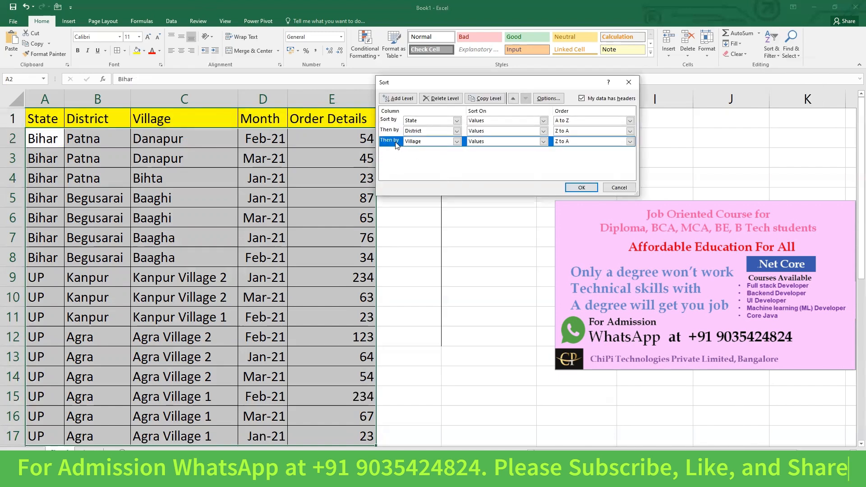
left_click(402, 99)
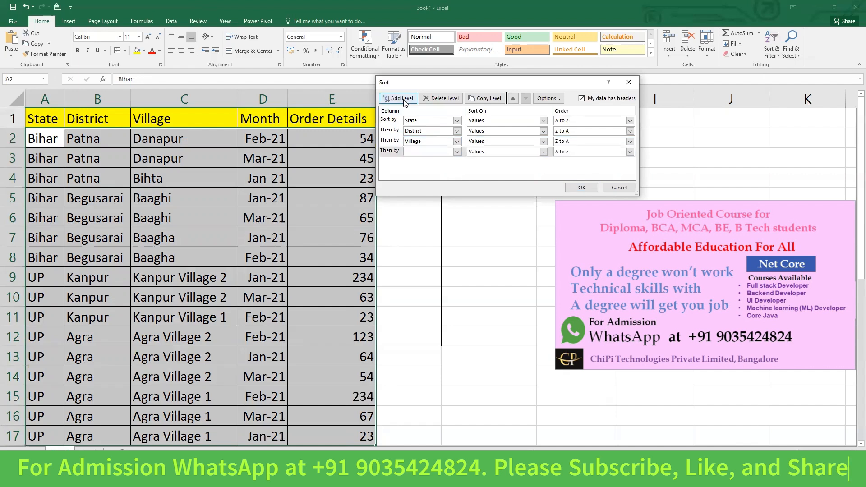
Set the fourth sort level to Month values in Oldest to Newest order and apply the custom sort.
left_click(456, 151)
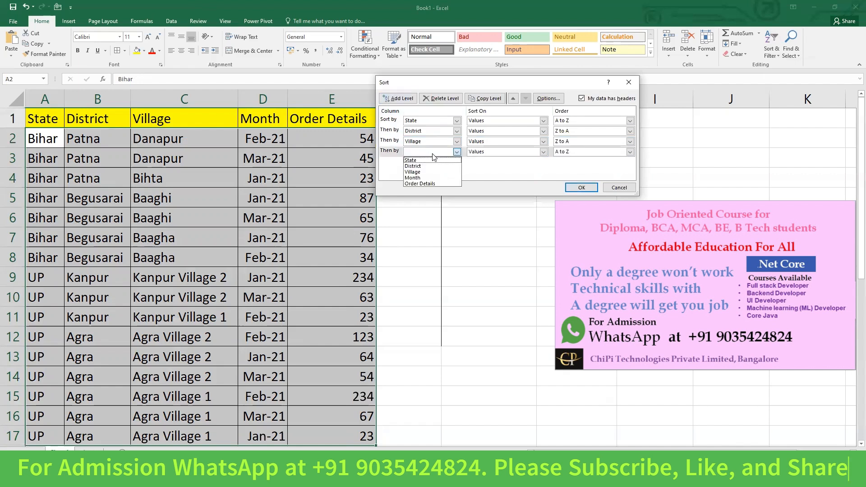
left_click(425, 178)
left_click(568, 152)
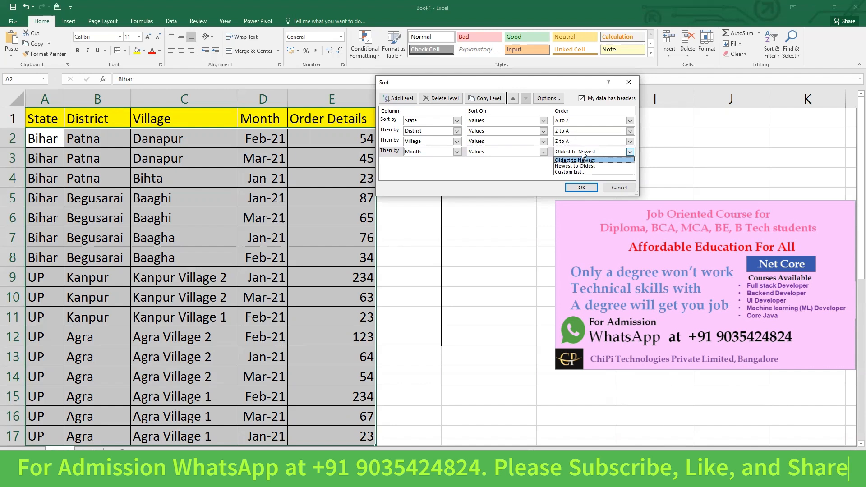
left_click(574, 159)
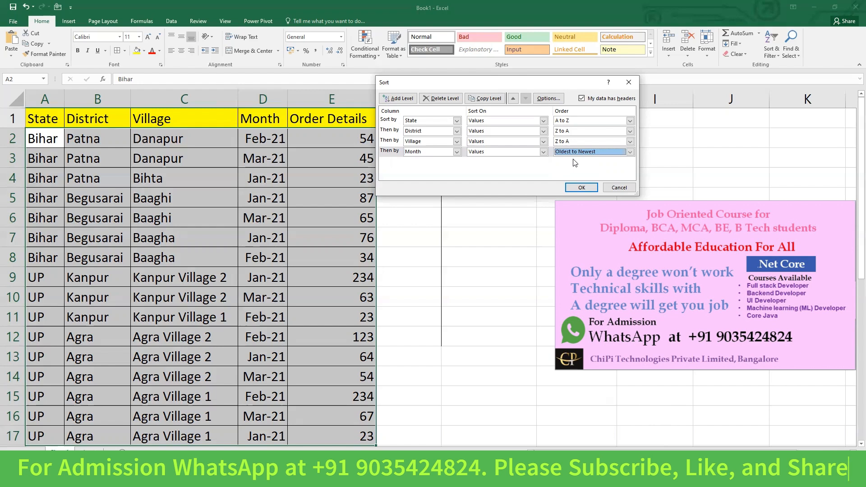
left_click(582, 187)
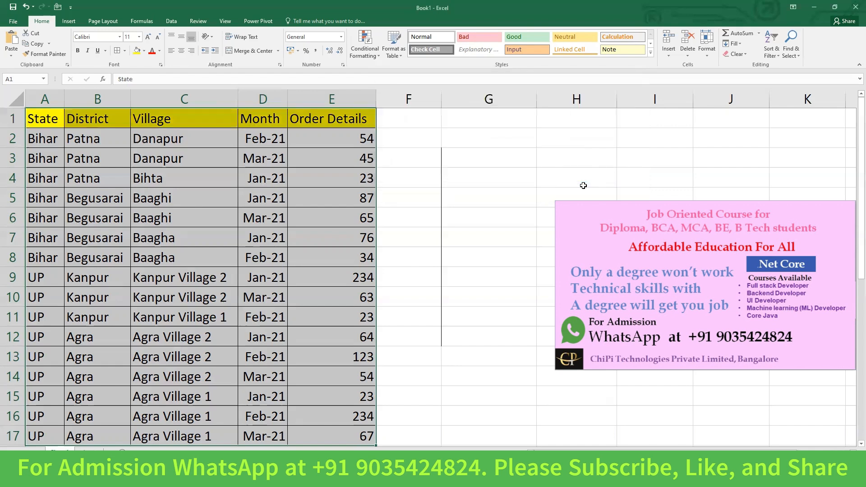
Check the re-sorted Month column, especially the month order within Agra Village 2 and Agra Village 1.
left_click(277, 399)
left_click_drag(283, 143, 269, 319)
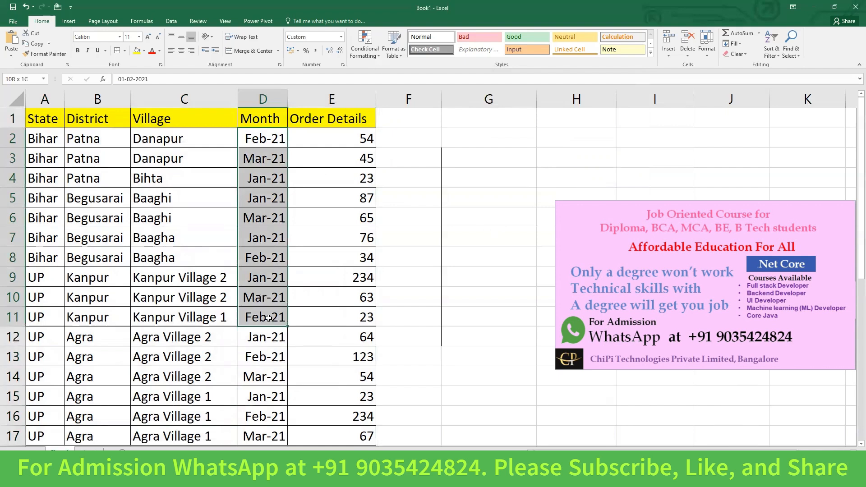
left_click(223, 338)
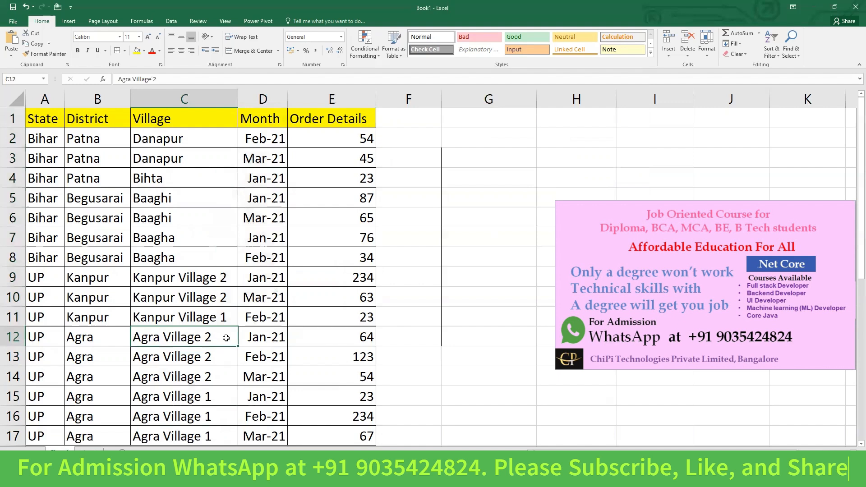
key("Right")
key("Down")
key("Down")
left_click_drag(220, 339, 268, 376)
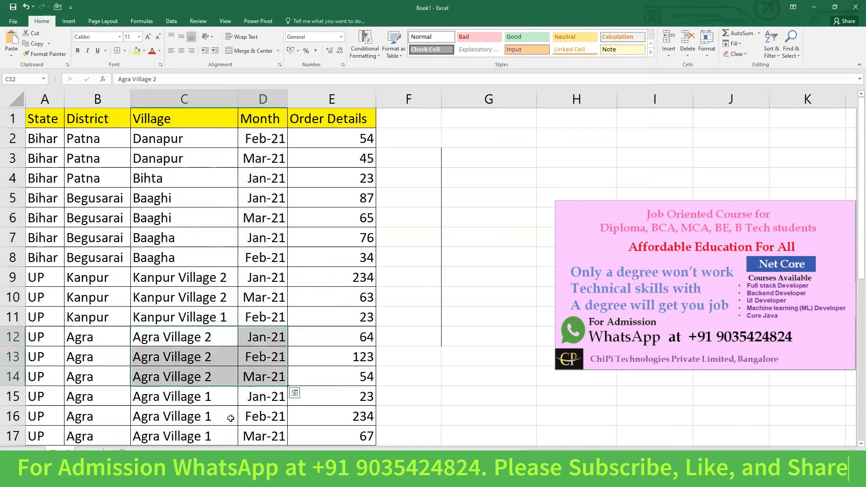
left_click(205, 392)
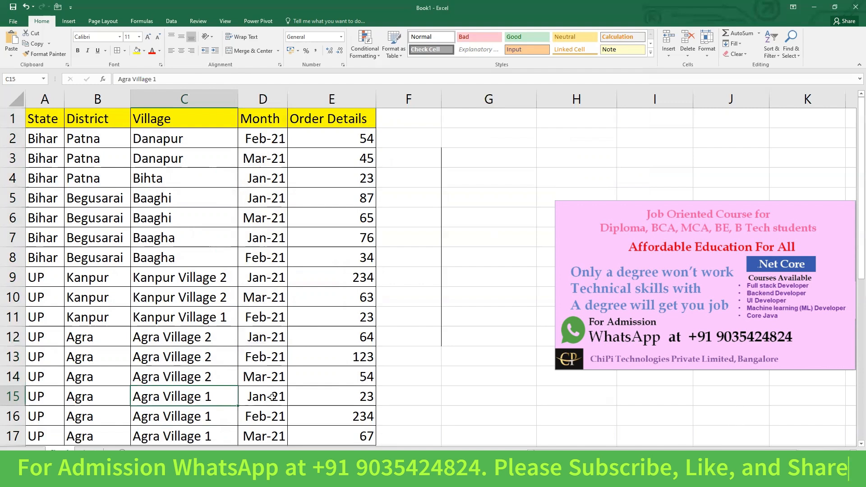
left_click_drag(272, 399, 276, 432)
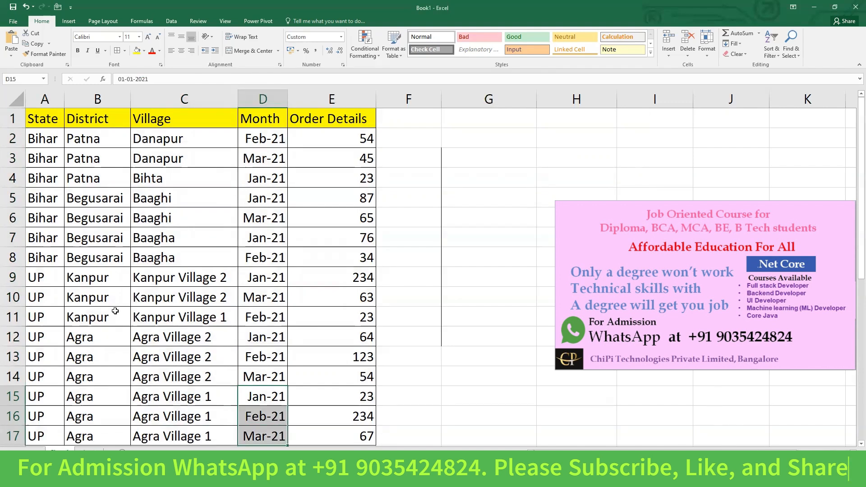
Review the State, District and Village columns for the grouping and order produced by the first three sort levels.
left_click_drag(54, 155, 53, 418)
left_click_drag(114, 134, 102, 318)
left_click_drag(99, 337, 100, 440)
left_click_drag(183, 135, 186, 184)
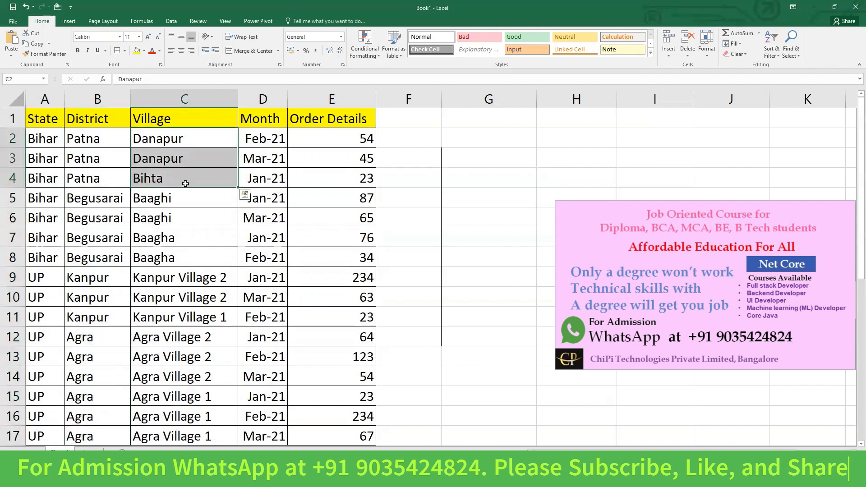
left_click_drag(193, 153, 198, 298)
left_click(198, 318)
left_click_drag(202, 334, 203, 433)
left_click_drag(90, 334, 135, 396)
left_click(200, 375)
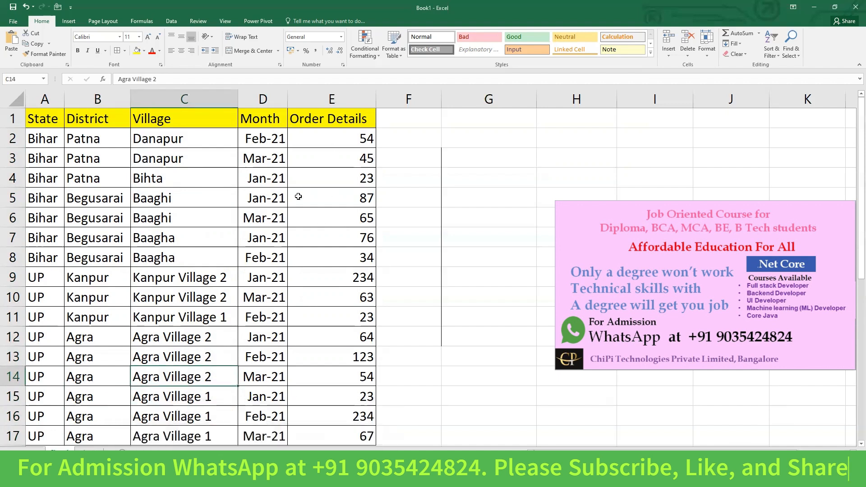
Examine the Month column and compare the Order Details values of the two Danapur rows.
left_click_drag(268, 158, 268, 436)
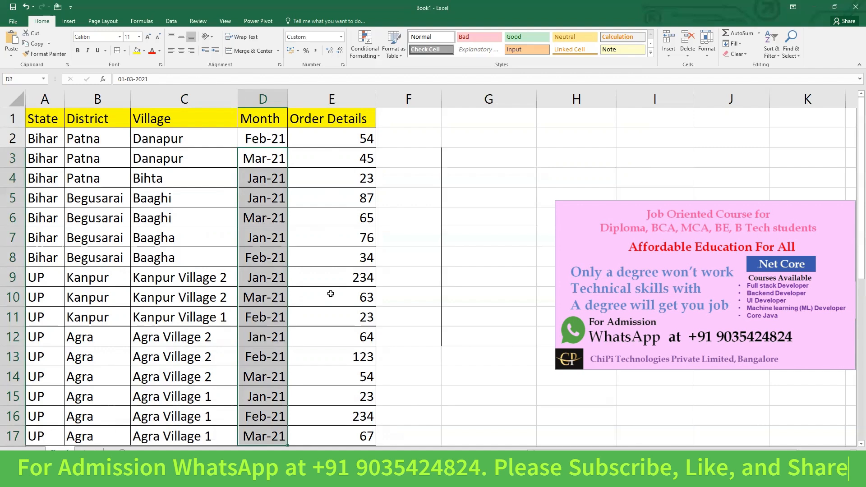
left_click(349, 147)
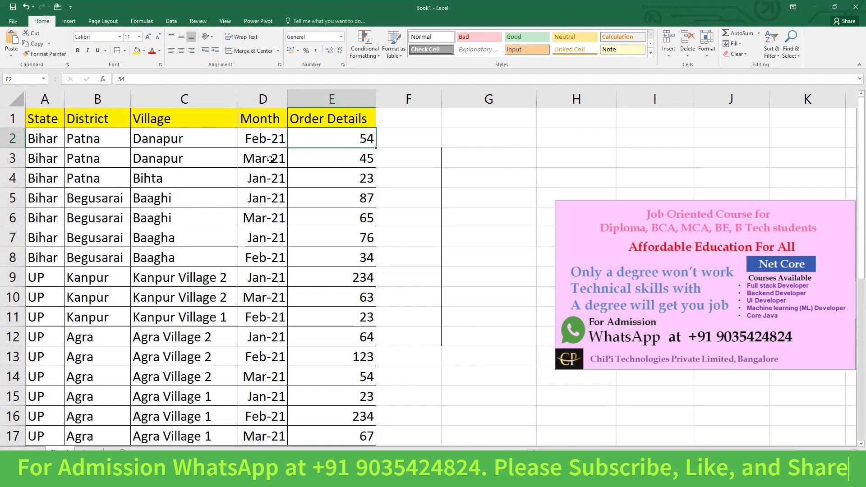
left_click_drag(209, 136, 203, 164)
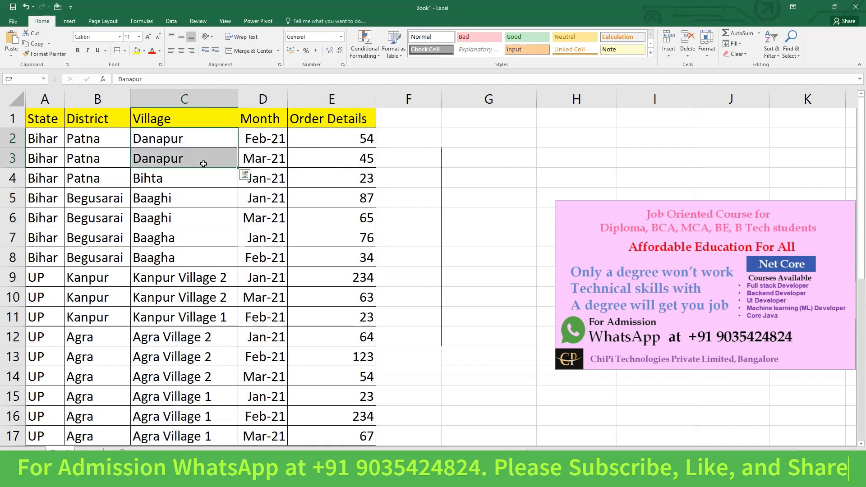
left_click(350, 141)
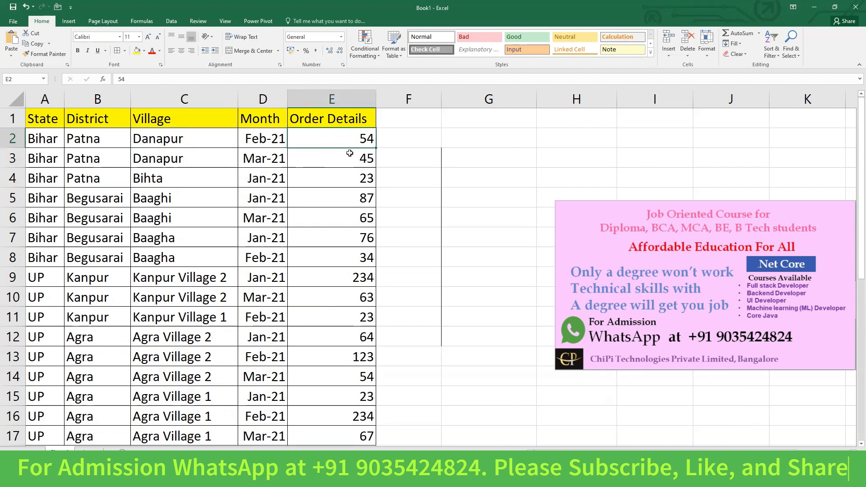
left_click(343, 158)
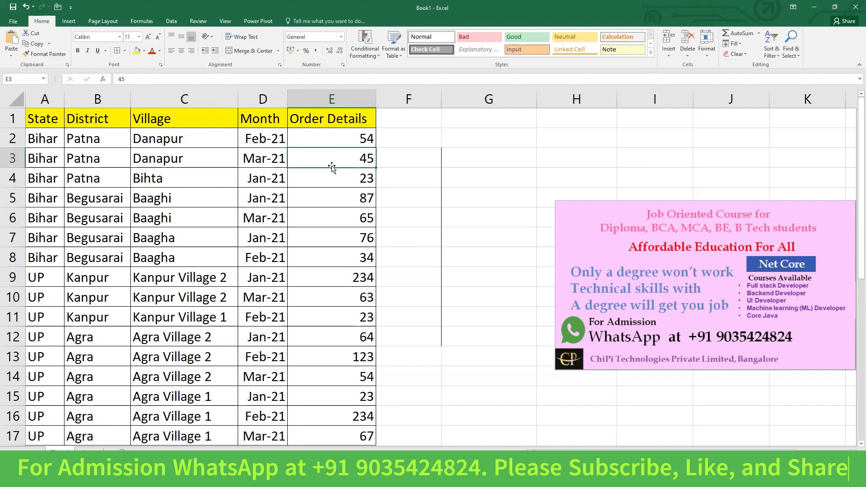
Compare the Order Details values of the Baaghi rows, and likewise of the Baagha rows.
left_click(193, 202)
left_click(199, 222)
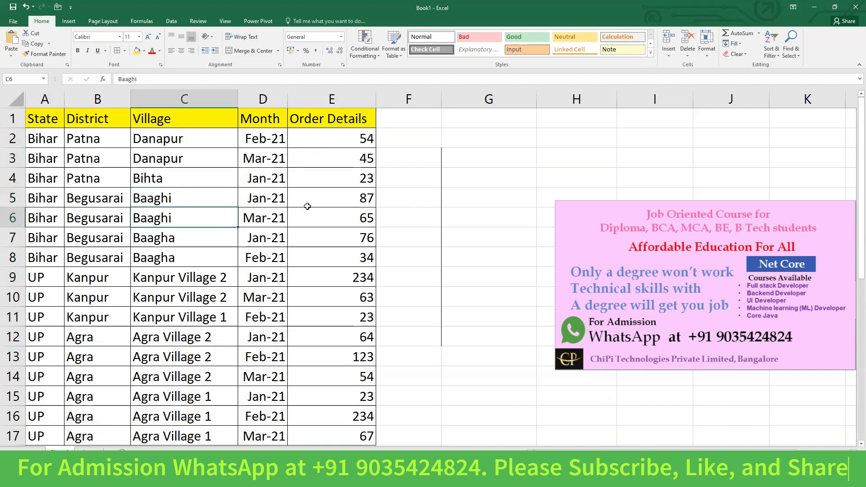
left_click(328, 198)
left_click(332, 222)
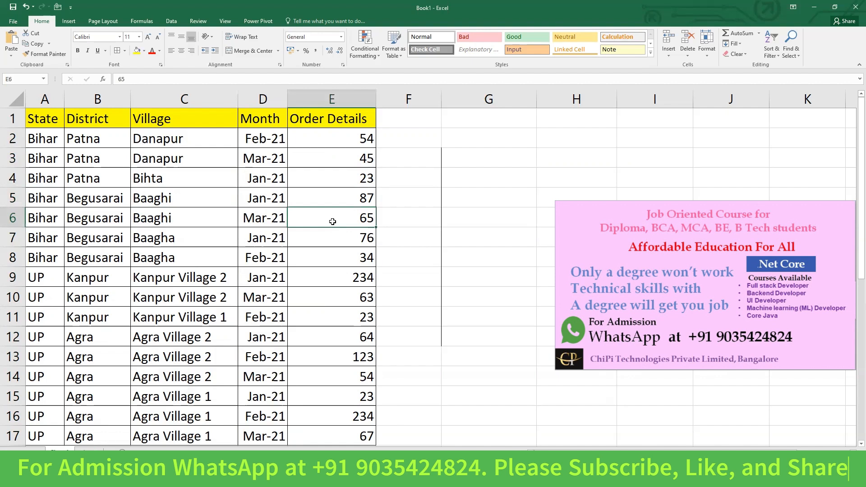
left_click(213, 237)
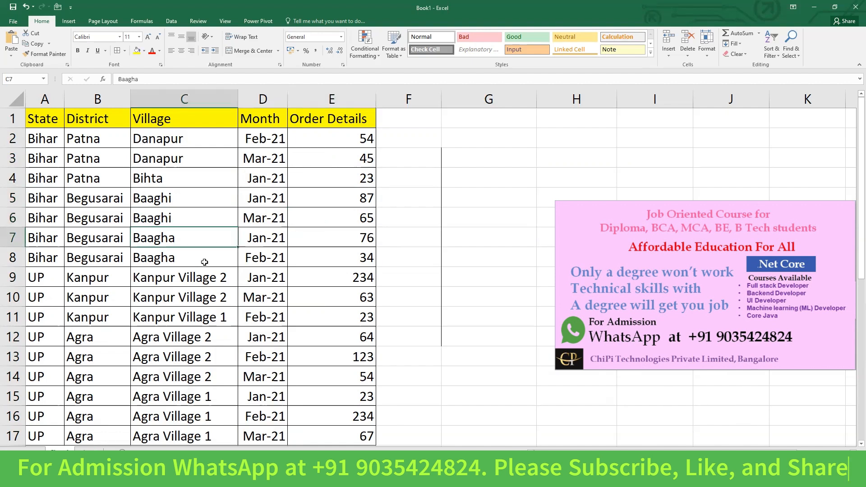
left_click(337, 238)
left_click(342, 265)
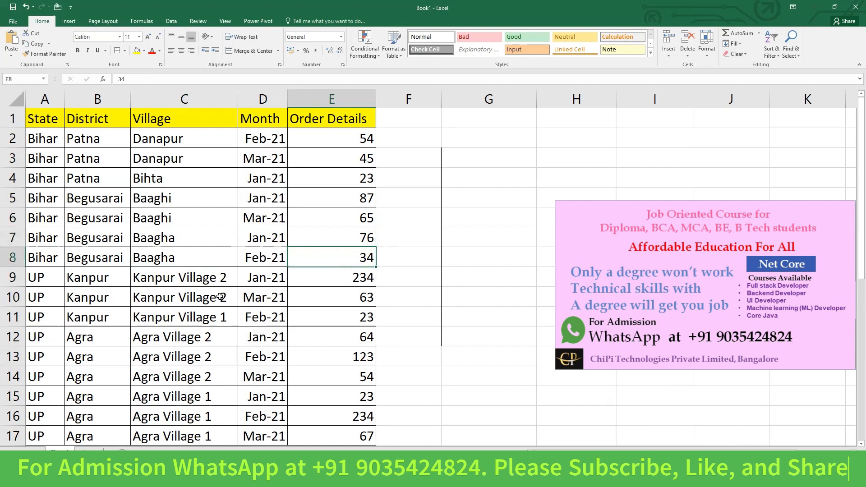
Compare the Order Details values within Kanpur Village 2, Kanpur Village 1 and Agra Village 2.
left_click(215, 282)
key("Down")
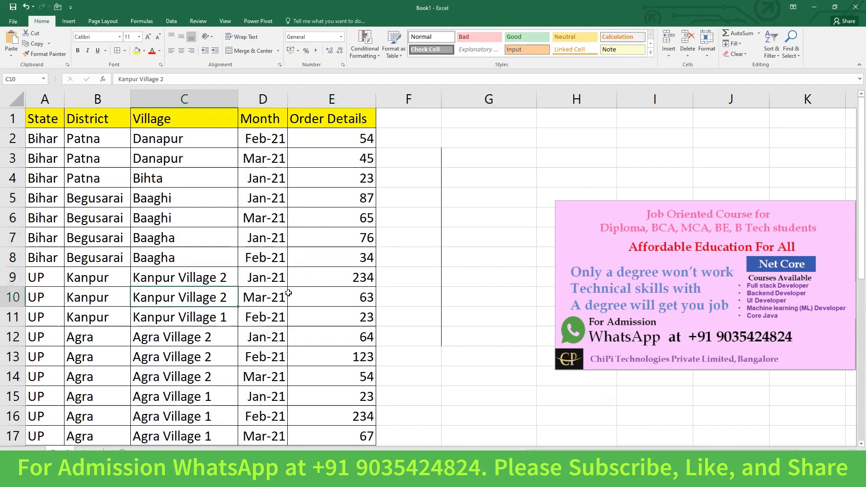
left_click(336, 279)
left_click(336, 296)
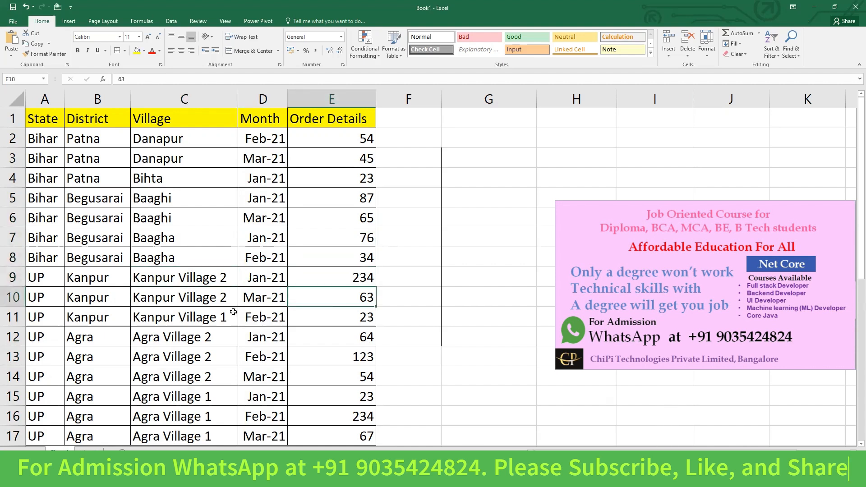
left_click(216, 318)
left_click(322, 318)
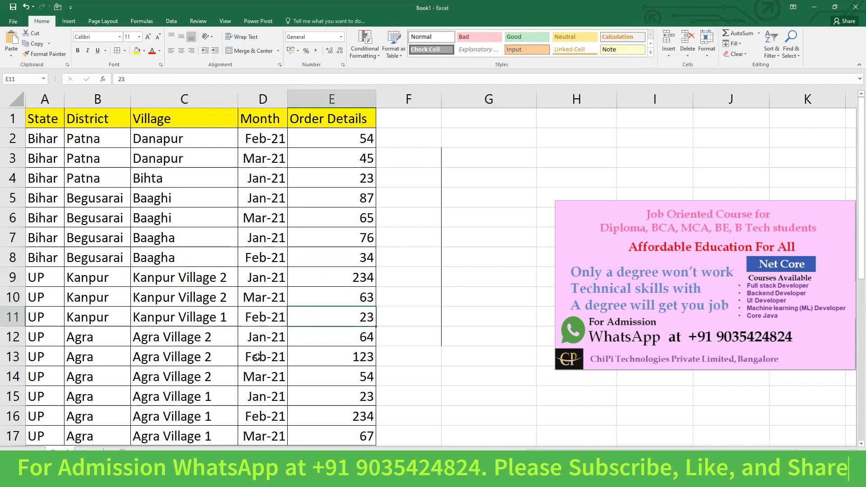
left_click(219, 336)
left_click(220, 356)
left_click(220, 340)
left_click(220, 357)
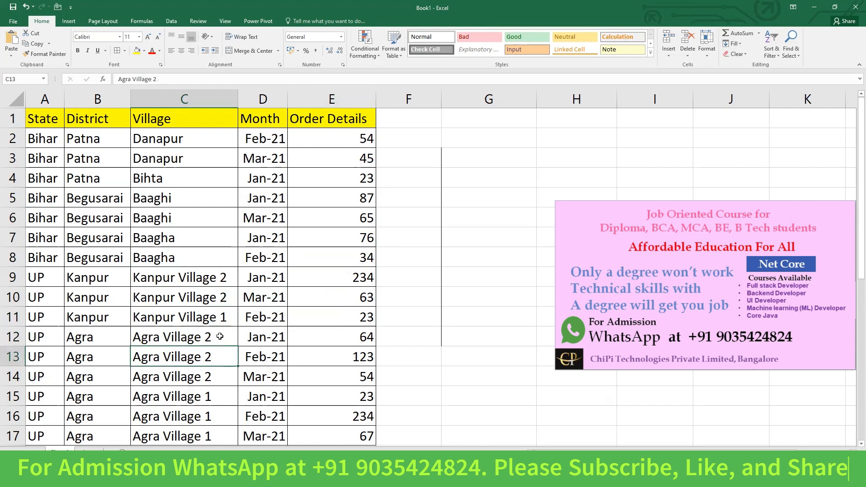
left_click(359, 335)
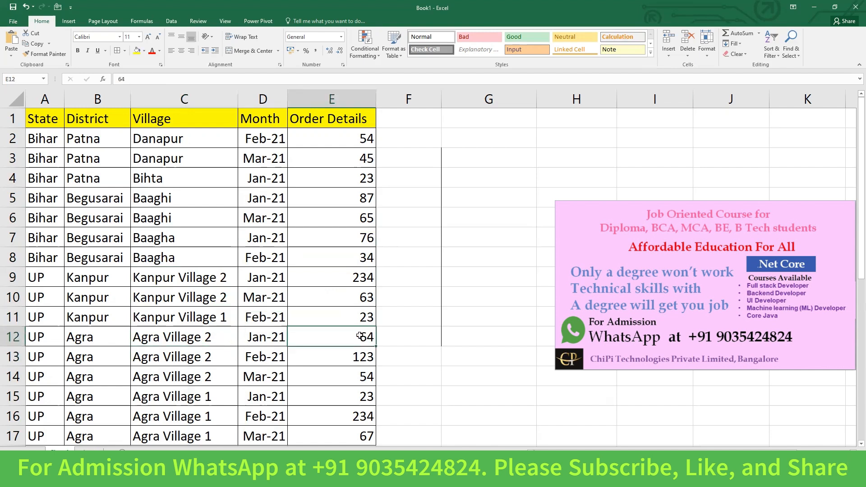
left_click(340, 355)
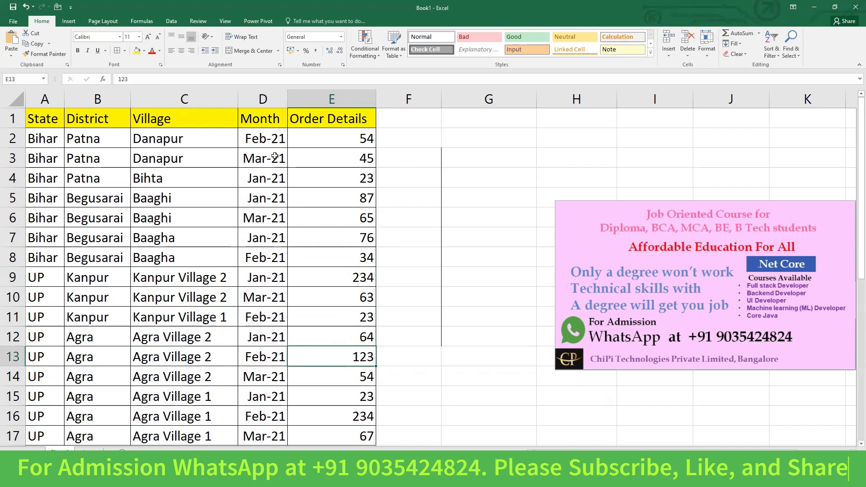
Review the Month and Order Details columns, along with the State and District of the first record.
left_click_drag(270, 138, 290, 355)
scroll(296, 350, "up", 2)
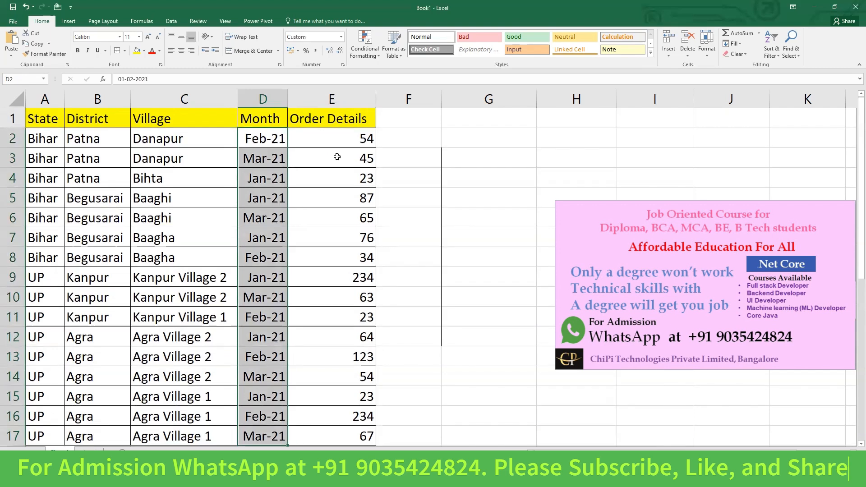
left_click_drag(343, 138, 347, 438)
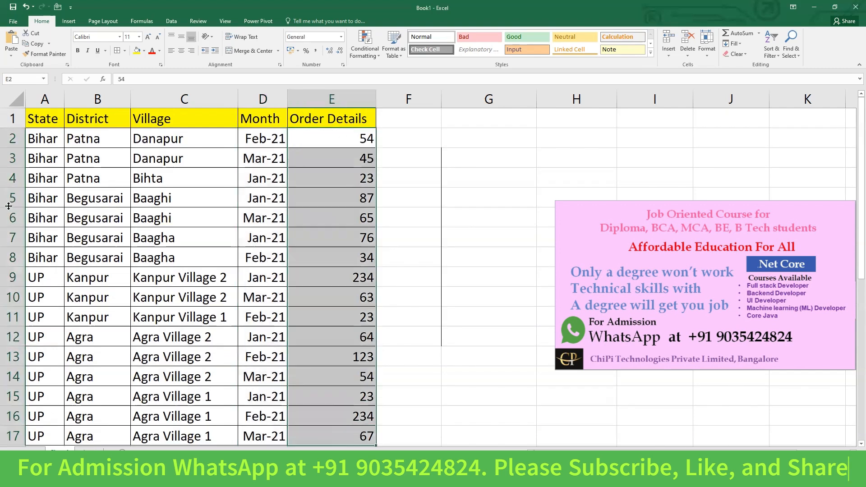
left_click(34, 139)
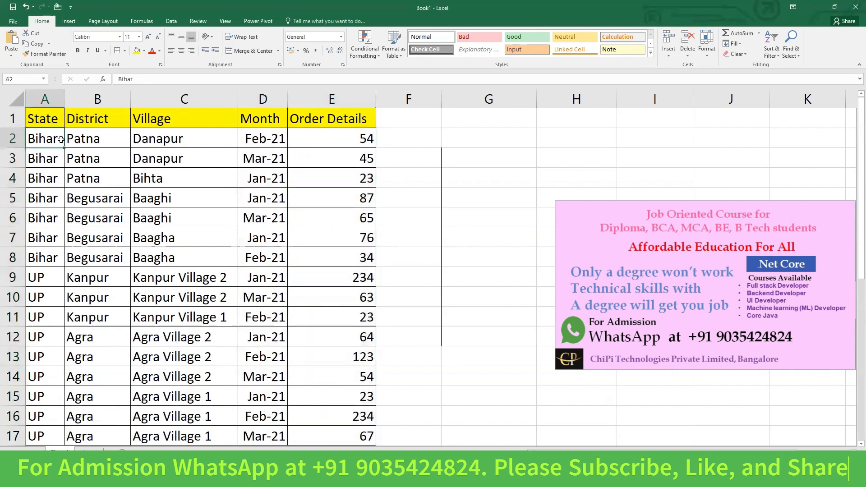
left_click(74, 139)
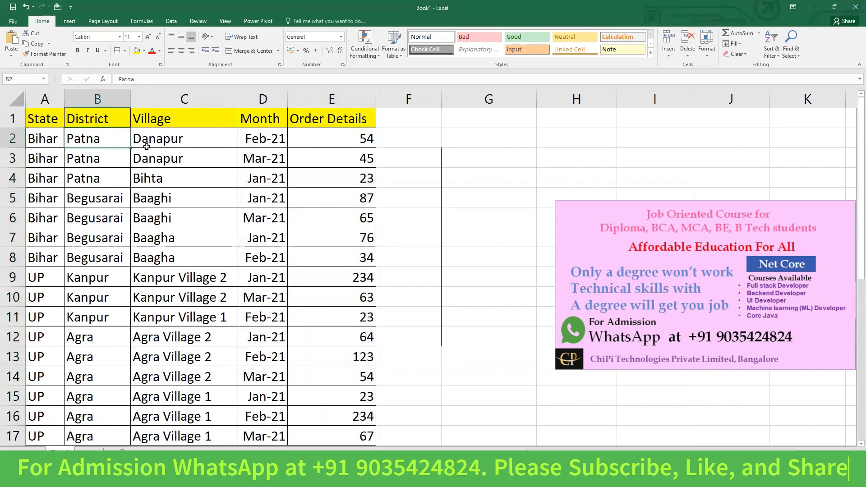
left_click_drag(312, 138, 330, 428)
left_click(339, 261)
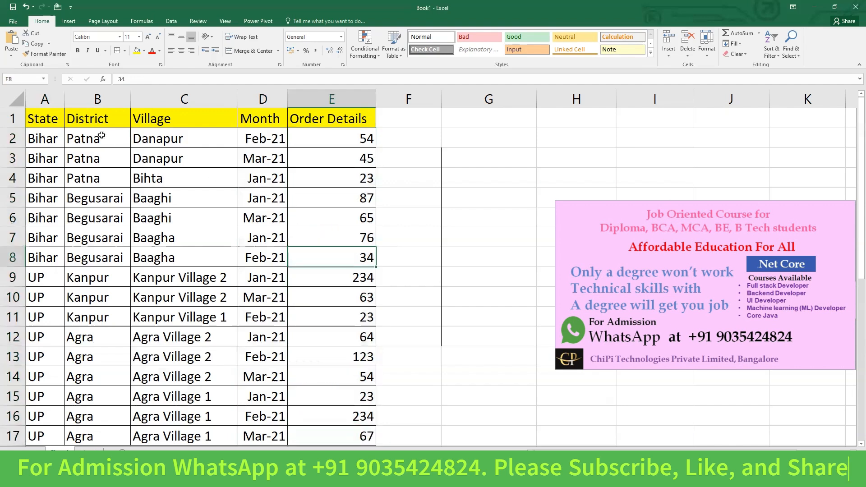
left_click_drag(28, 119, 352, 344)
left_click(352, 344)
scroll(95, 150, "up", 2)
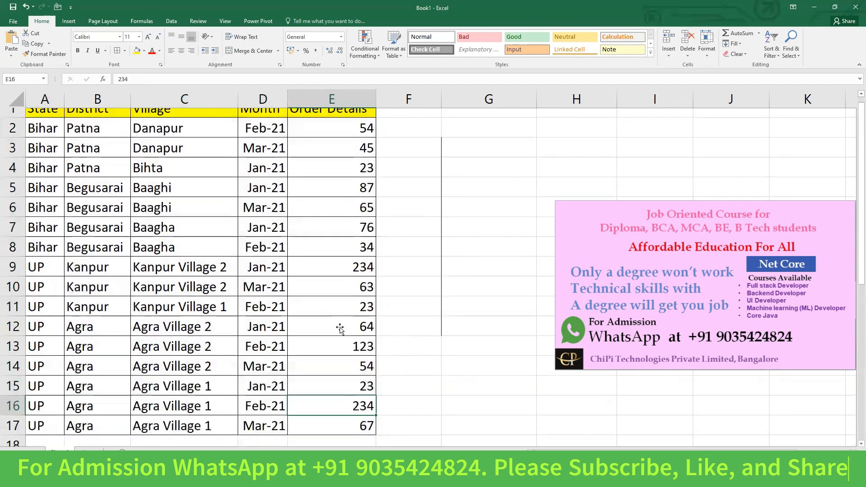
Change the fourth custom sort level to Order Details values in Largest to Smallest order and apply the sort to the whole table.
left_click_drag(49, 119, 355, 435)
left_click(772, 50)
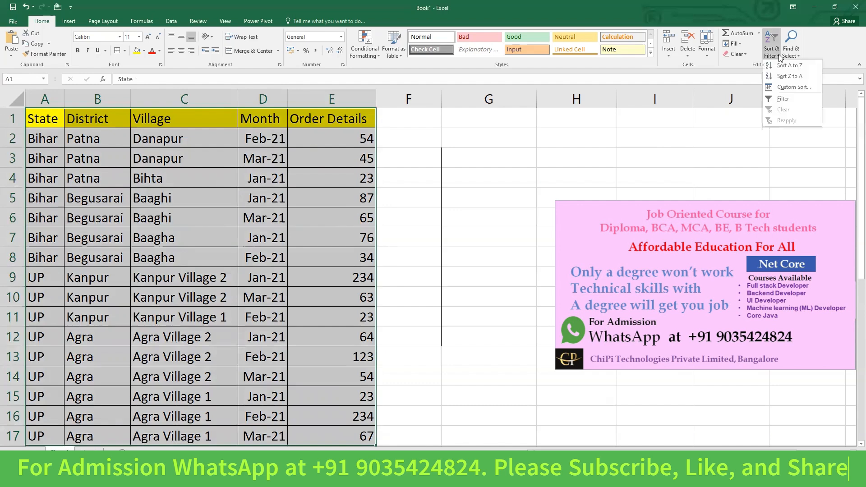
left_click(792, 87)
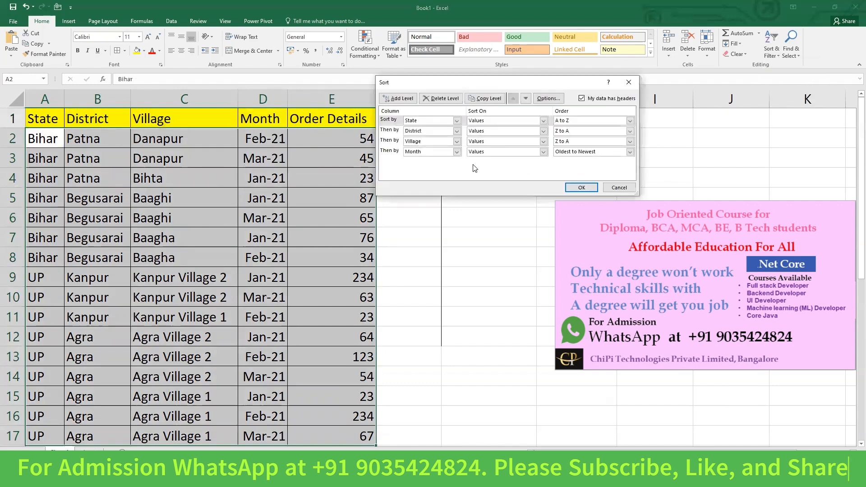
left_click(387, 153)
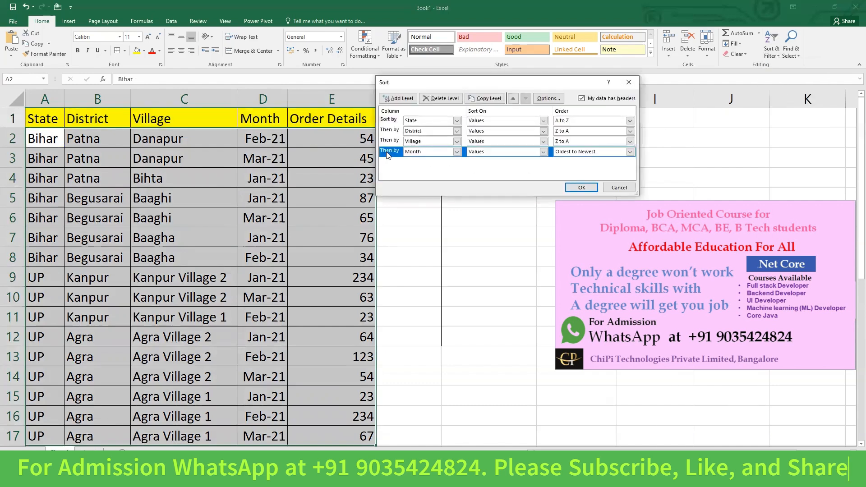
left_click(456, 152)
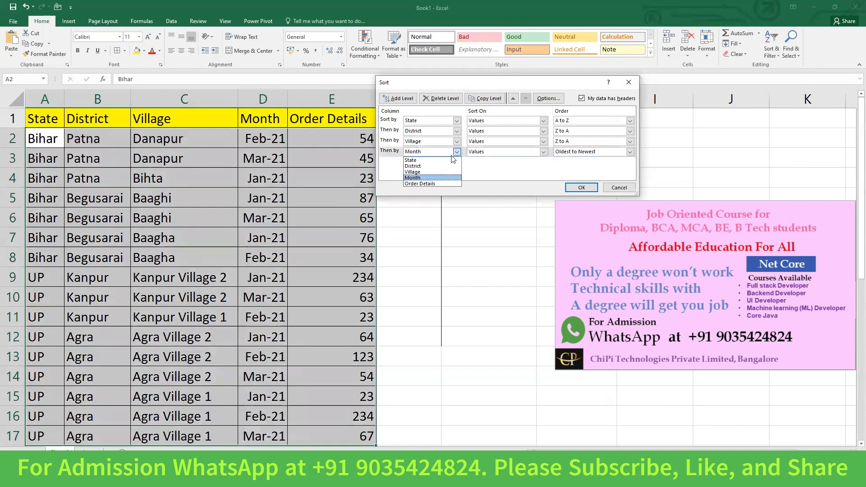
left_click(434, 183)
left_click(630, 152)
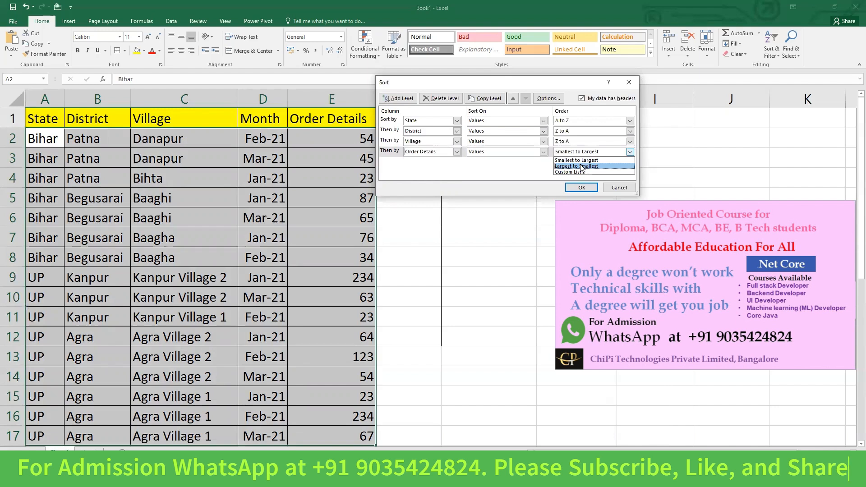
left_click(582, 166)
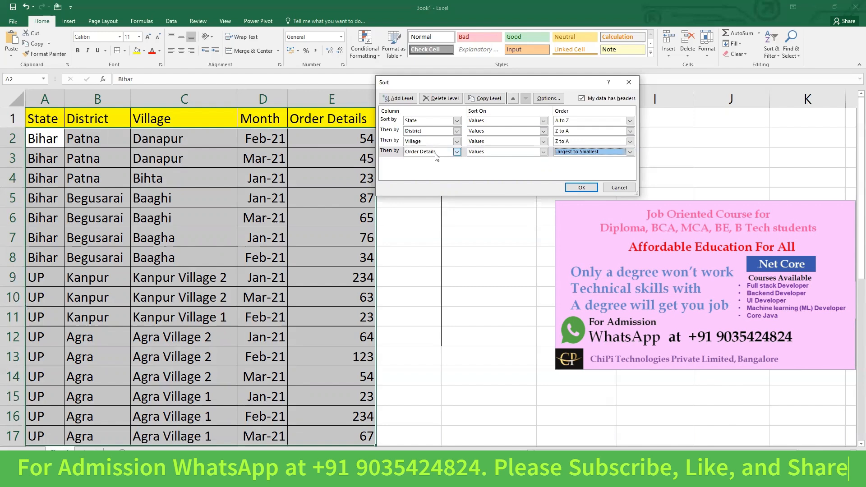
left_click(580, 186)
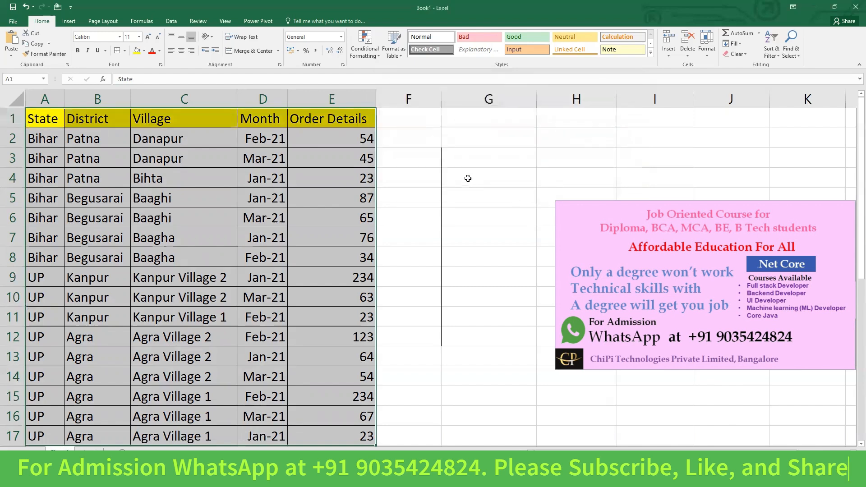
Check the Order Details order within the Bihar villages Danapur, Bihta, Baaghi and Baagha.
left_click(331, 140)
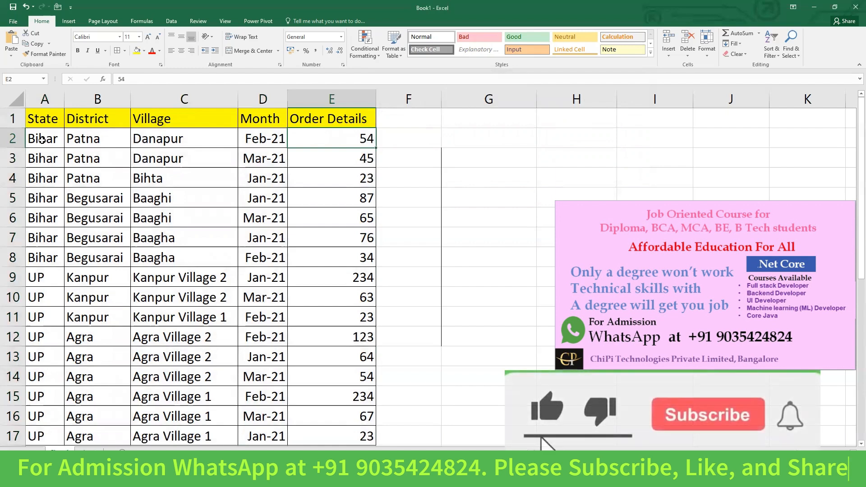
left_click(59, 138)
left_click_drag(333, 138, 333, 156)
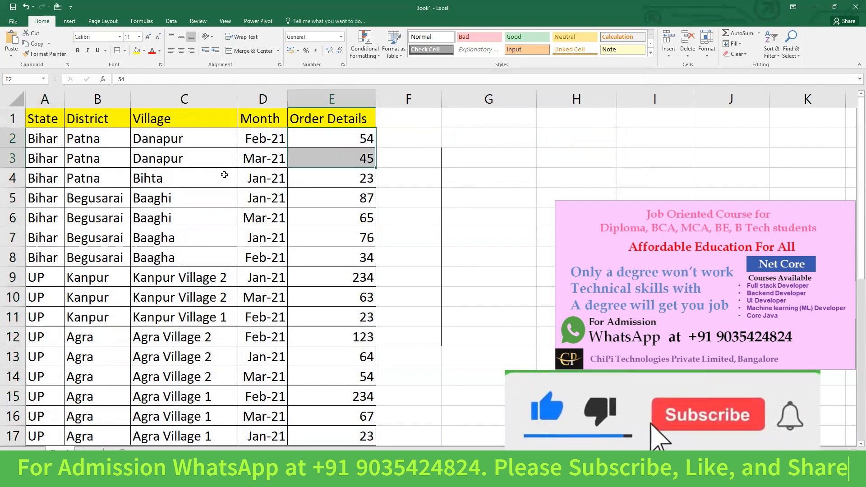
left_click(226, 175)
left_click(332, 174)
left_click(191, 205)
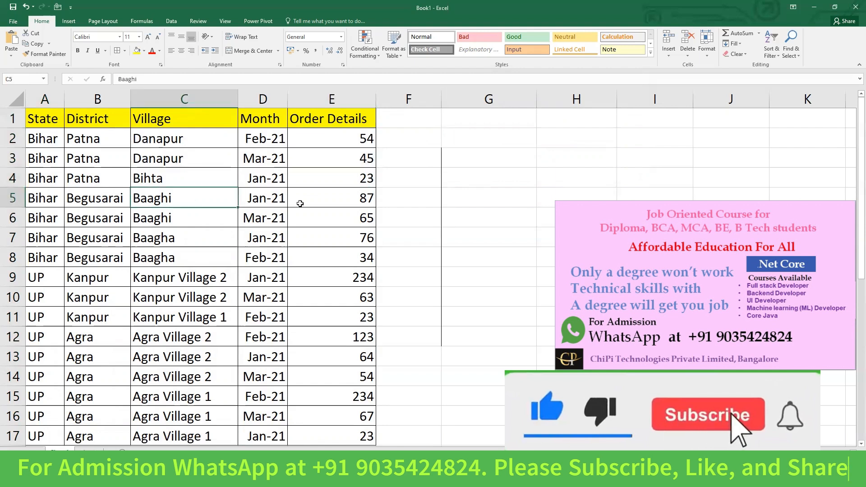
left_click_drag(333, 196, 335, 211)
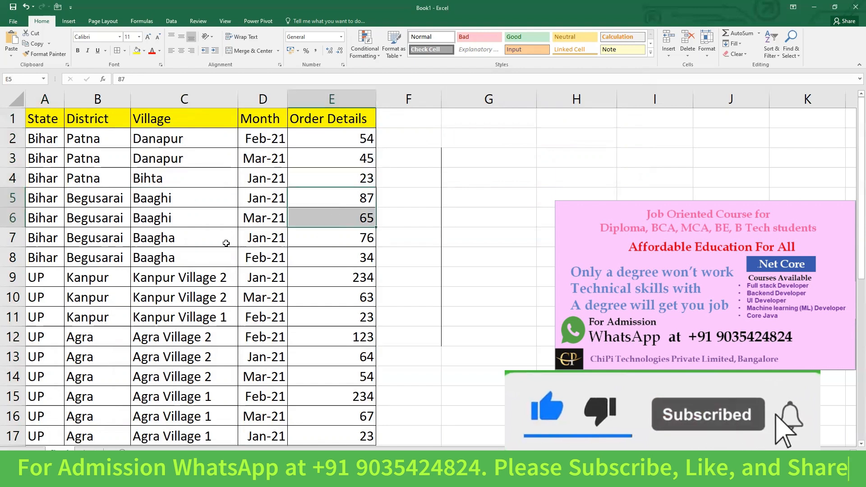
left_click(232, 244)
left_click(347, 236)
left_click_drag(357, 256, 354, 258)
Check the Order Details order within Kanpur Village 2 and Kanpur Village 1.
left_click(228, 278)
left_click(353, 275)
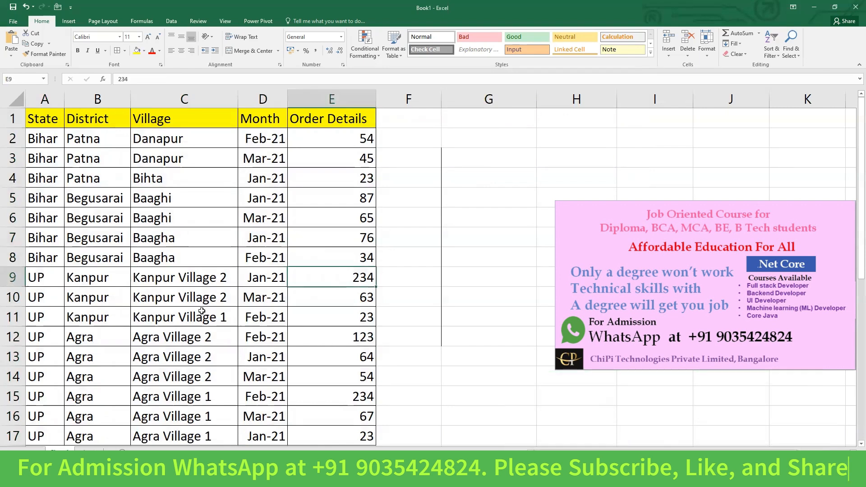
left_click(221, 298)
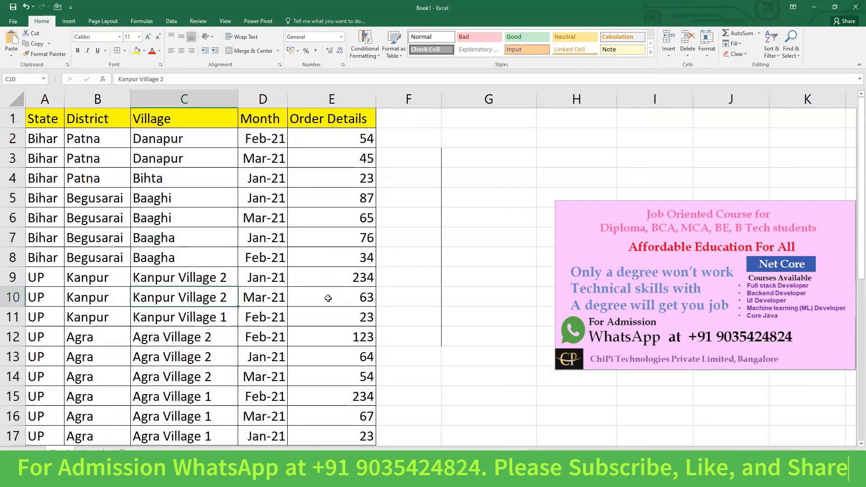
left_click(197, 282)
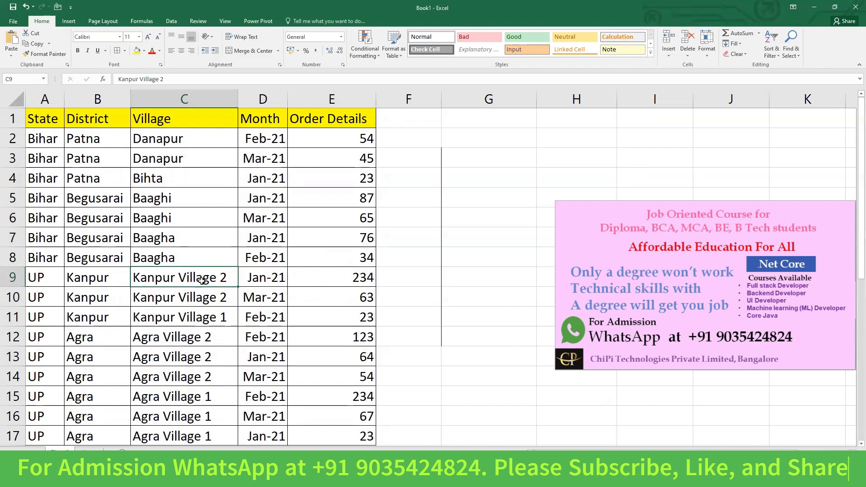
left_click_drag(206, 281, 207, 298)
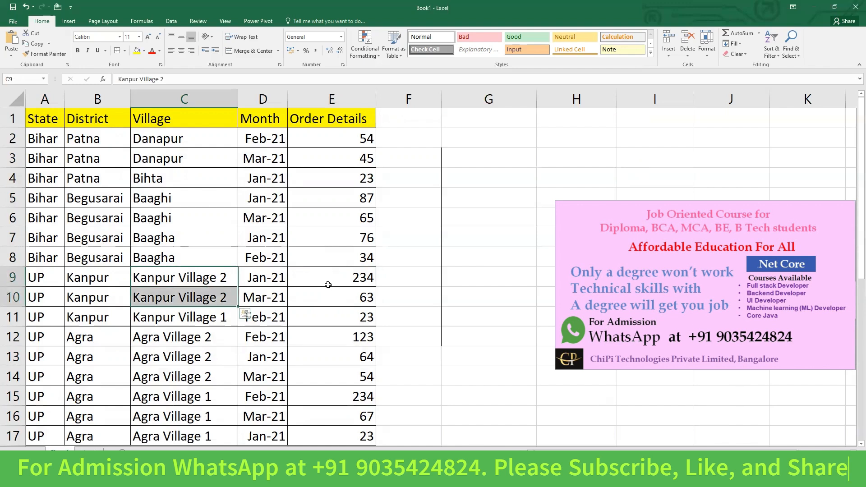
left_click(329, 297)
left_click(184, 315)
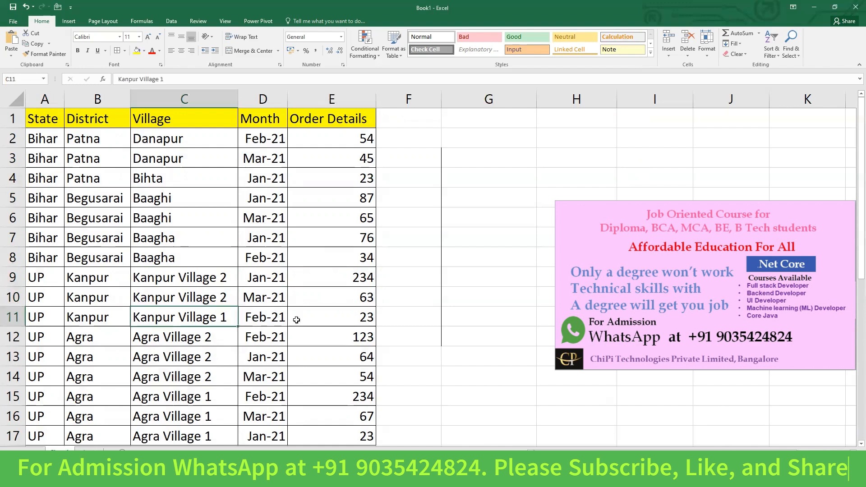
left_click(301, 296)
Check the Order Details order across the three Agra Village 2 records.
left_click_drag(220, 336, 221, 356)
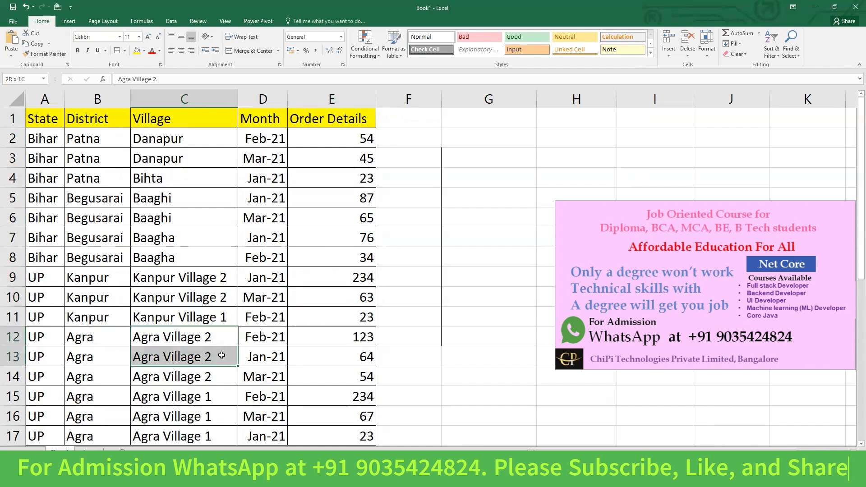
left_click(346, 340)
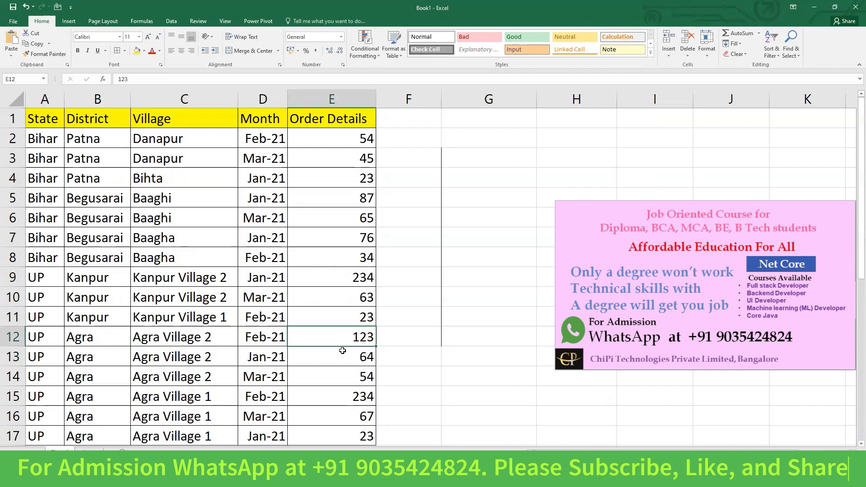
left_click(340, 358)
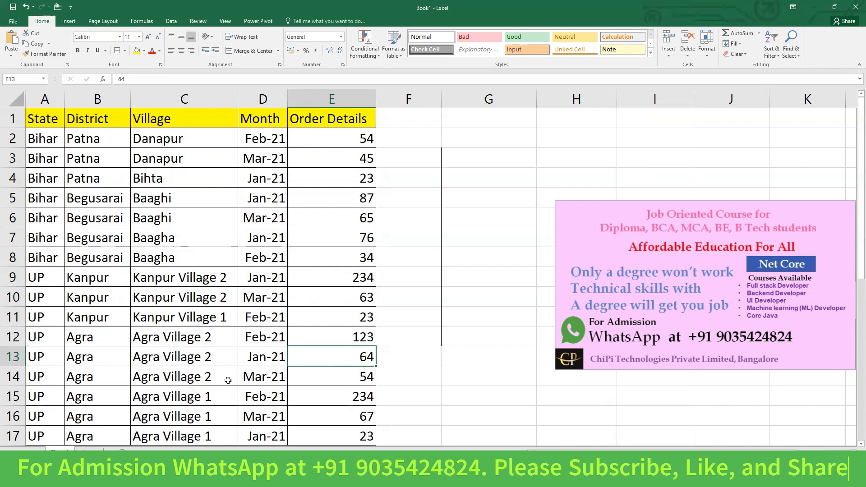
left_click(347, 378)
left_click_drag(361, 343, 362, 378)
Check the Order Details order across the three Agra Village 1 records.
left_click_drag(226, 392, 226, 435)
left_click(320, 397)
left_click(325, 415)
left_click(333, 436)
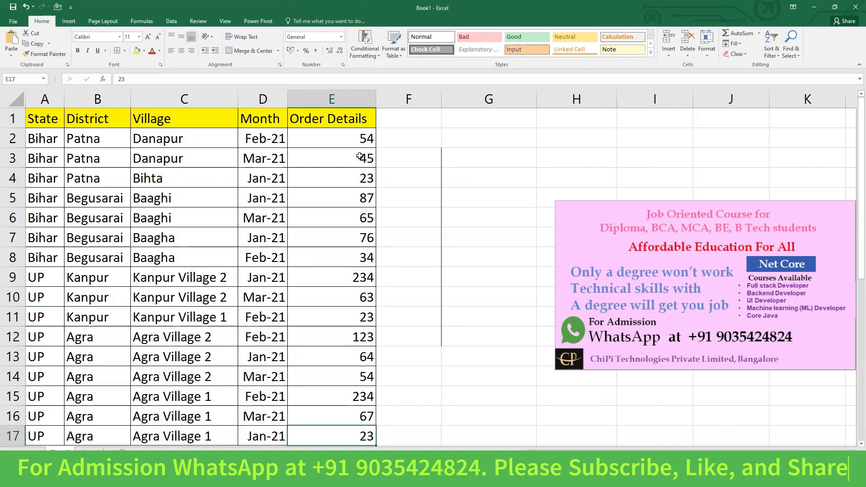
left_click(322, 165)
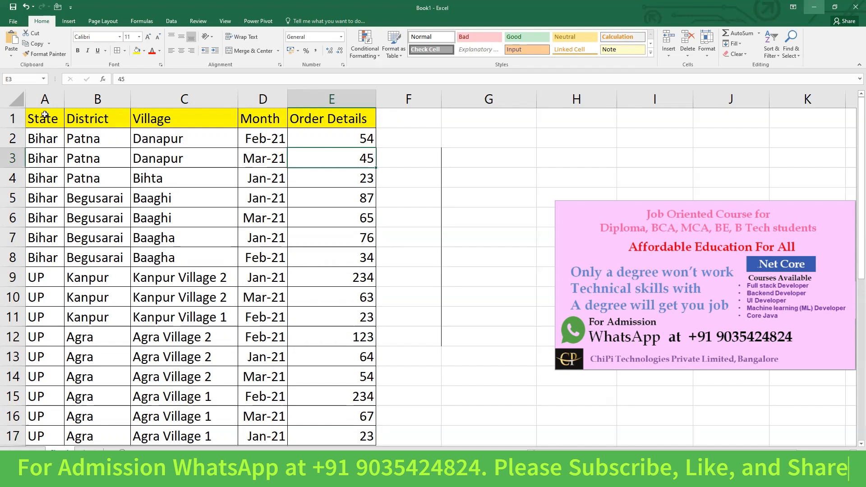
Open a custom sort for the whole table A1:E17 and turn off the option that the data has headers.
left_click_drag(44, 114, 341, 438)
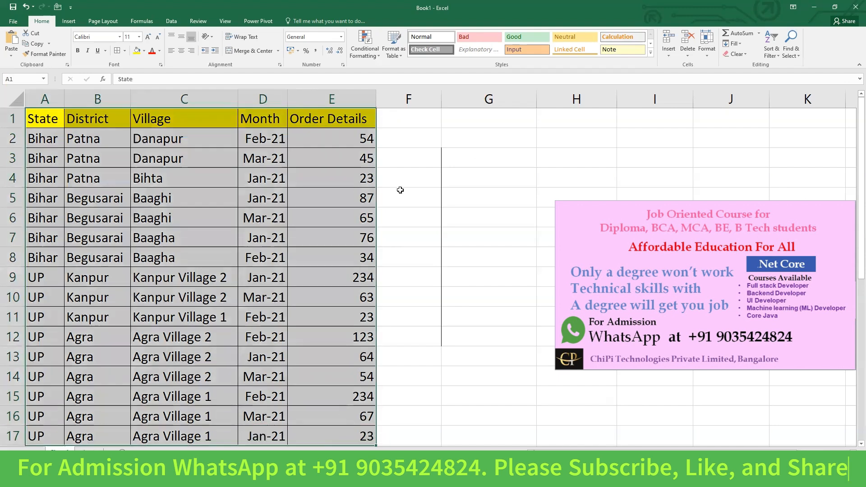
left_click(779, 55)
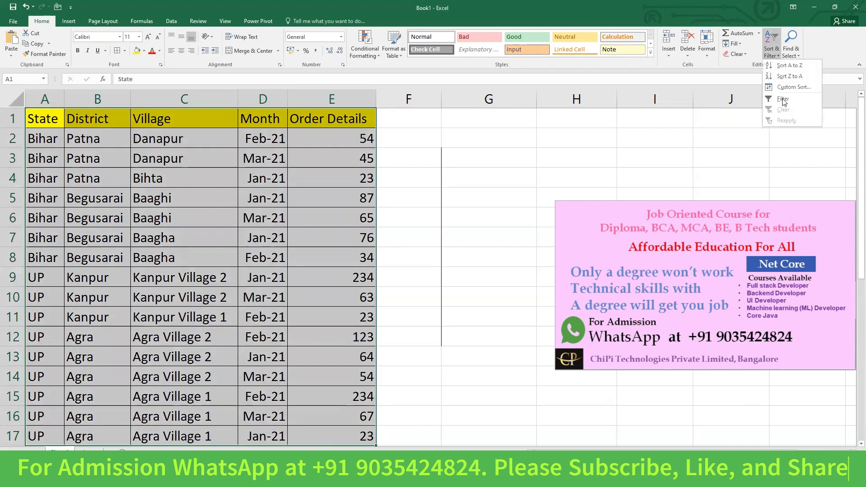
left_click(791, 87)
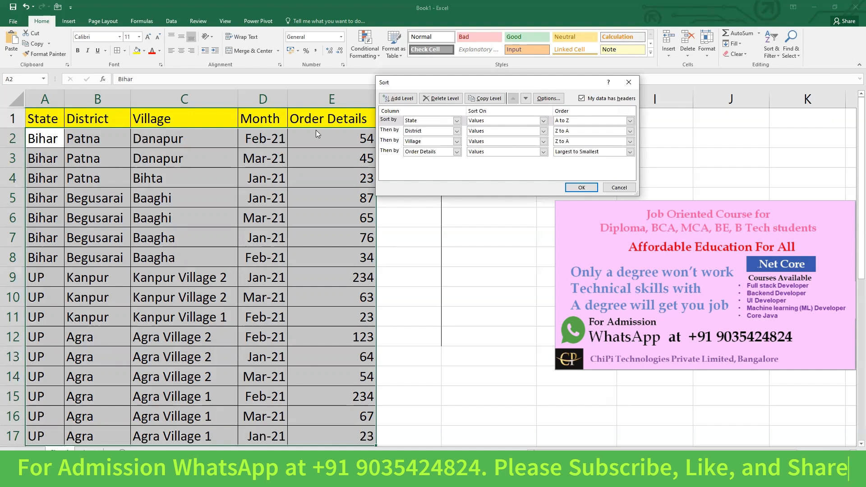
mouse_move(387, 478)
left_click(581, 99)
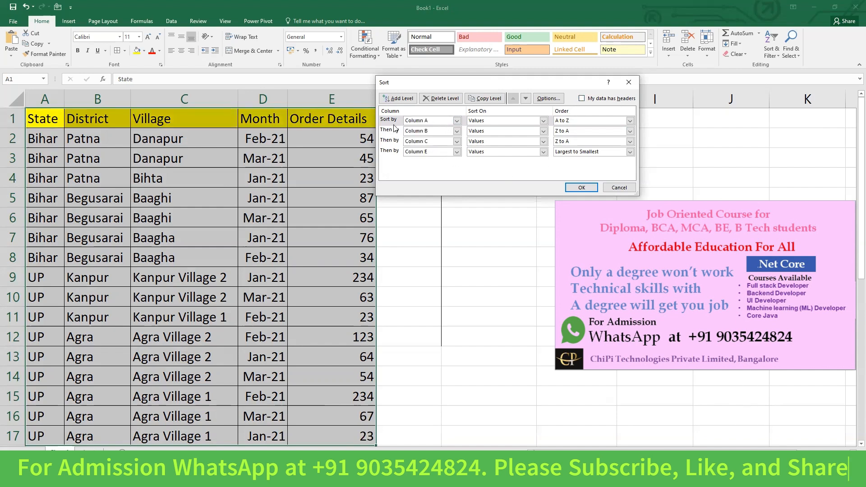
Look through the column choices of the first two sort levels and apply the sort without headers.
left_click(457, 121)
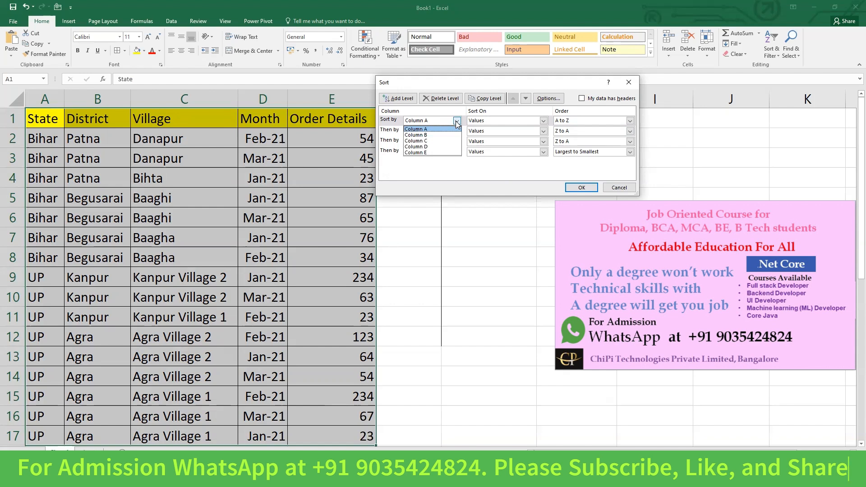
left_click(456, 121)
left_click(456, 132)
left_click(457, 131)
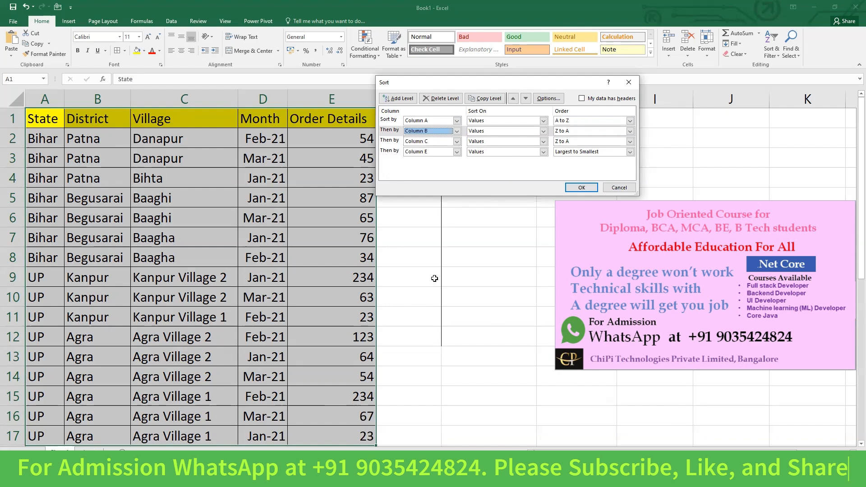
key("Return")
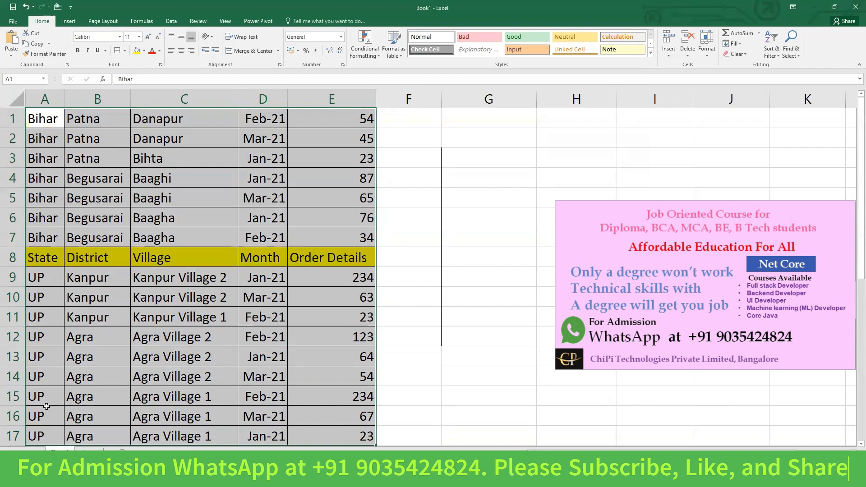
Undo the sort that included the header row and deselect the table.
key("ctrl+q")
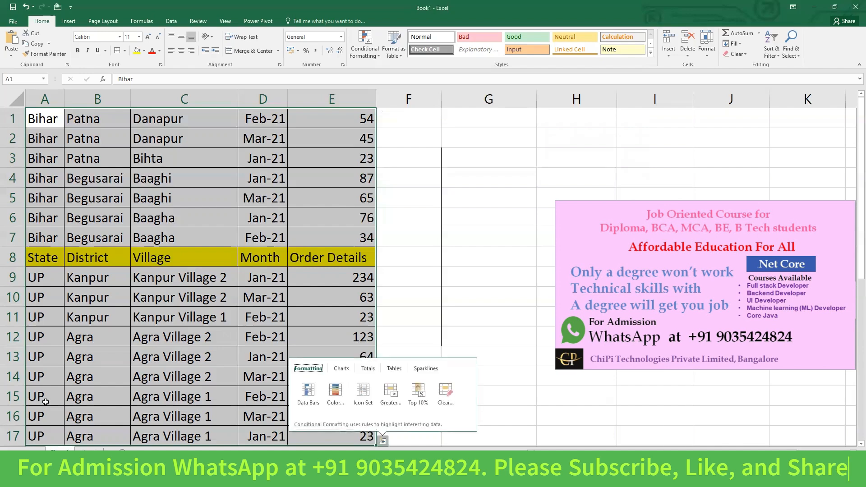
left_click(327, 299)
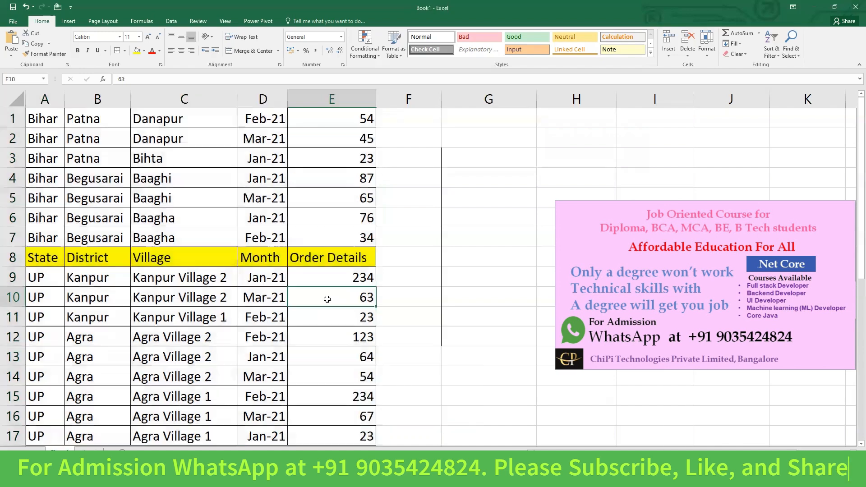
key("ctrl+z")
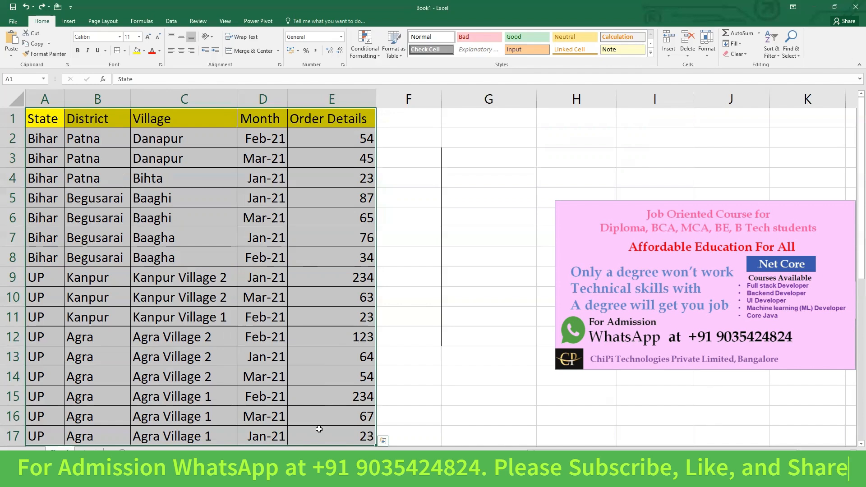
left_click(321, 231)
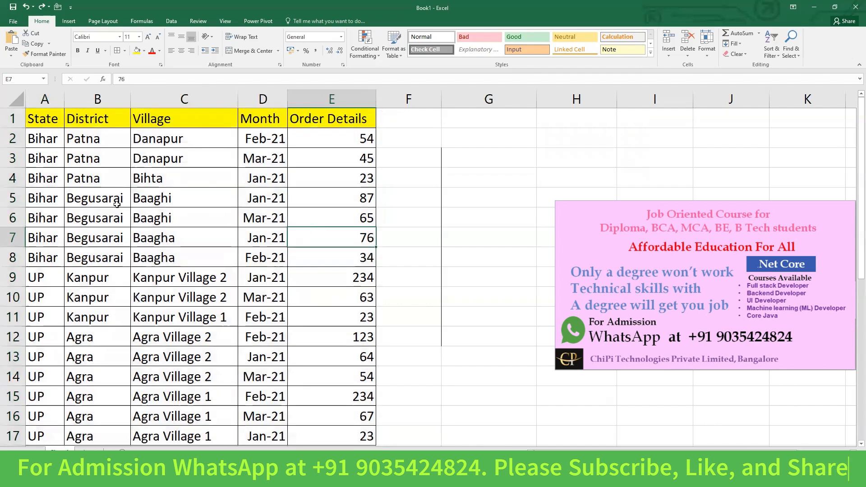
Custom sort only the range A5:E11 with the option that the data has headers turned on.
left_click_drag(37, 199, 356, 317)
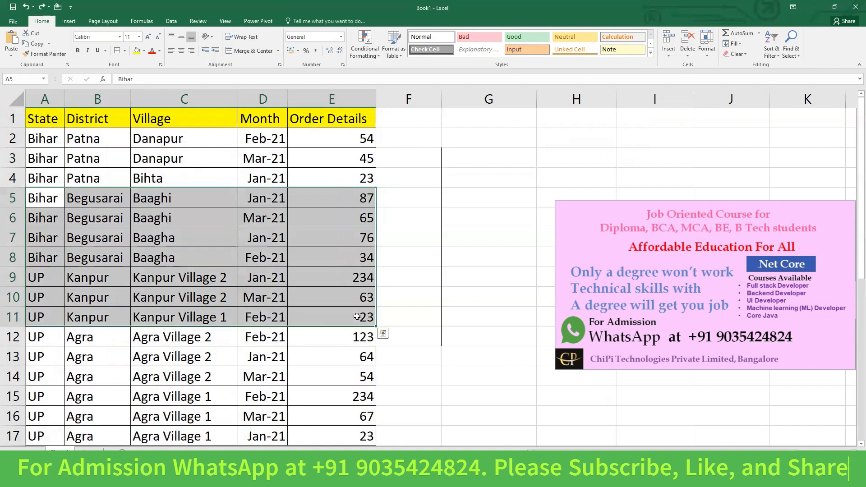
left_click(771, 51)
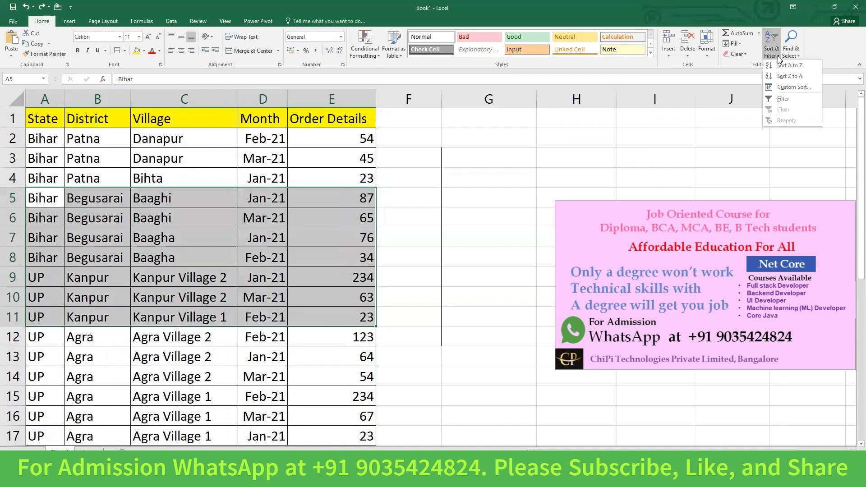
left_click(789, 87)
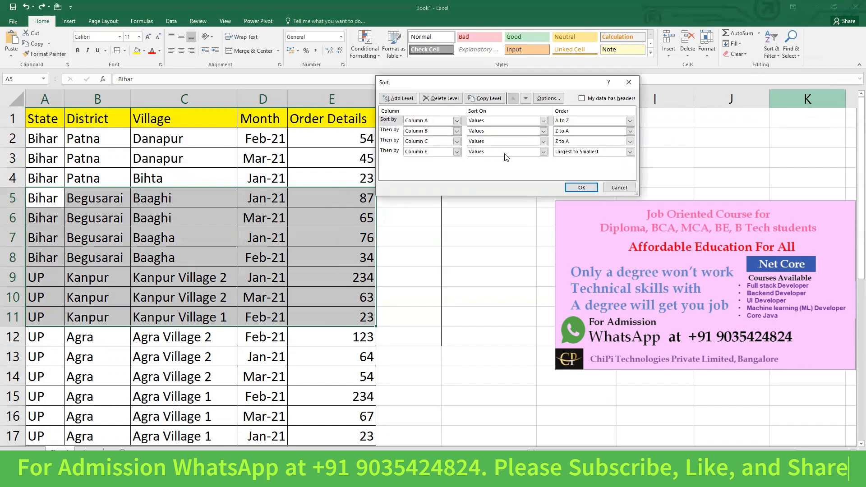
left_click(582, 99)
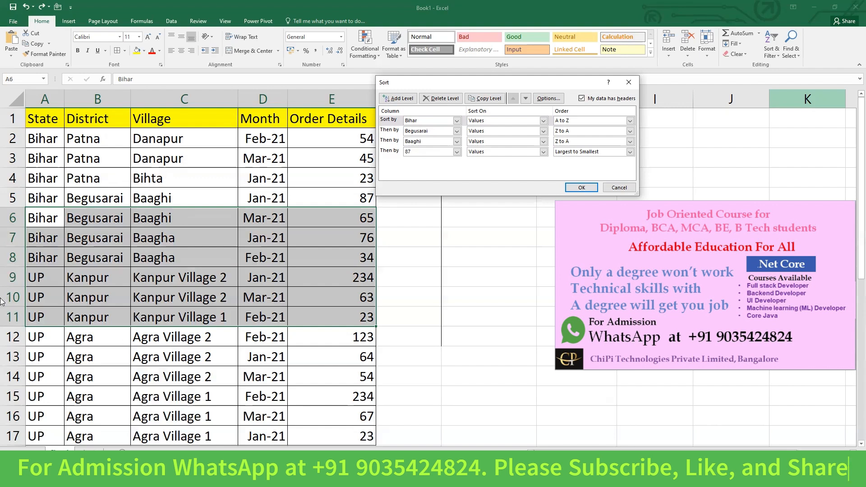
left_click(581, 187)
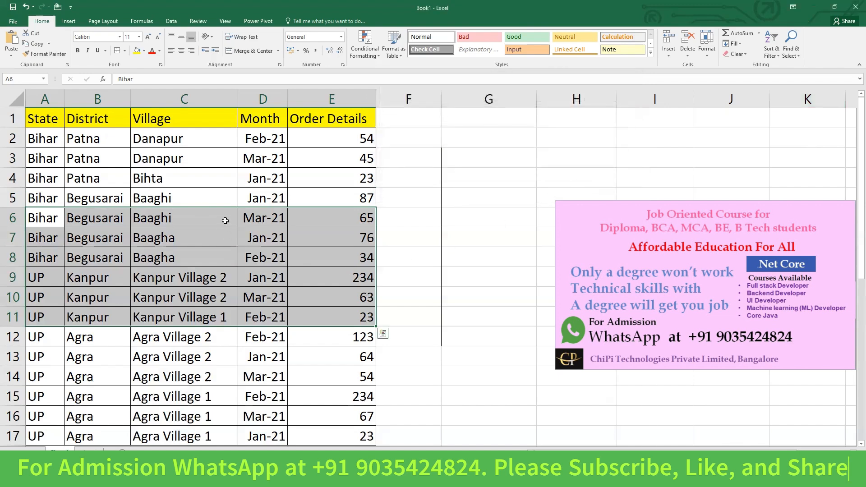
Undo the sort of the partial range and clear the selection.
key("ctrl+z")
key("ctrl+y")
left_click(394, 279)
left_click(235, 284)
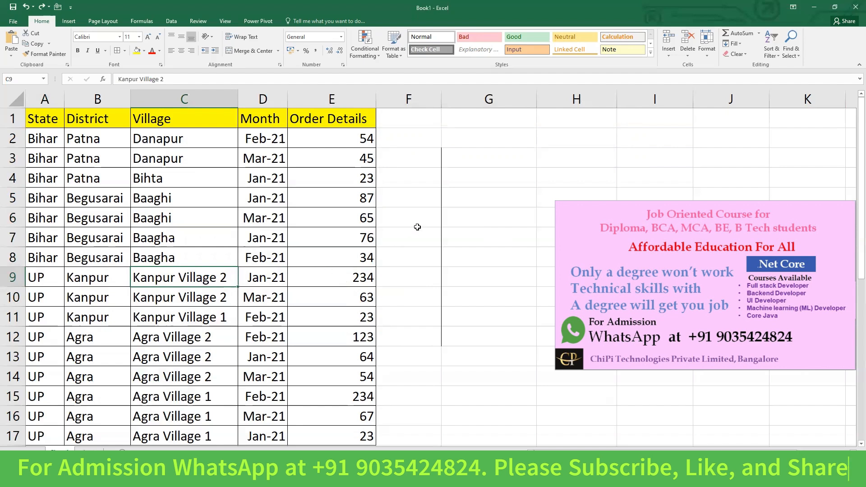
Select the whole table A1:E17 including its header row and open a custom sort for it.
left_click(779, 55)
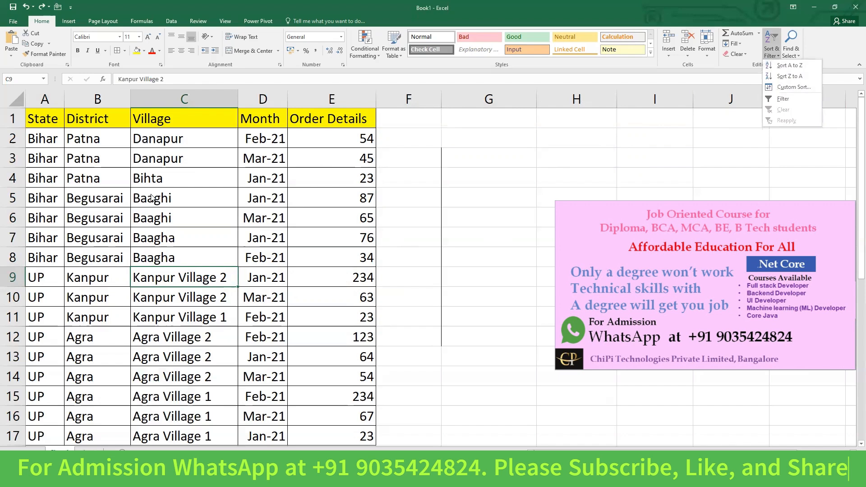
left_click(110, 210)
left_click_drag(45, 118, 352, 438)
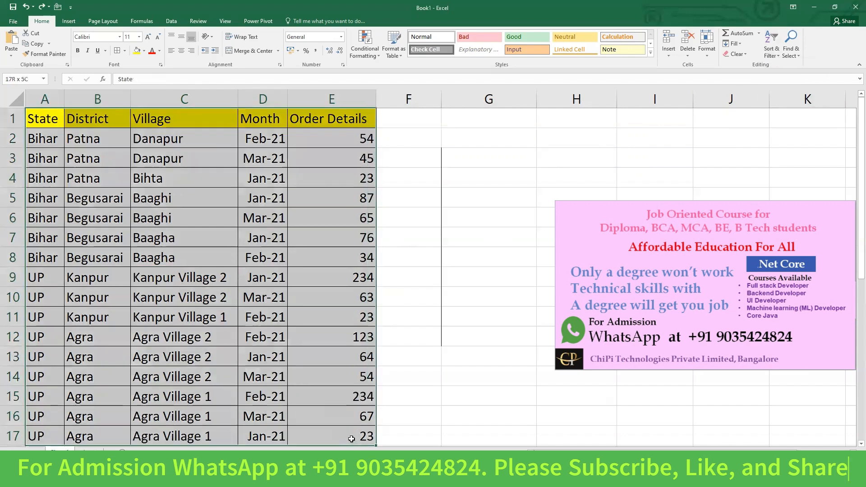
left_click(779, 51)
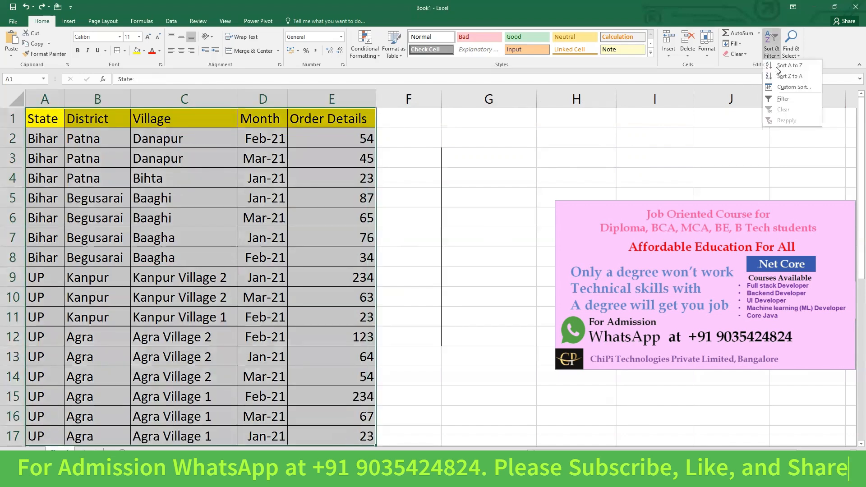
left_click(784, 89)
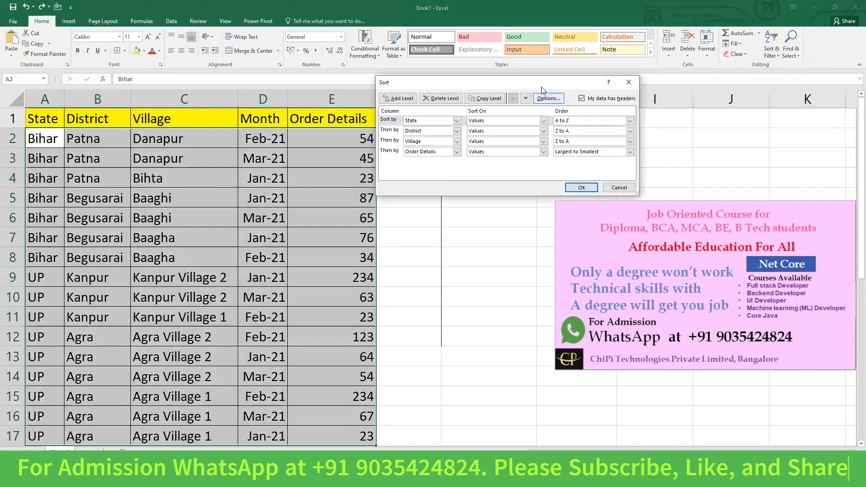
left_click_drag(543, 87, 538, 86)
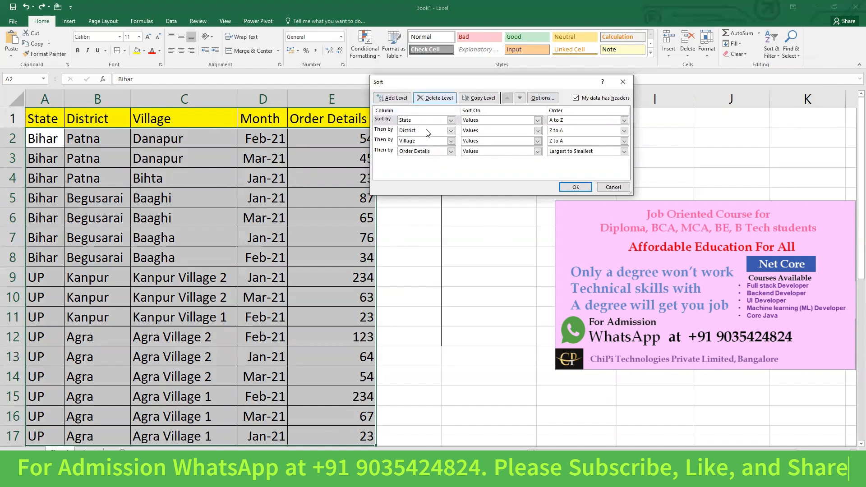
Add four blank sort levels directly below the District level.
left_click(391, 131)
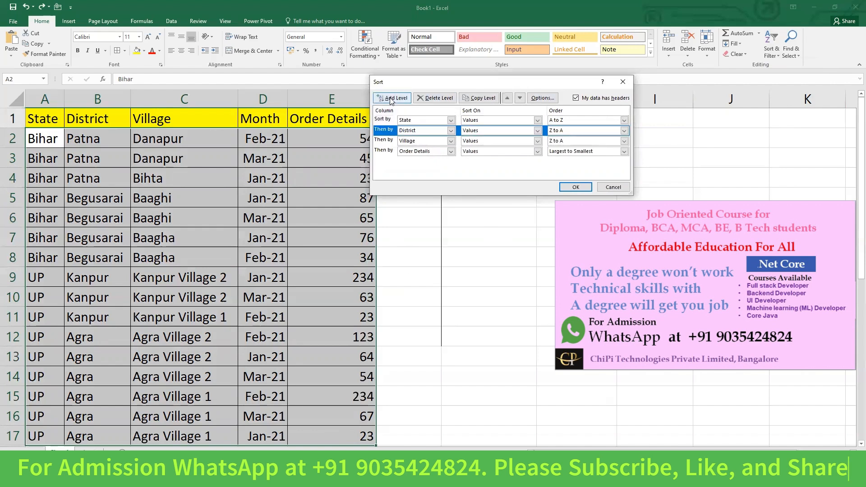
left_click(392, 97)
left_click(393, 98)
left_click(392, 98)
left_click(392, 98)
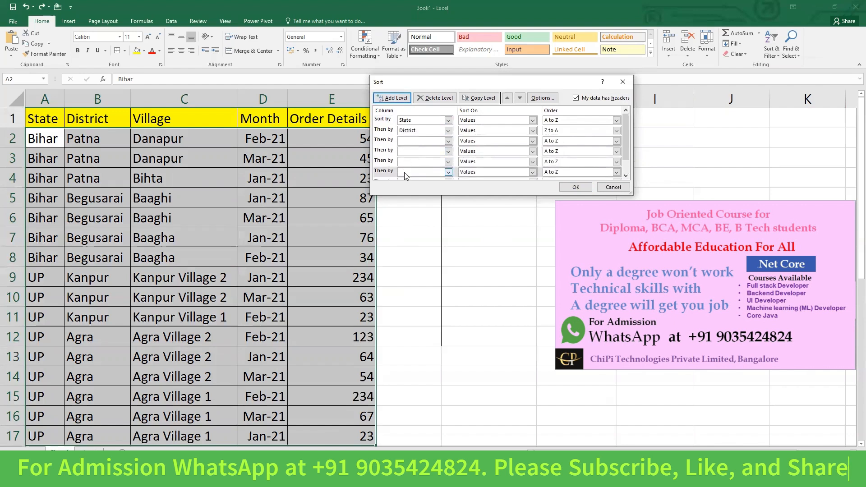
Delete the four blank sort levels between District and Village.
left_click(384, 140)
left_click(424, 98)
left_click(424, 98)
left_click(424, 98)
left_click(425, 98)
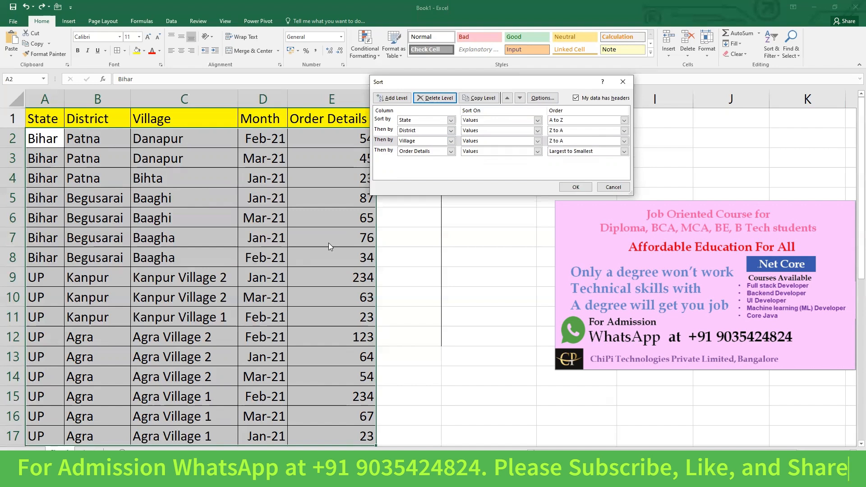
Move the Order Details sort level up two places, directly below State, and apply the custom sort.
left_click(388, 151)
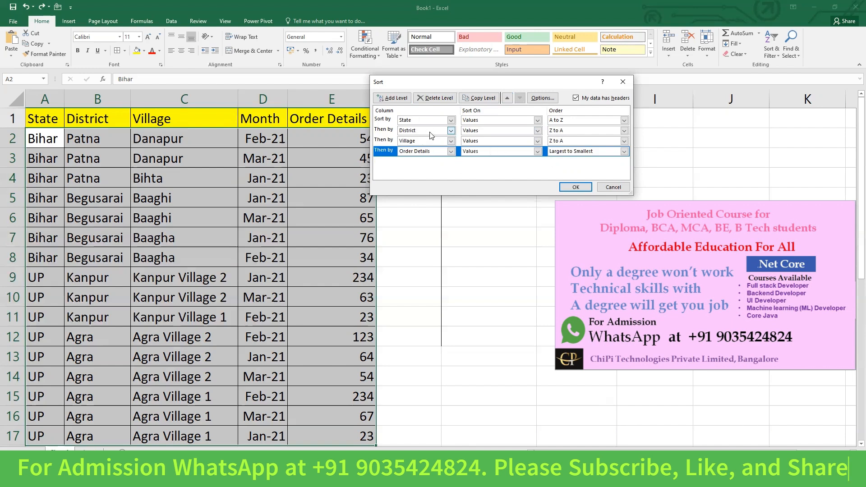
left_click(507, 98)
left_click(507, 99)
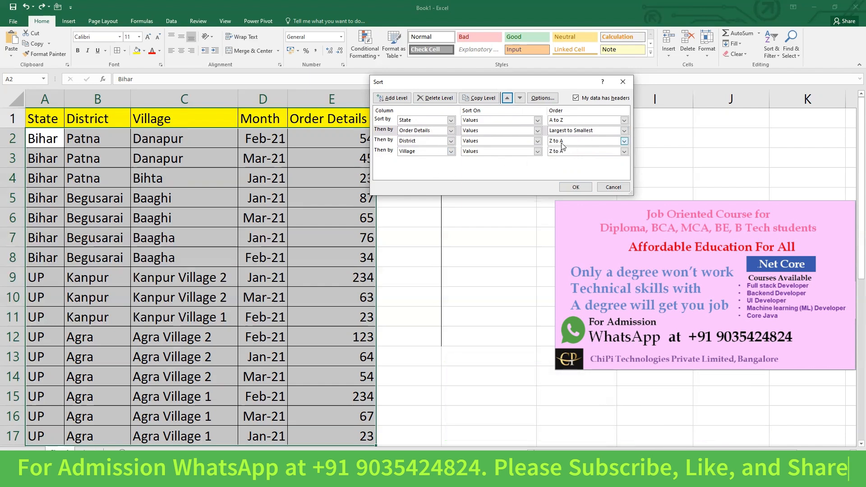
left_click(576, 187)
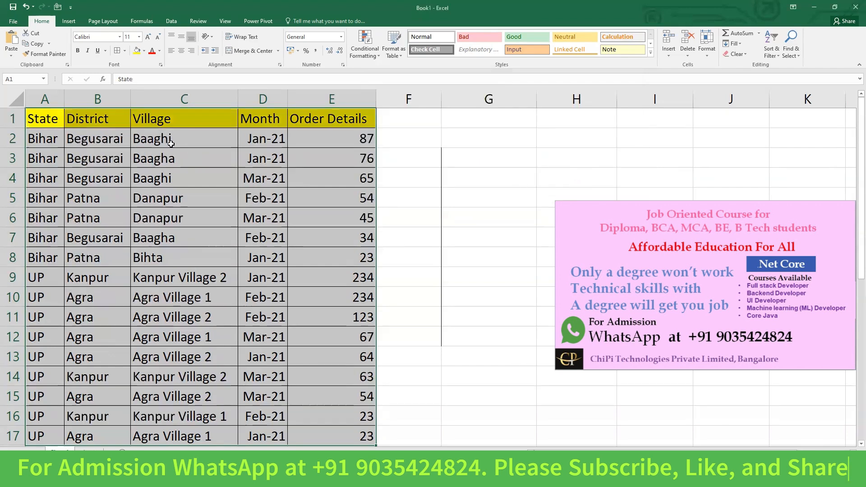
Examine the order of the Order Details values within the Bihar rows A2:E8 and the UP rows A9:E17.
left_click_drag(50, 139, 47, 431)
left_click_drag(49, 138, 316, 253)
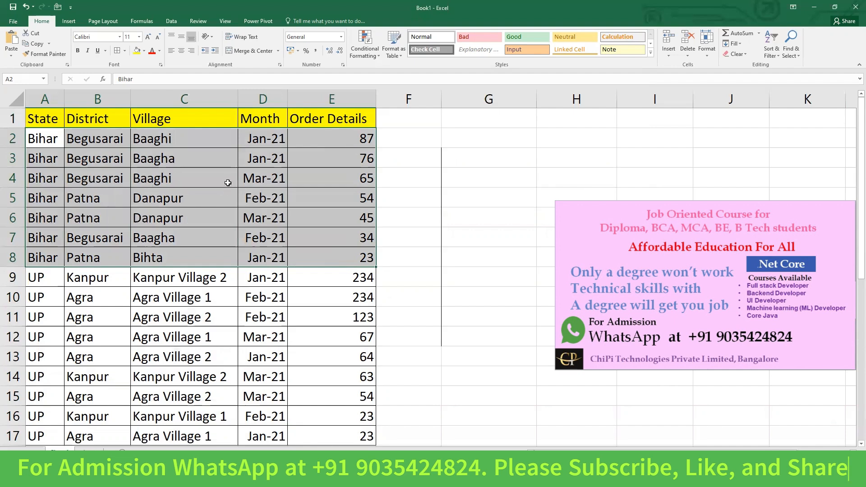
mouse_move(48, 278)
left_mouse_down()
mouse_move(50, 426)
mouse_move(351, 434)
left_mouse_up()
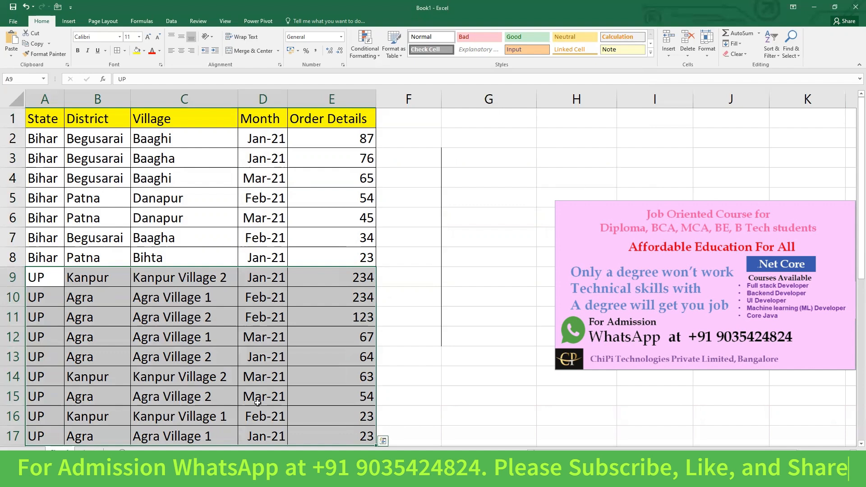
left_click(133, 157)
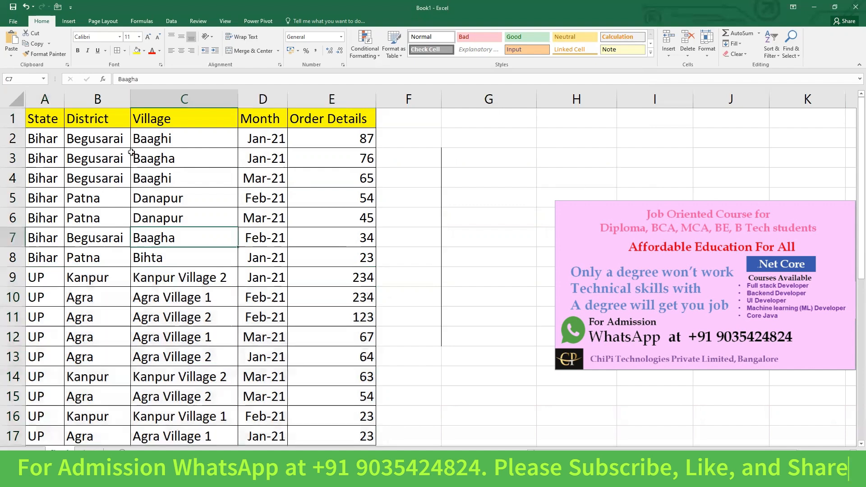
Open a custom sort for the whole table A1:E17 and set its orientation option to Sort left to right.
left_click_drag(40, 122, 340, 434)
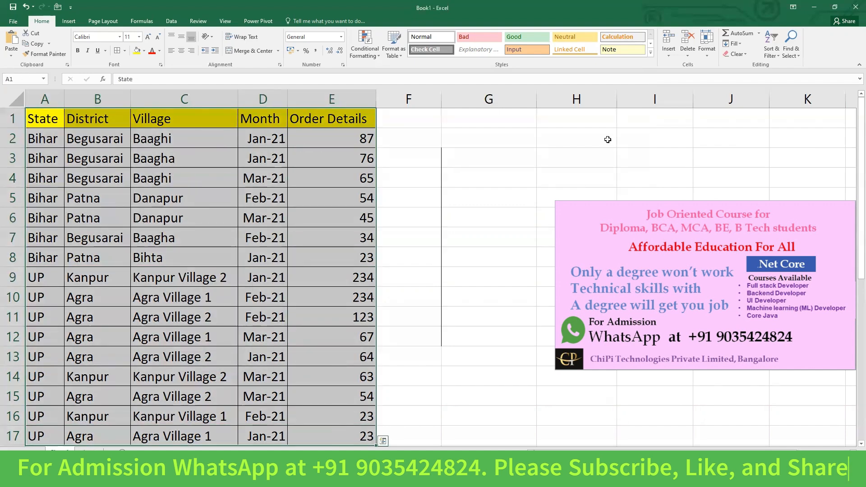
left_click(778, 55)
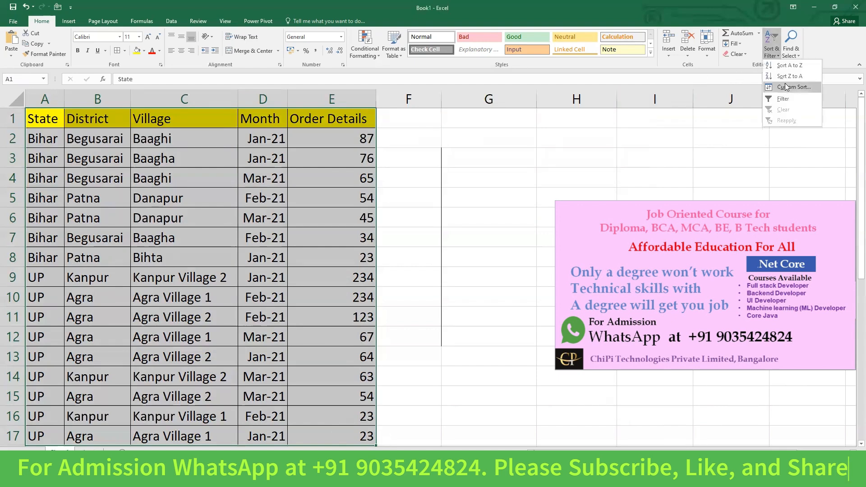
left_click(788, 88)
left_click(544, 99)
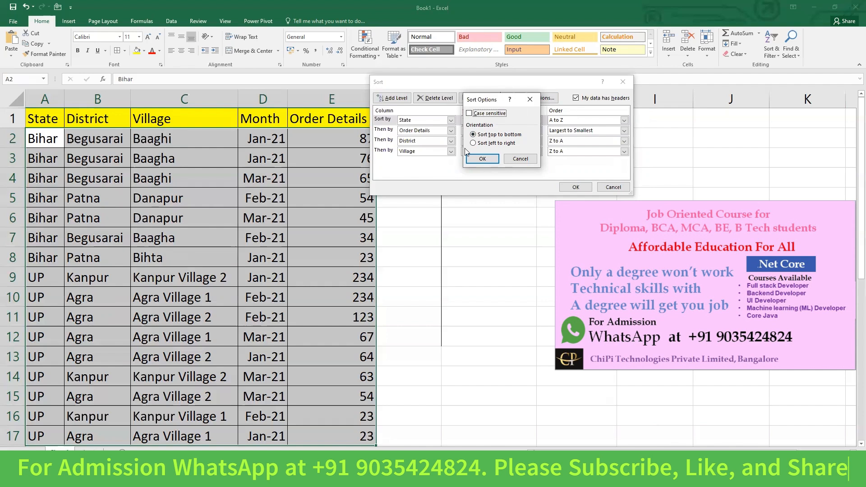
left_click(488, 143)
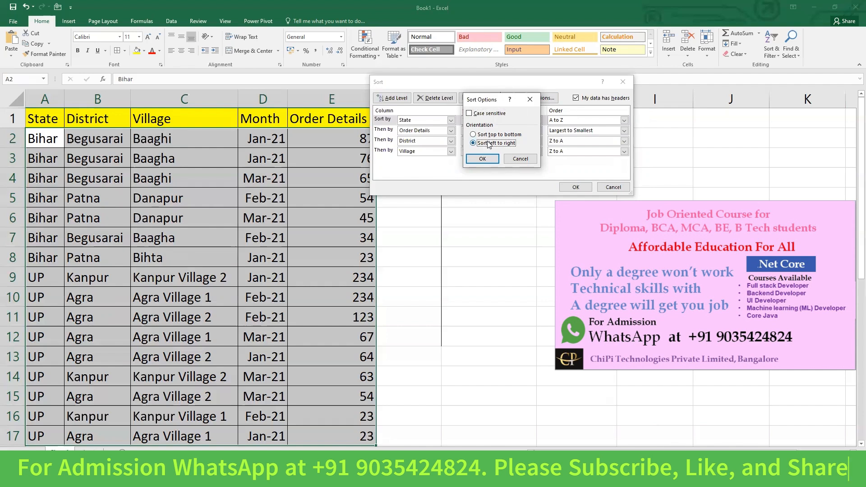